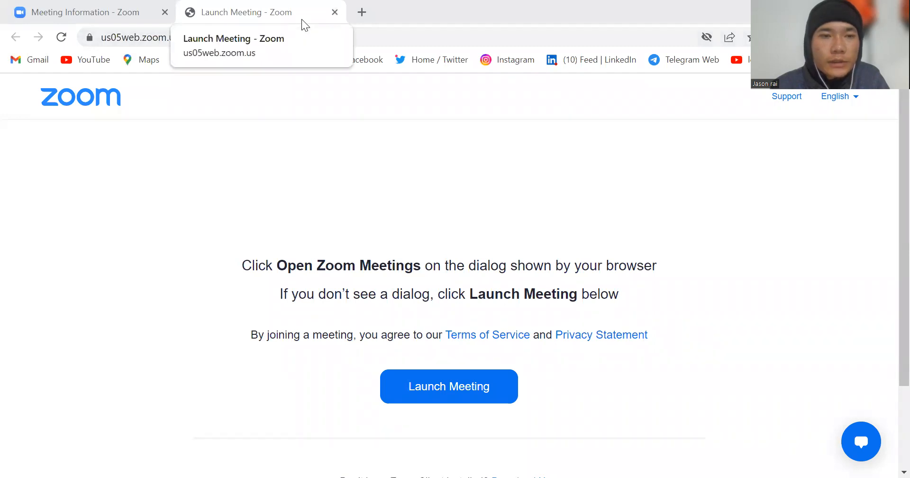
Step: Search Google for "mailchimp" in a new browser tab
key(ctrl+t)
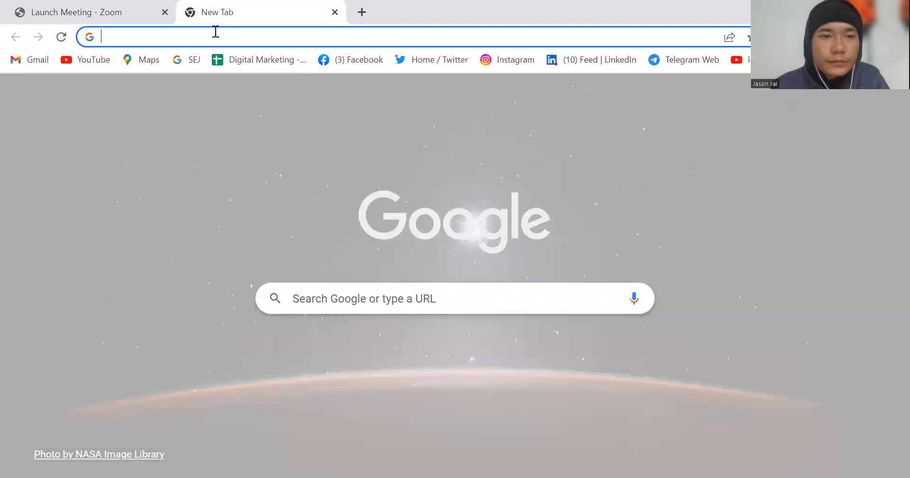
click(216, 31)
text(mailchimp)
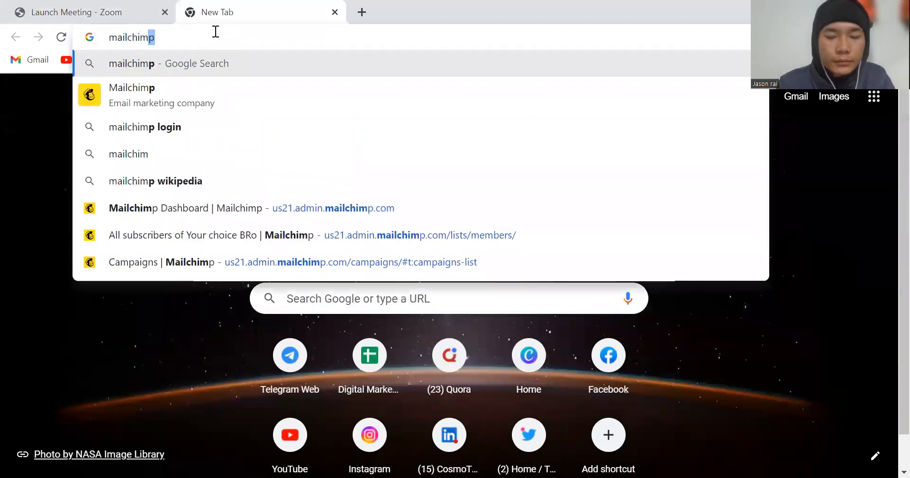
key(Return)
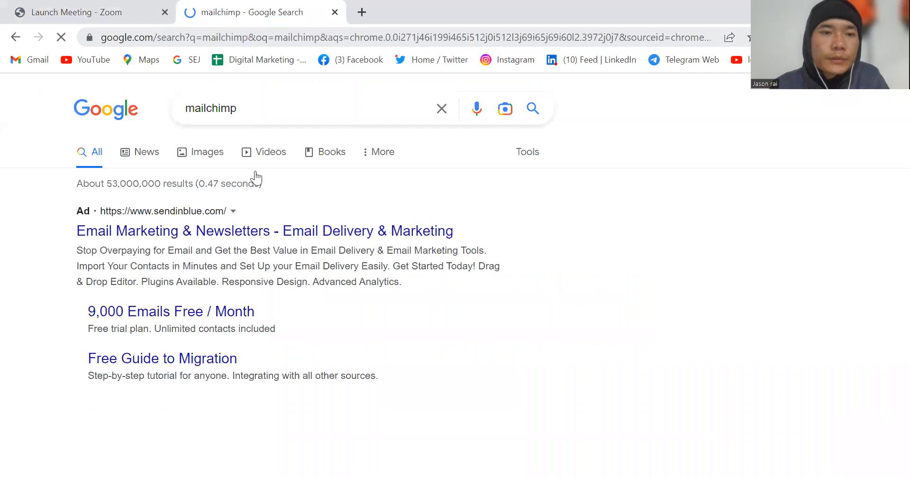
Step: Look through the Mailchimp search results for the login and sign-up links
scroll(289, 246, down, 2)
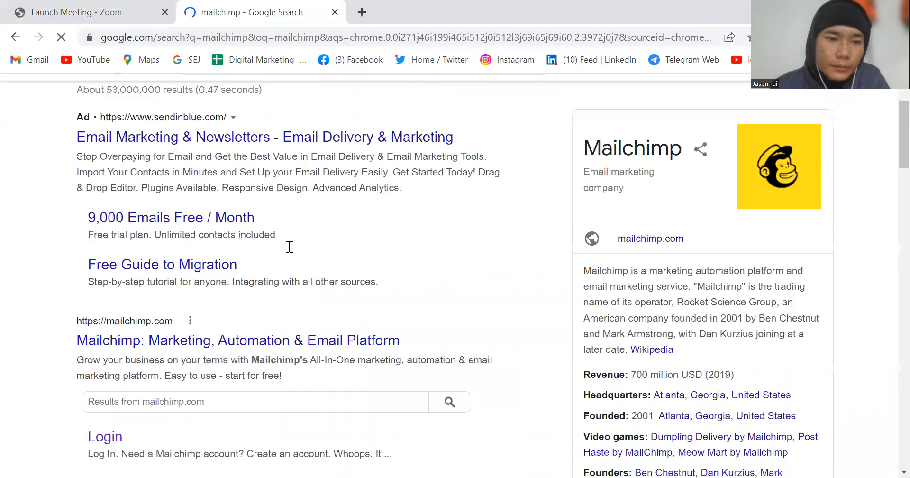
scroll(288, 246, down, 5)
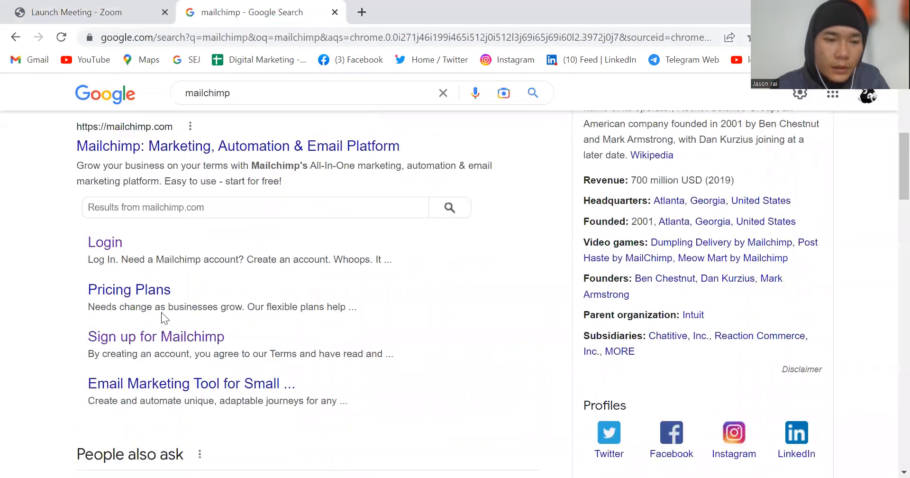
scroll(161, 312, down, 1)
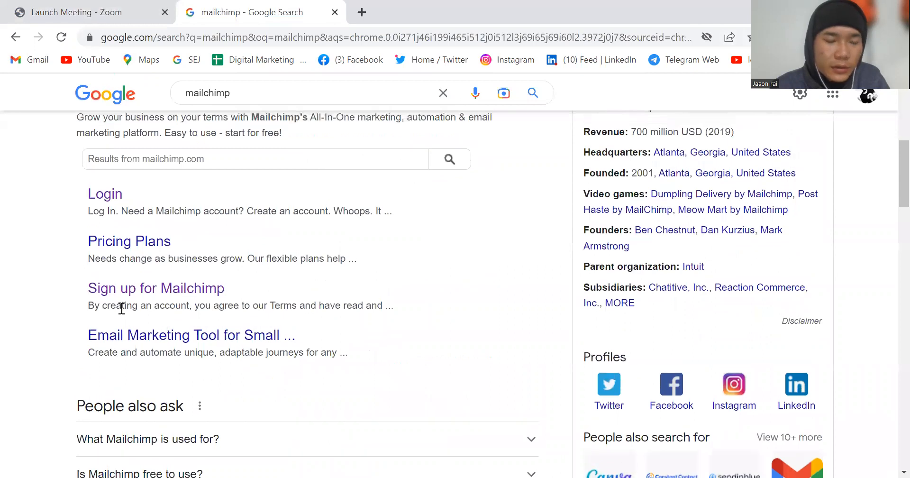
scroll(157, 304, down, 1)
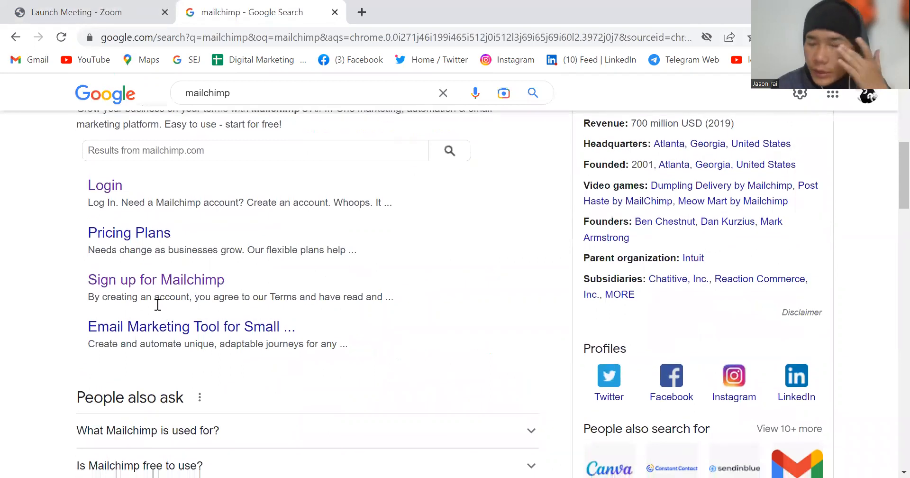
scroll(157, 304, up, 2)
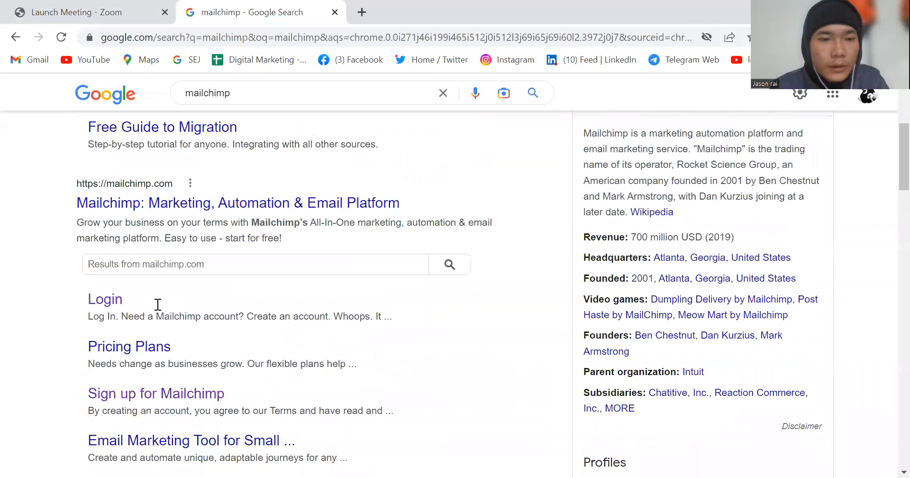
scroll(158, 305, up, 2)
scroll(158, 305, up, 3)
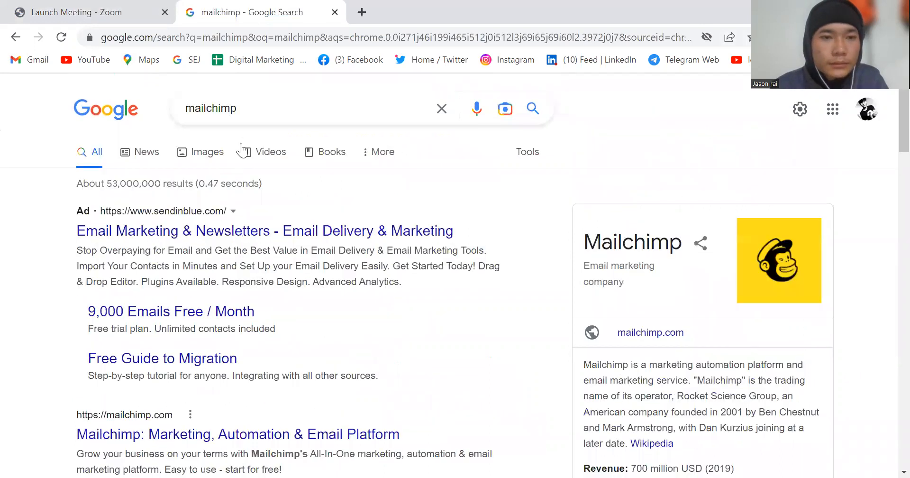
Step: Refine the Google search to "mailchimp sign in"
click(256, 111)
text(si)
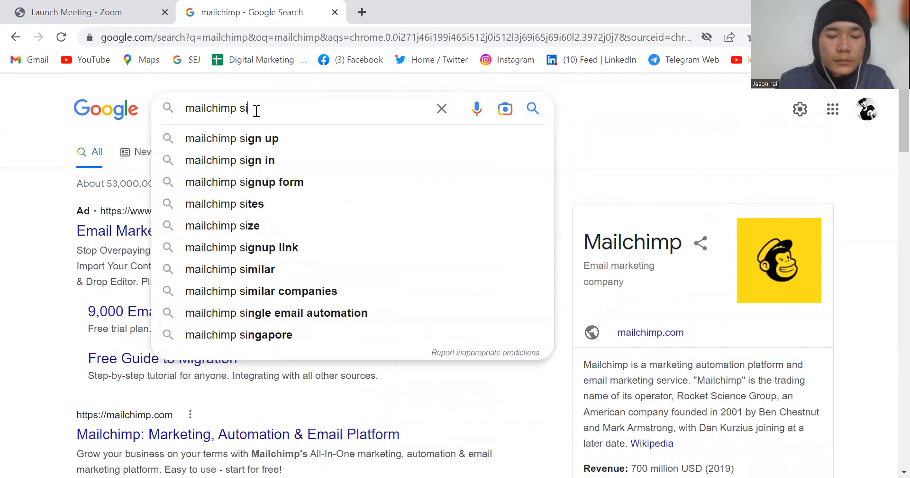
text(gn in)
key(Return)
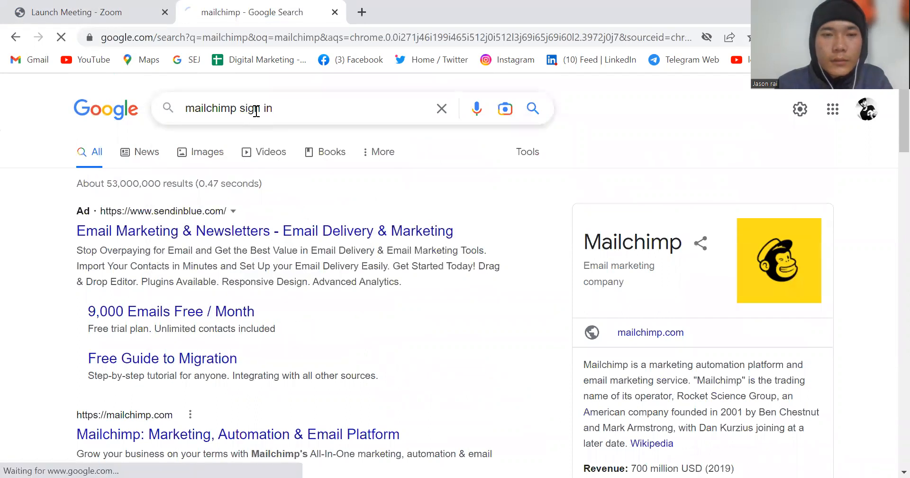
Step: Open the Login | Mailchimp page from the search results
scroll(285, 236, down, 1)
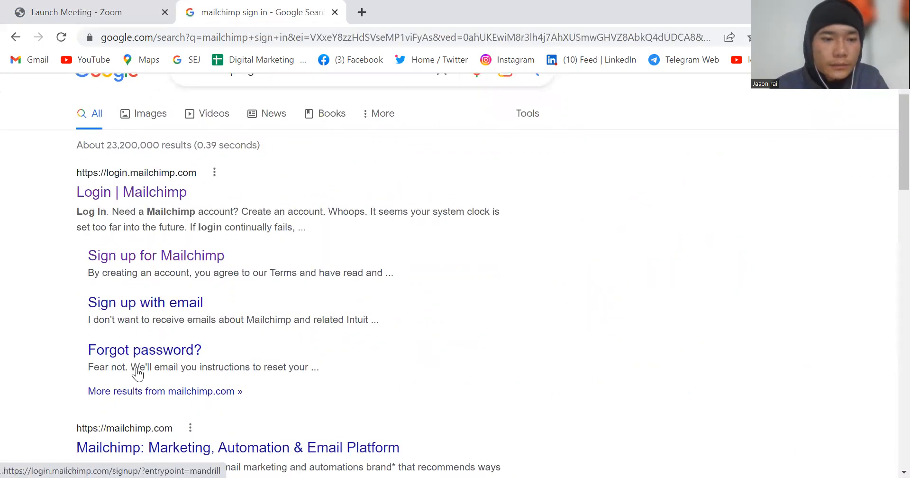
scroll(136, 370, down, 2)
scroll(135, 361, up, 3)
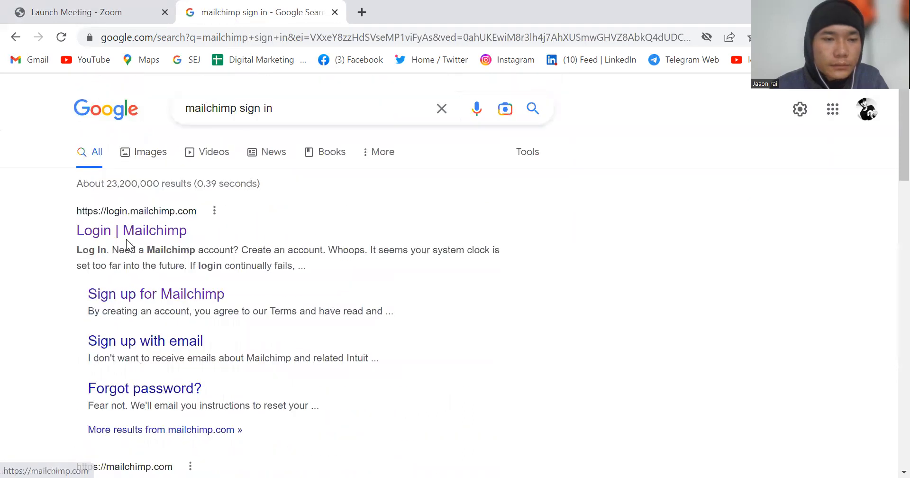
click(109, 232)
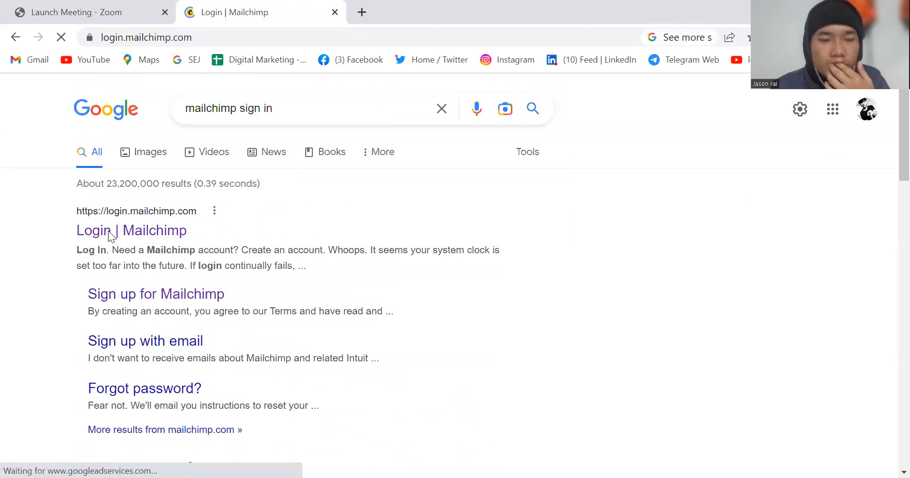
Step: Log in to Mailchimp with the saved username and account password
click(106, 233)
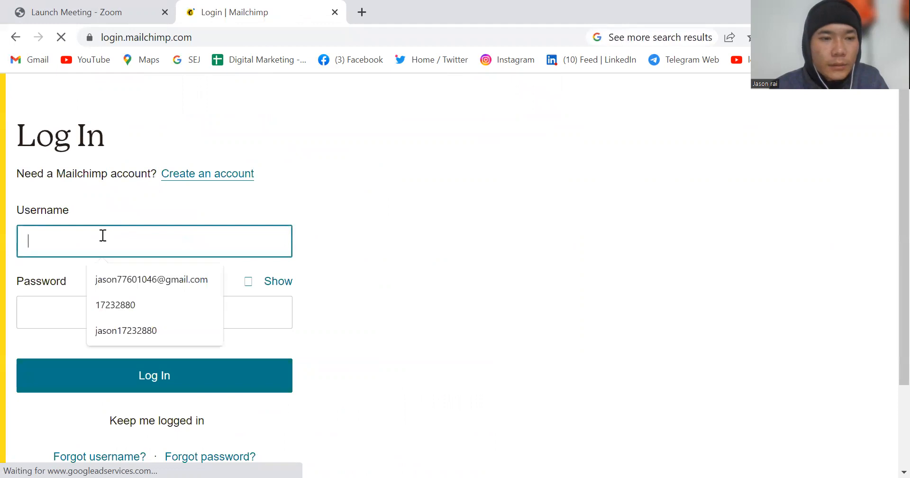
click(119, 278)
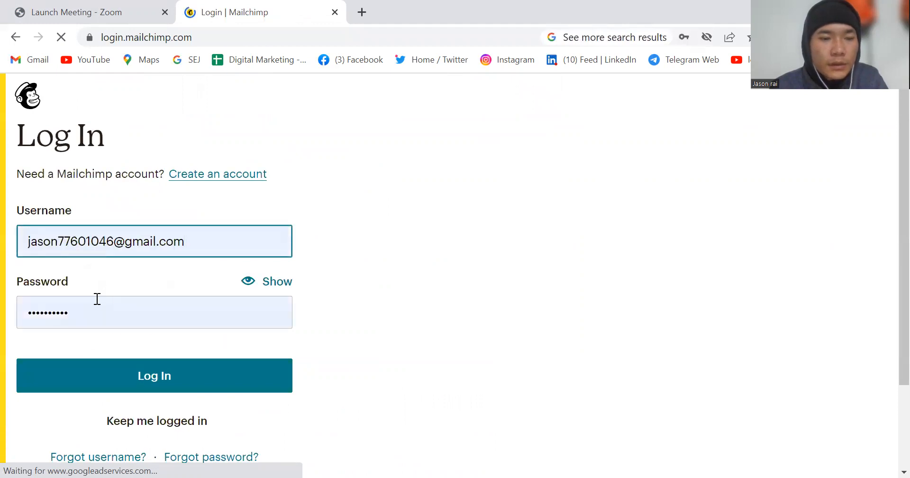
click(107, 384)
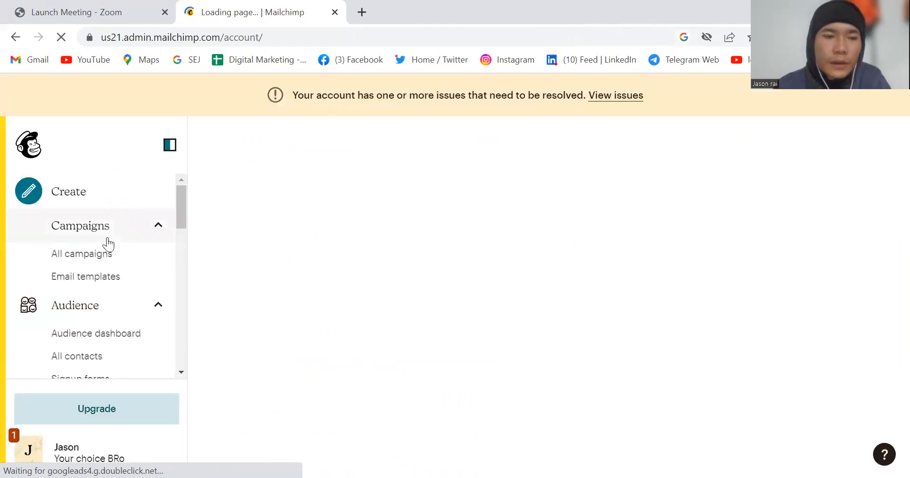
Step: Review the account's navigation sections, from Campaigns and Audience through Automations, Analytics and Website
scroll(108, 244, down, 1)
scroll(108, 244, up, 1)
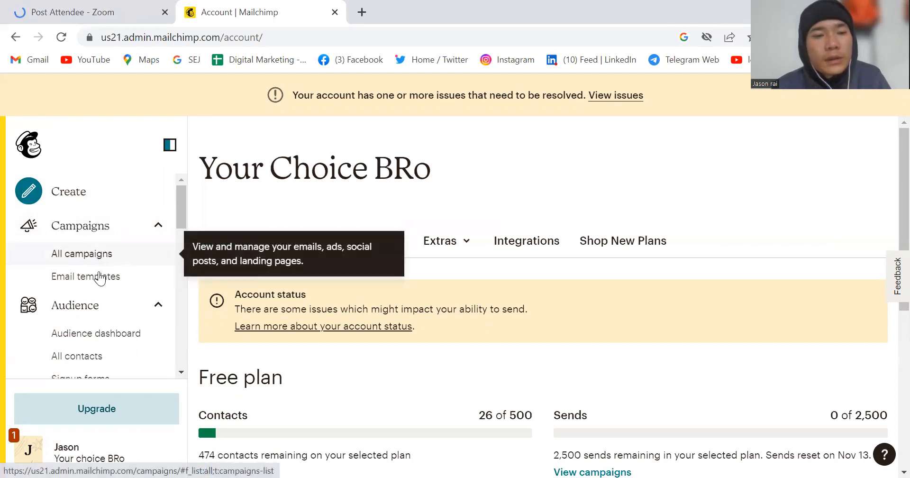
scroll(98, 286, down, 1)
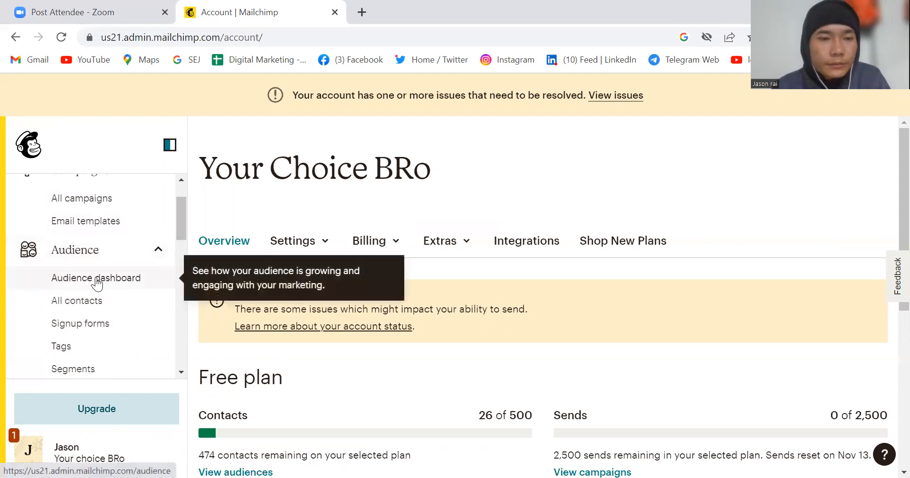
scroll(96, 282, down, 1)
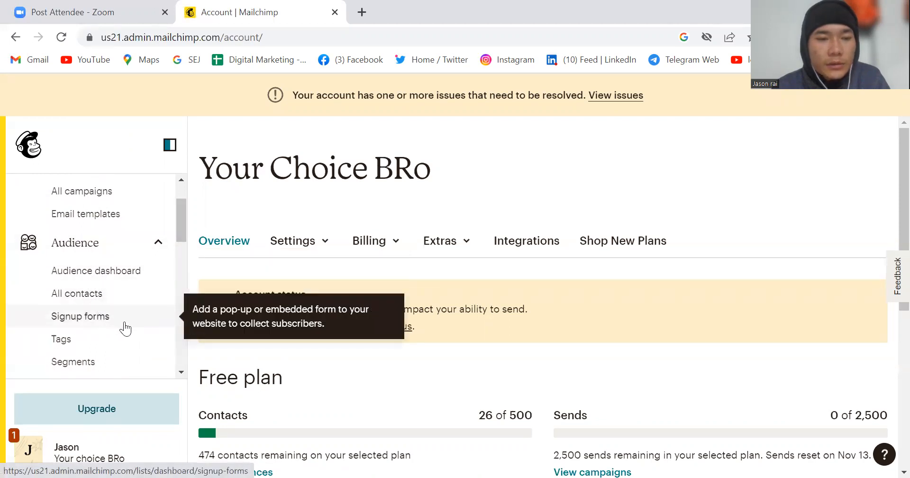
scroll(123, 326, down, 1)
scroll(111, 355, down, 1)
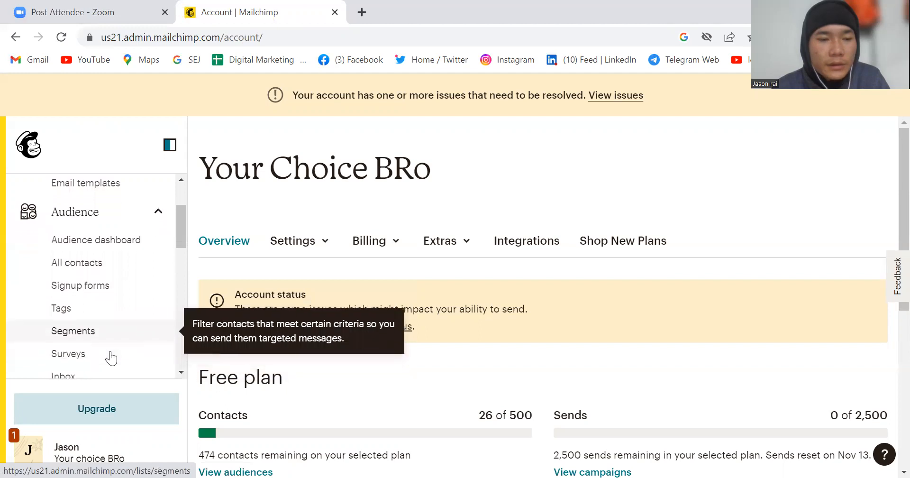
scroll(110, 357, down, 1)
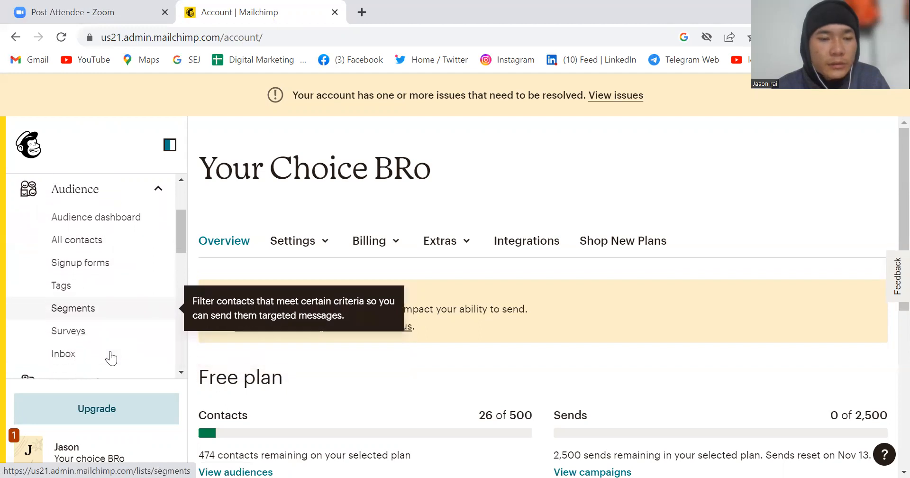
scroll(110, 358, down, 2)
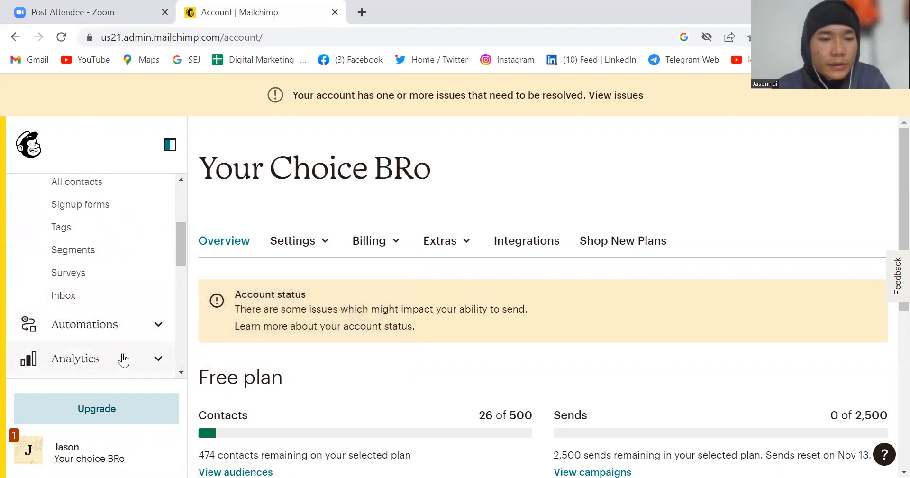
scroll(122, 359, down, 2)
scroll(115, 359, down, 1)
scroll(117, 379, down, 3)
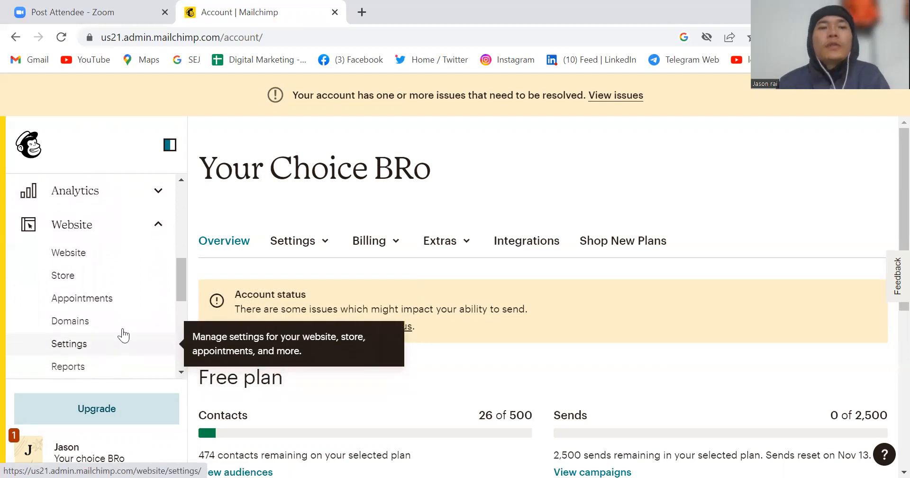
scroll(123, 335, up, 10)
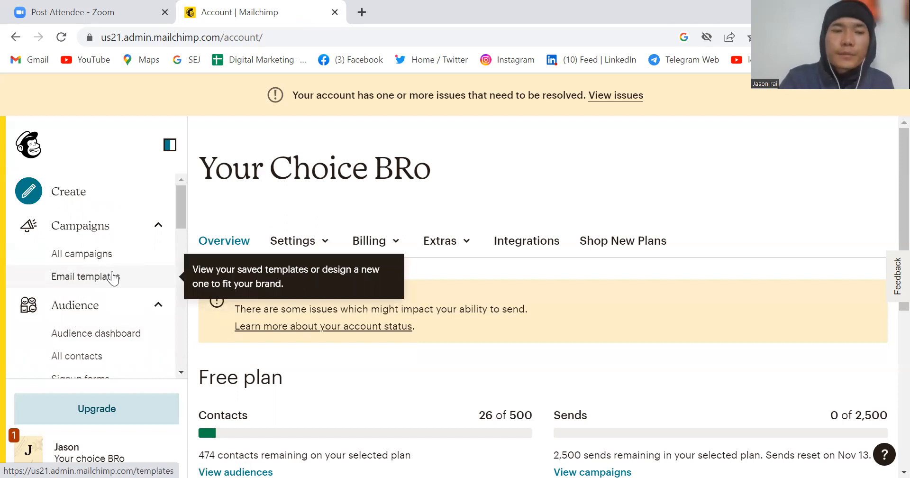
scroll(112, 278, down, 3)
scroll(112, 275, up, 3)
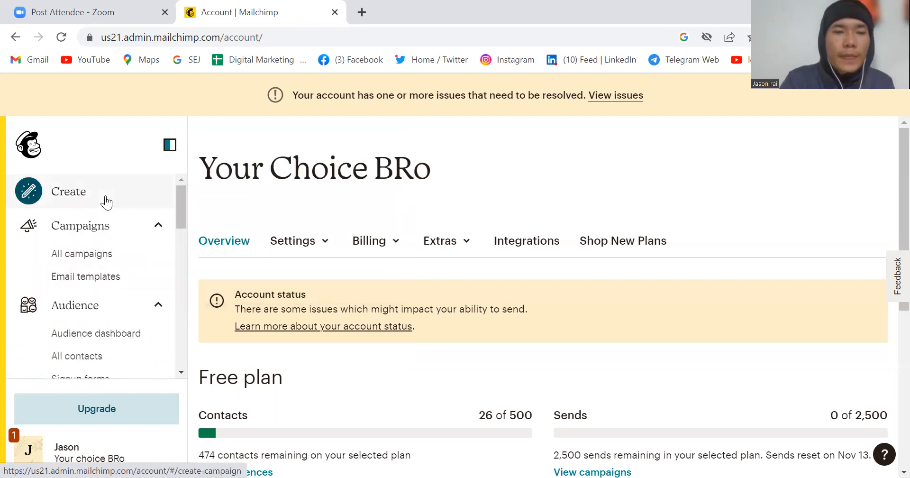
Step: Open the Create page and expand its Email and Website categories to show their options
click(106, 203)
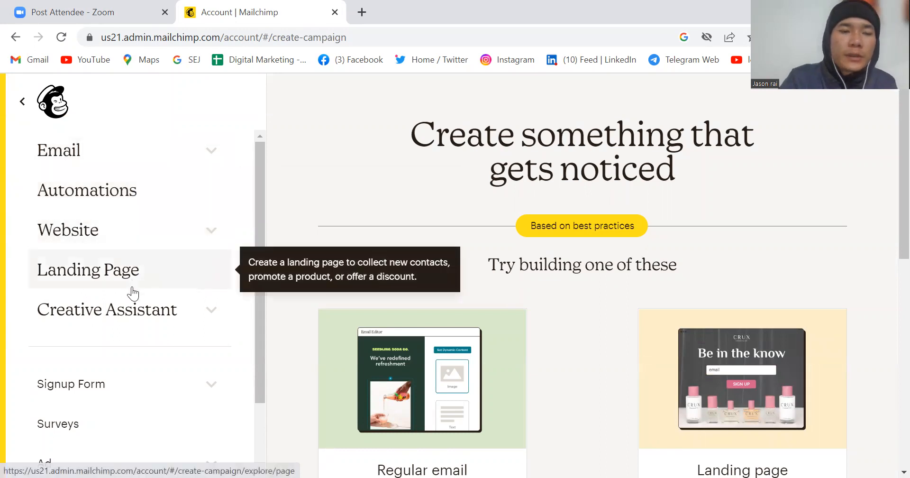
click(207, 155)
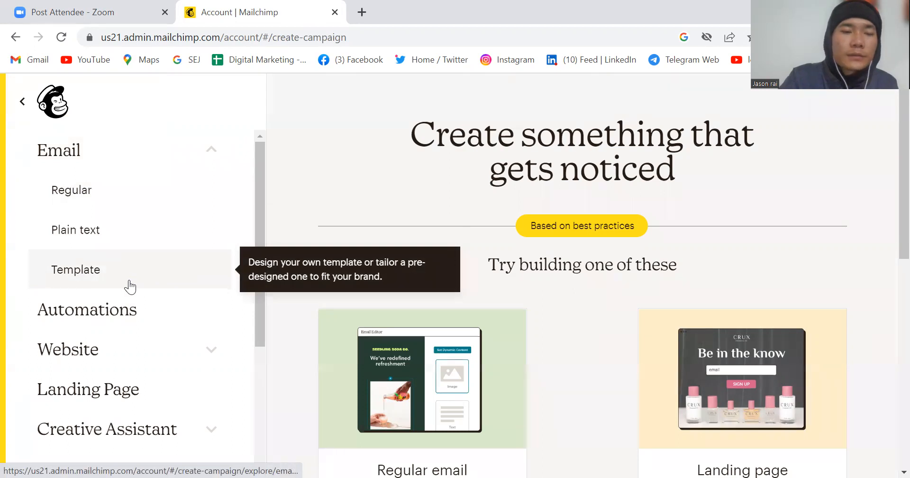
scroll(212, 286, down, 2)
click(211, 284)
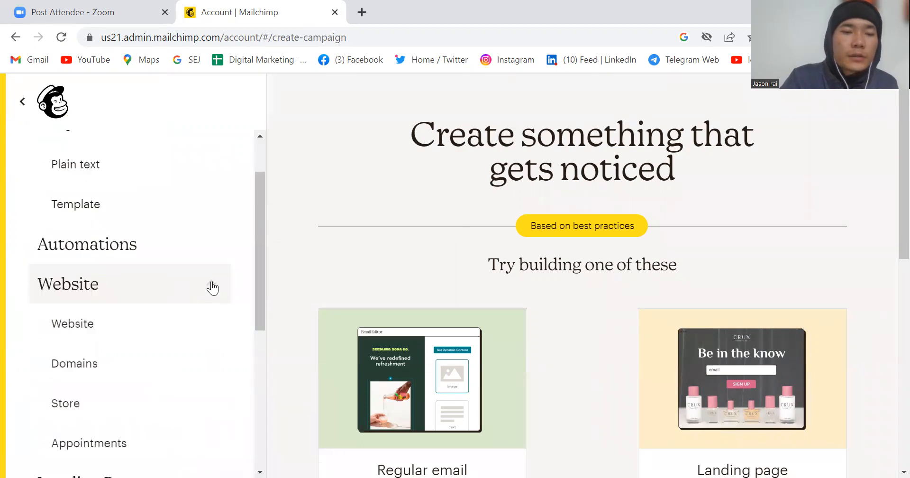
Step: Review the Website options and expand the Creative Assistant category on the Create page
scroll(208, 294, up, 1)
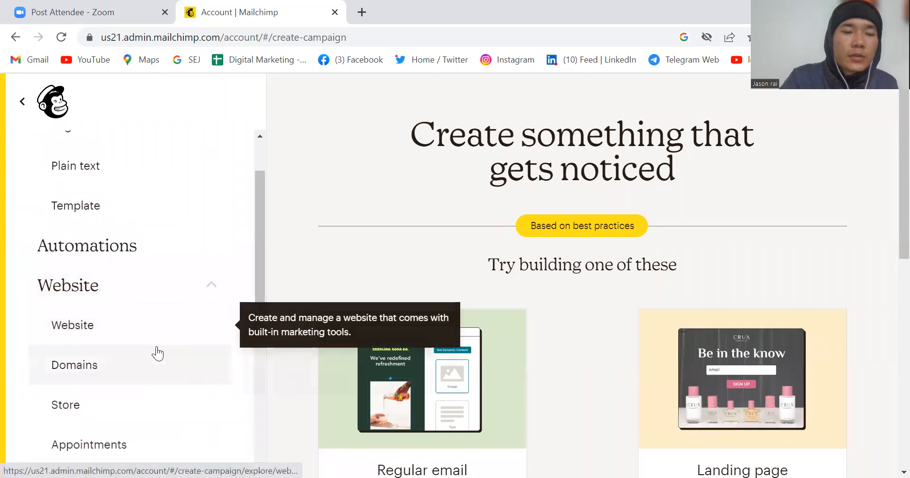
scroll(129, 410, down, 1)
scroll(129, 410, down, 1)
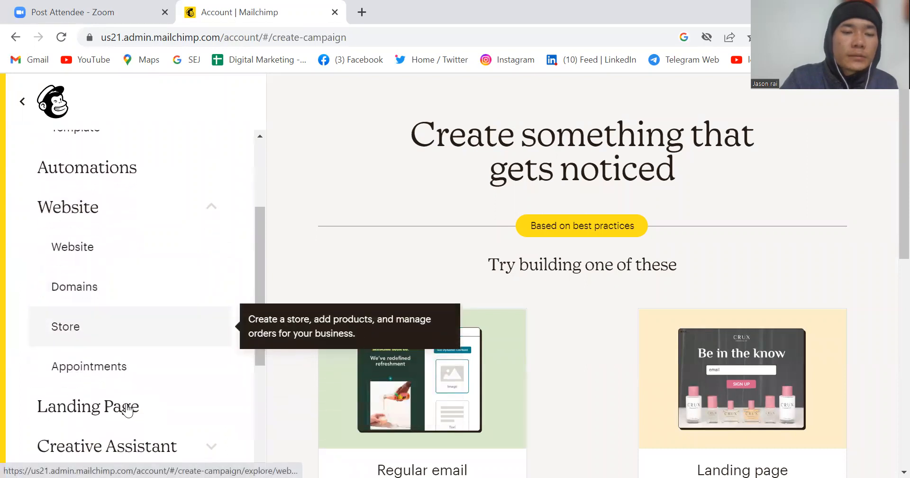
scroll(166, 405, down, 2)
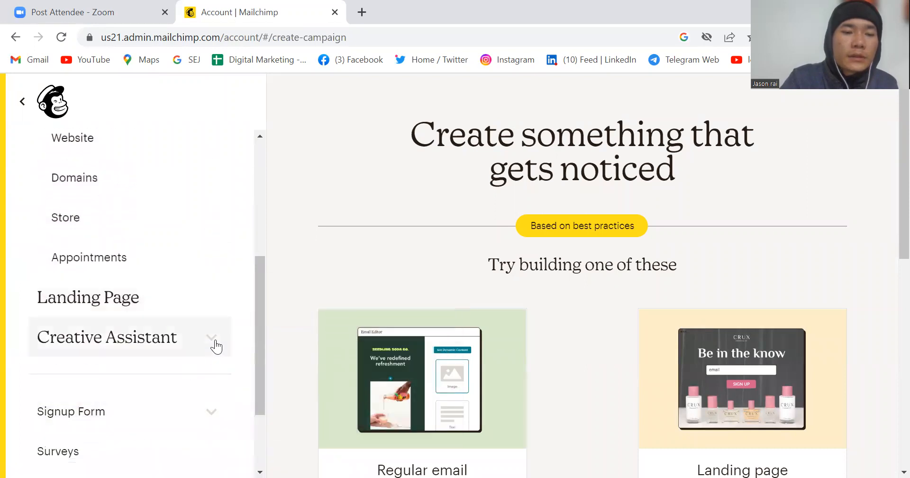
click(215, 347)
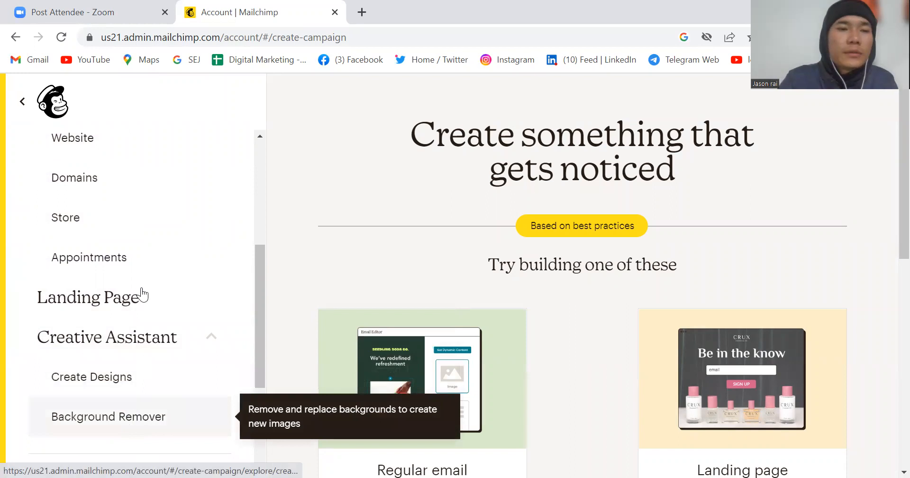
Step: Collapse the Email category and look over the remaining creation options
scroll(143, 237, up, 5)
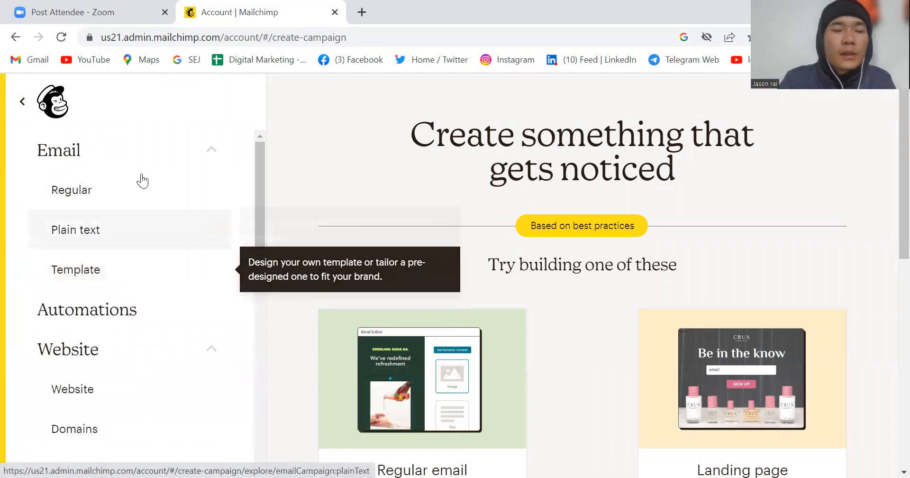
click(211, 151)
scroll(169, 297, down, 1)
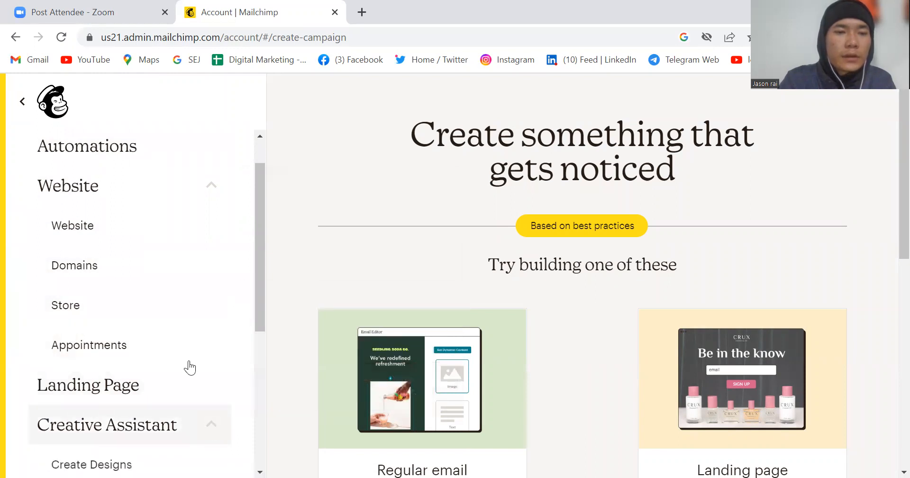
Step: Collapse the Creative Assistant and Website categories and view the Landing Page creation form
click(211, 429)
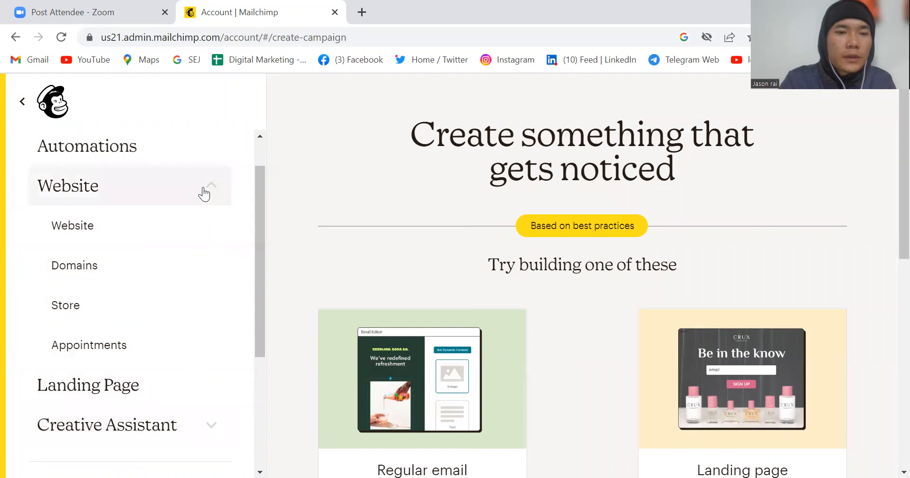
click(203, 190)
scroll(162, 319, down, 1)
scroll(156, 336, up, 2)
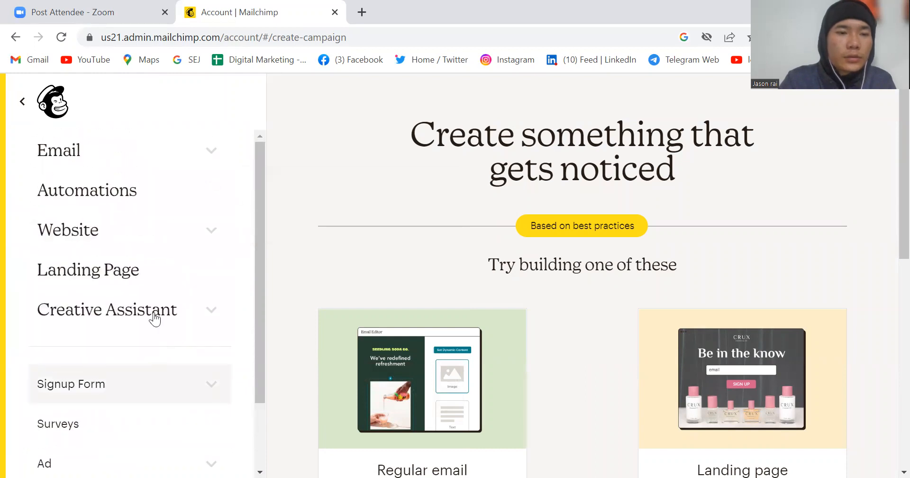
click(142, 276)
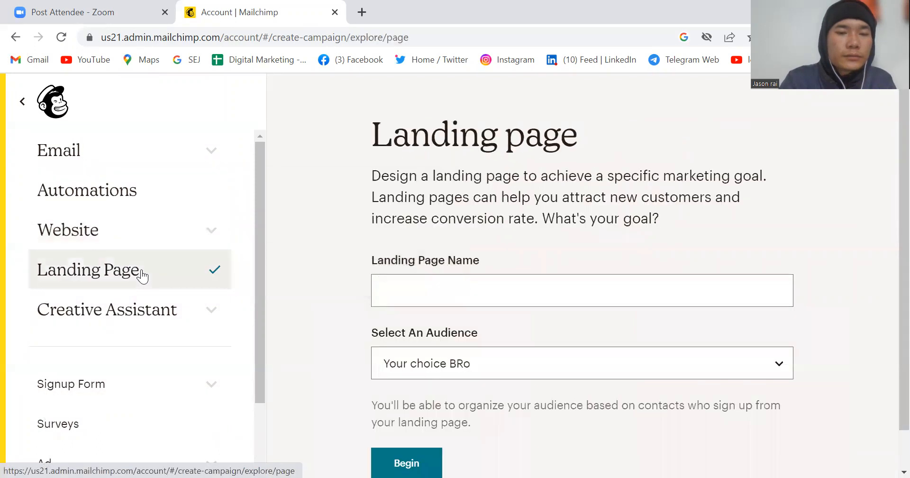
Step: Expand the Signup Form category and review its form options
scroll(112, 238, down, 2)
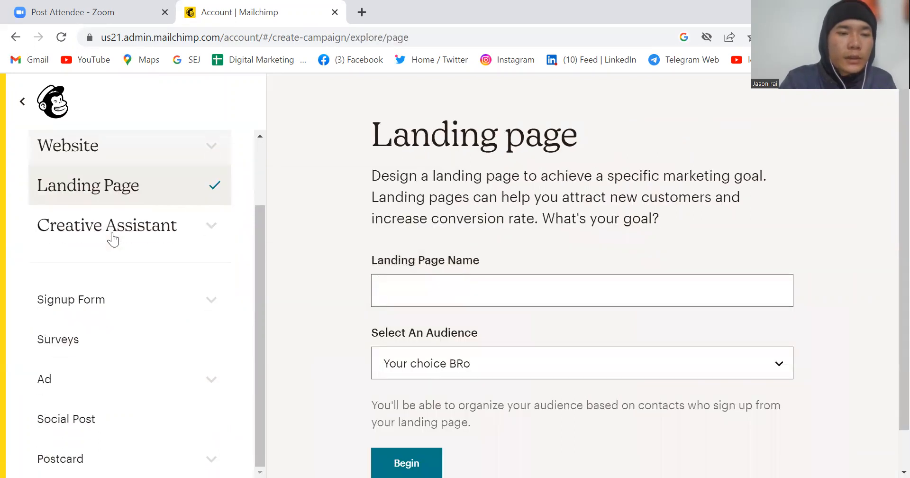
click(211, 300)
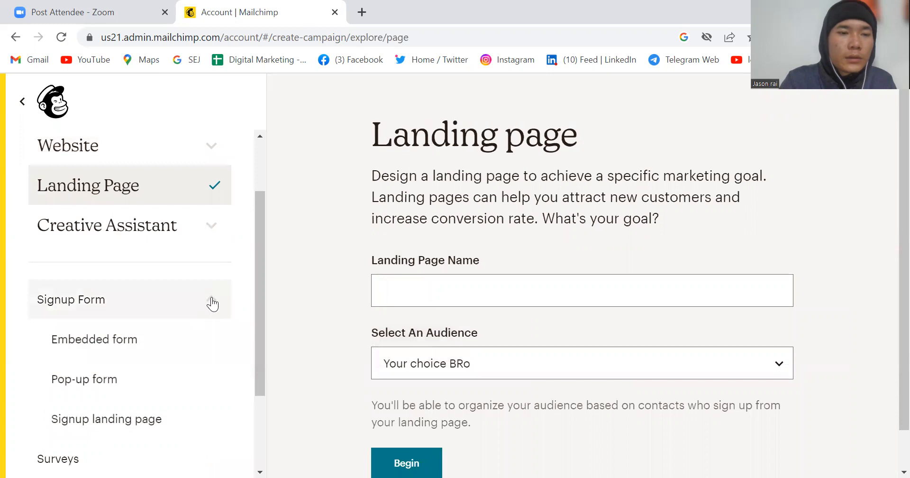
scroll(212, 304, up, 2)
scroll(212, 303, down, 1)
scroll(189, 265, up, 1)
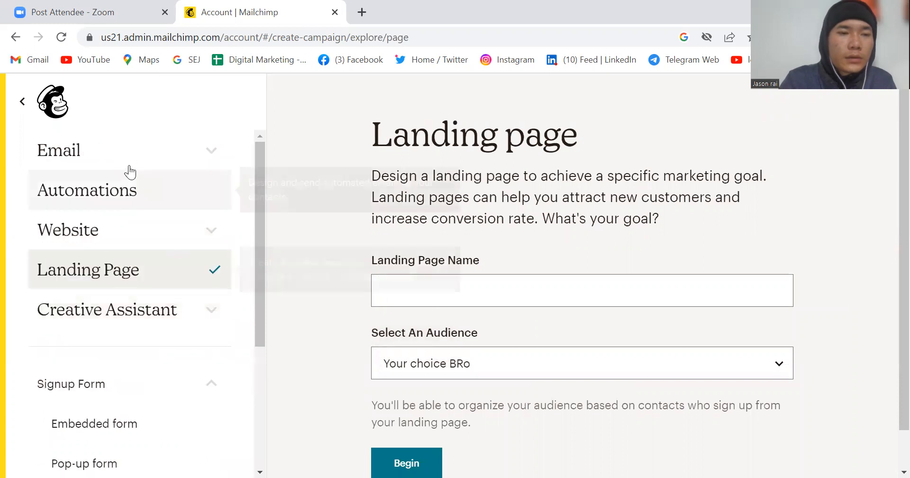
Step: Expand the Email category, choose Template and get started on a new email template
click(154, 156)
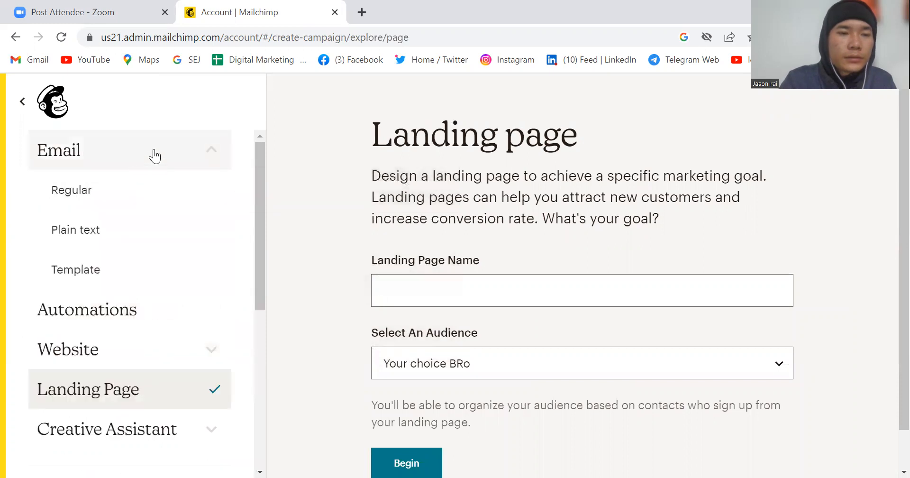
click(136, 278)
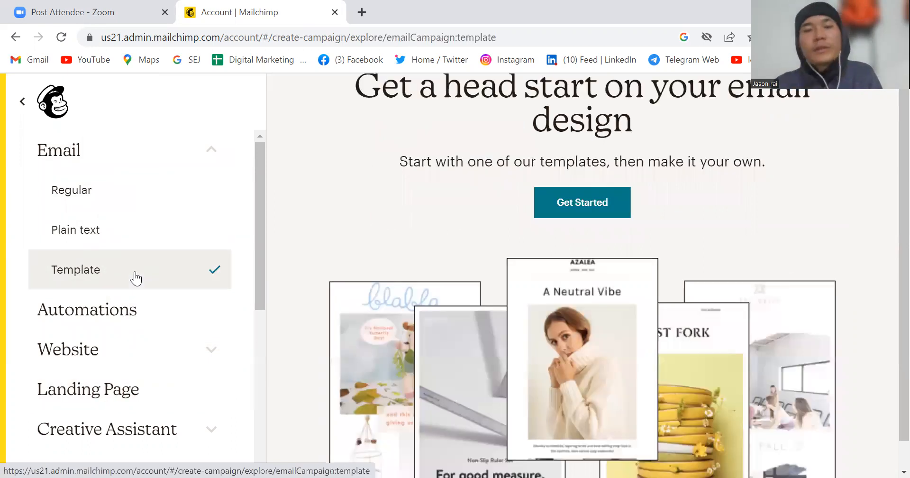
click(581, 203)
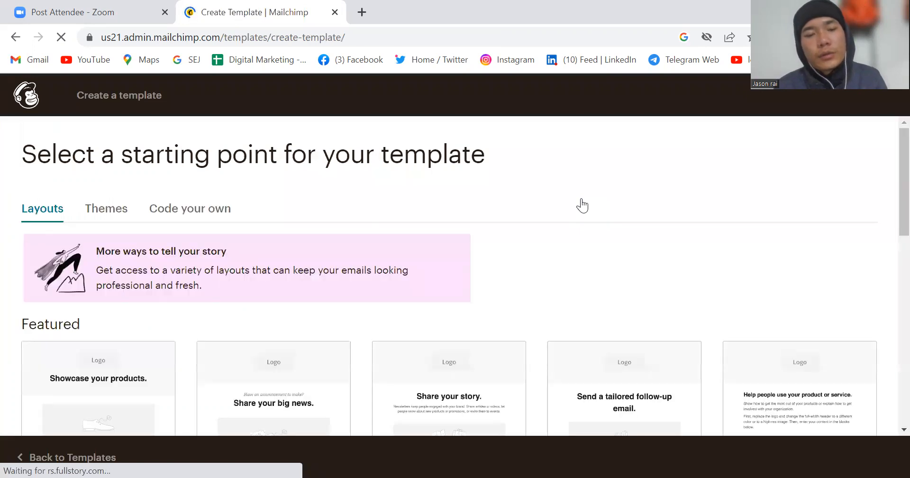
Step: Examine the Featured and Basic template layouts and which of them are available on the account's plan
scroll(465, 311, down, 2)
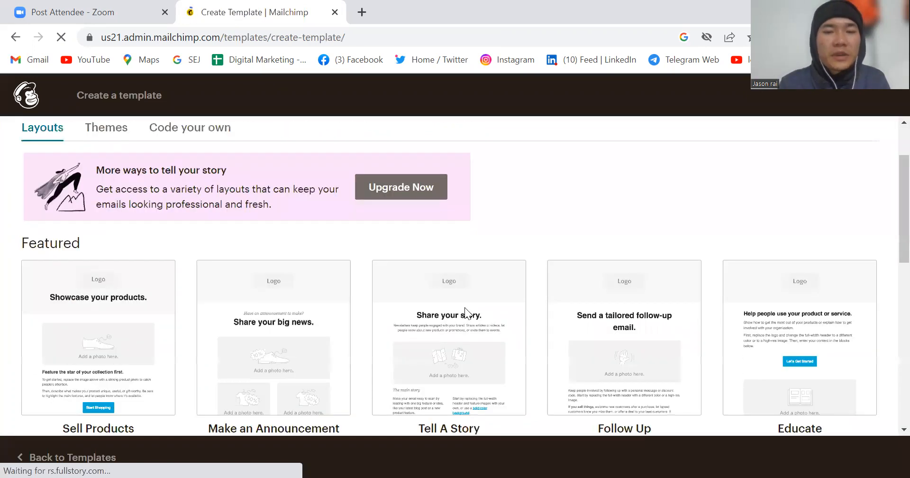
scroll(464, 307, down, 1)
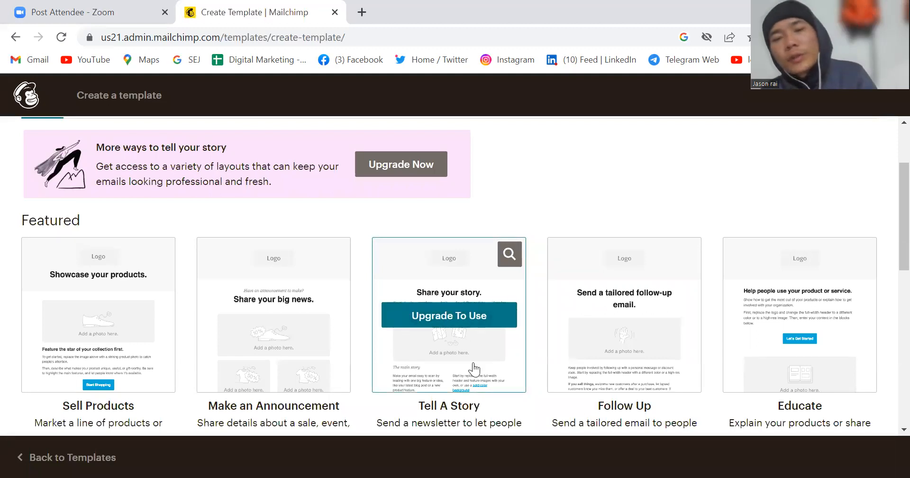
scroll(471, 367, down, 2)
scroll(471, 367, up, 1)
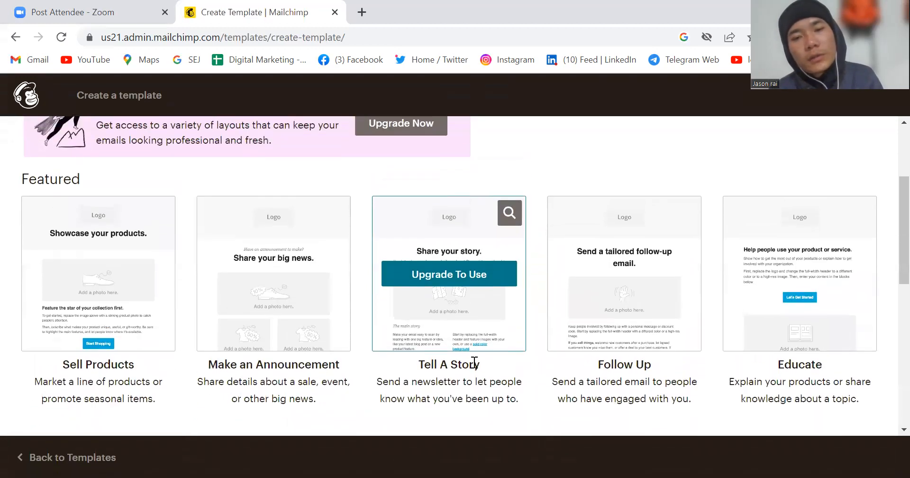
scroll(474, 363, up, 1)
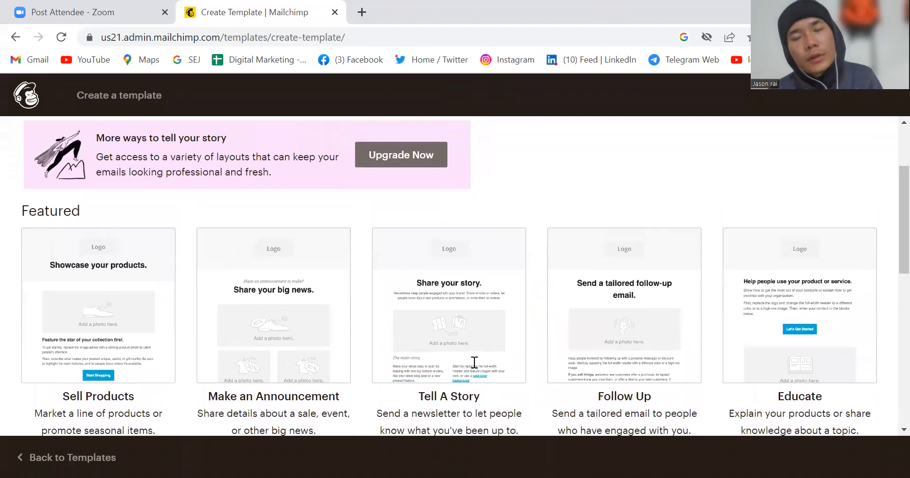
scroll(473, 362, down, 1)
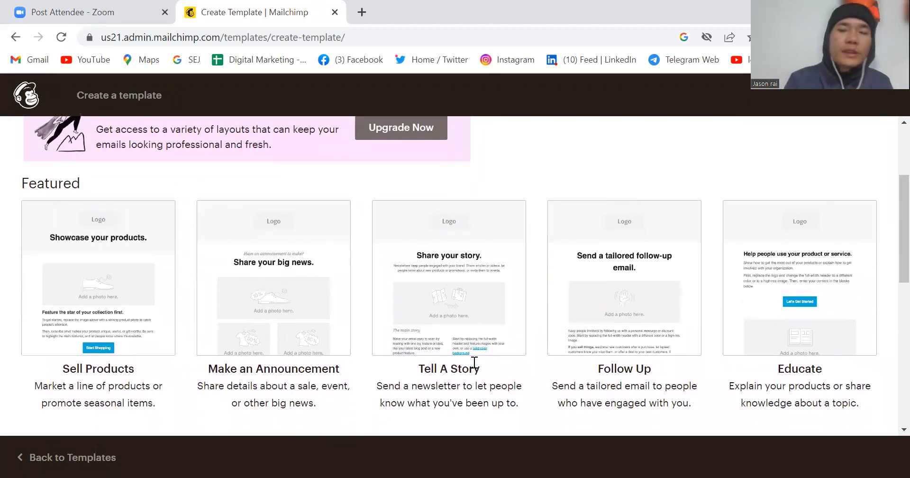
mouse_move(449, 253)
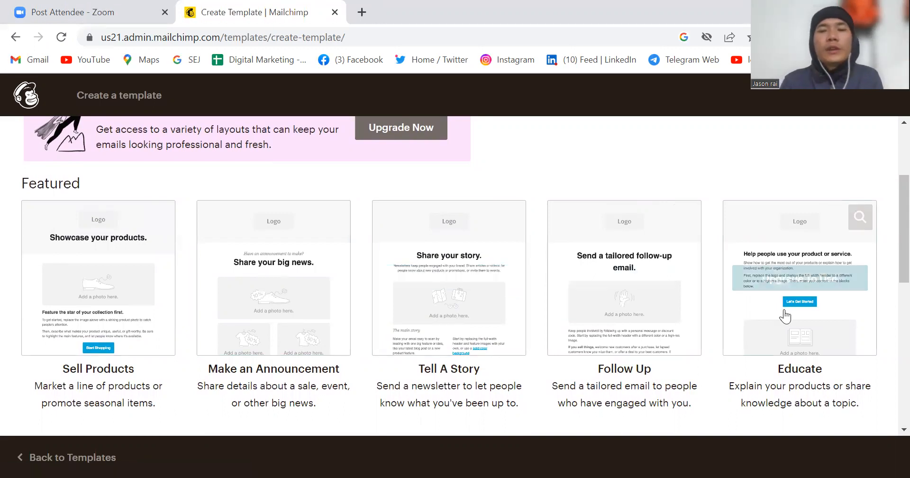
scroll(528, 305, down, 3)
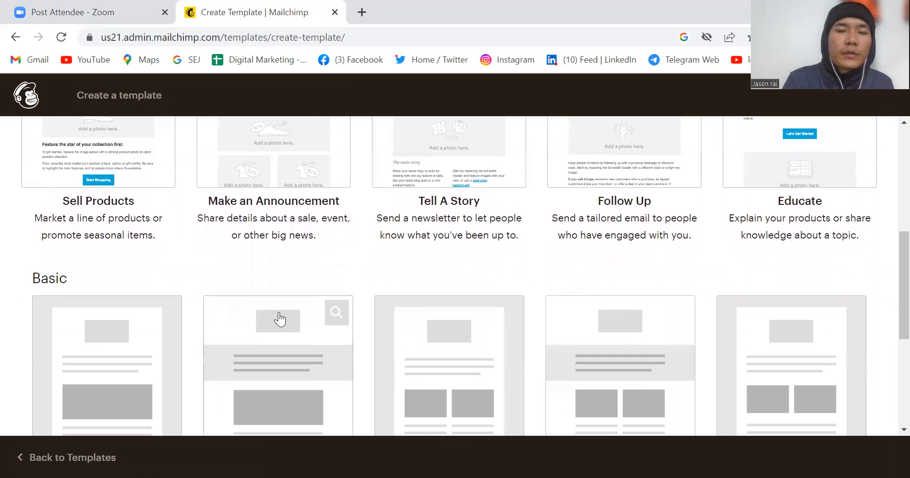
mouse_move(420, 367)
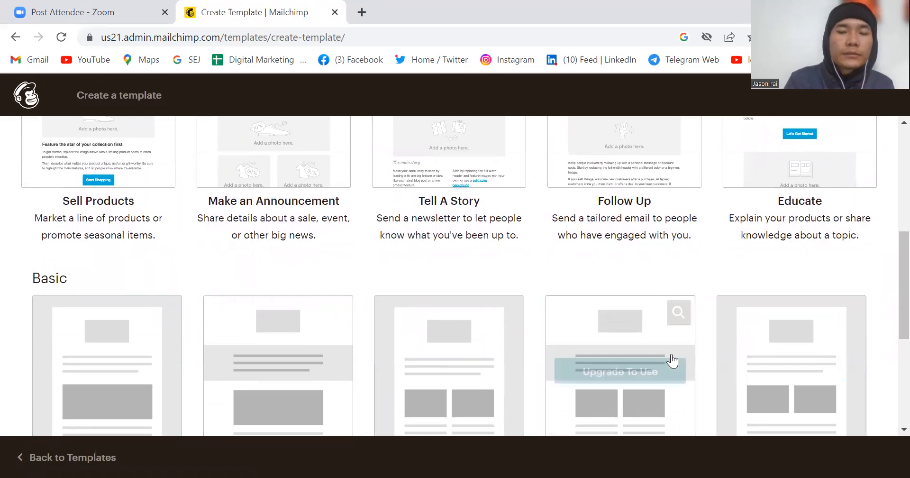
scroll(451, 243, up, 5)
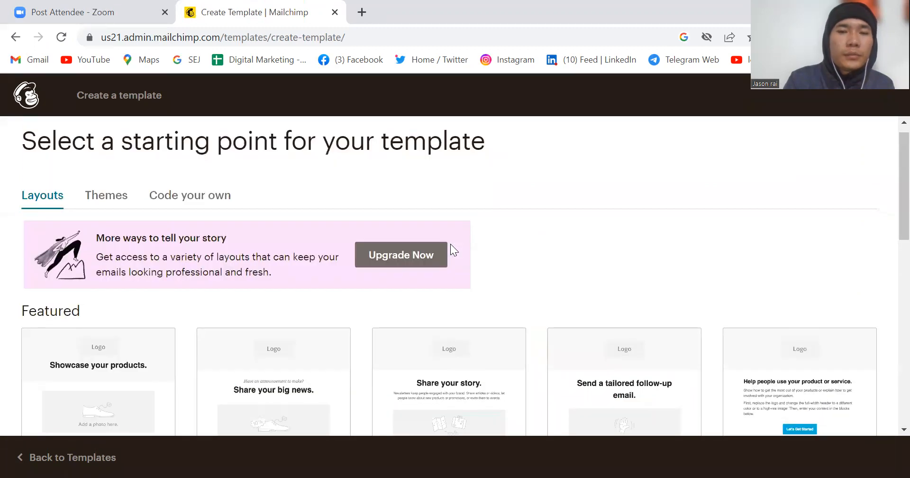
scroll(450, 244, down, 3)
scroll(451, 244, up, 3)
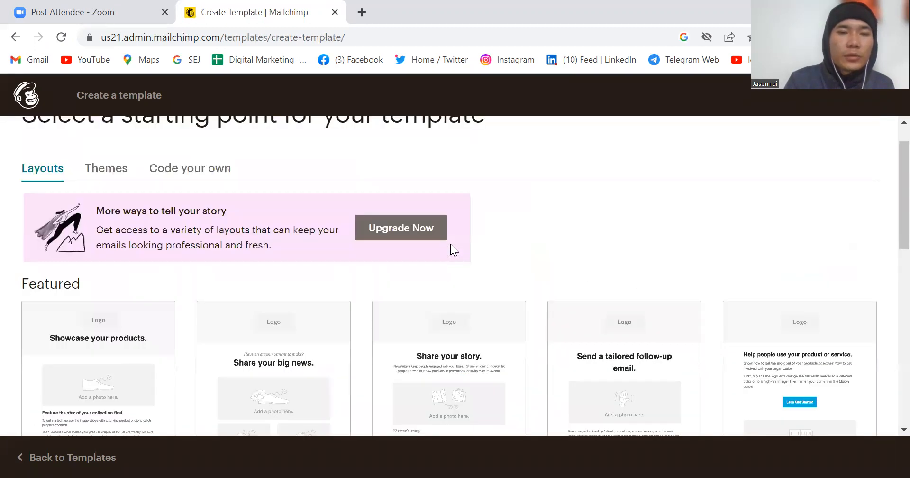
scroll(450, 243, down, 2)
scroll(406, 235, up, 2)
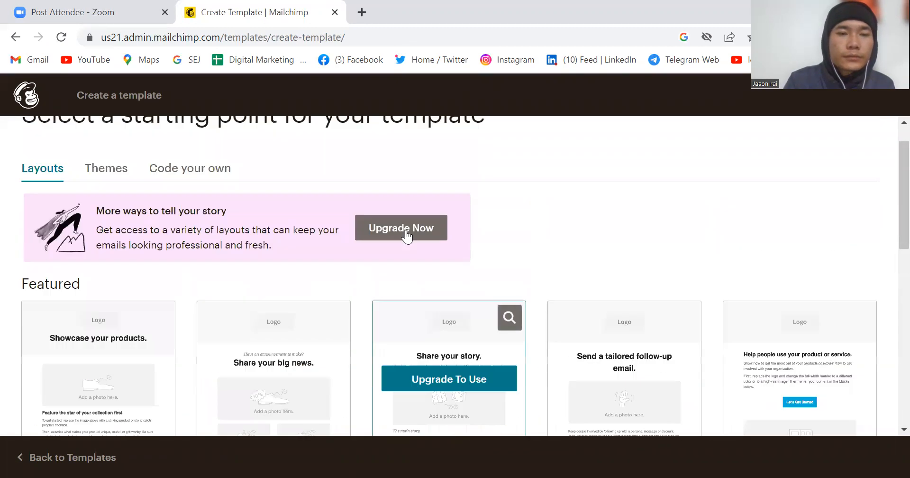
Step: Start the template from the featured Sell Products layout
scroll(406, 236, down, 5)
scroll(107, 337, up, 5)
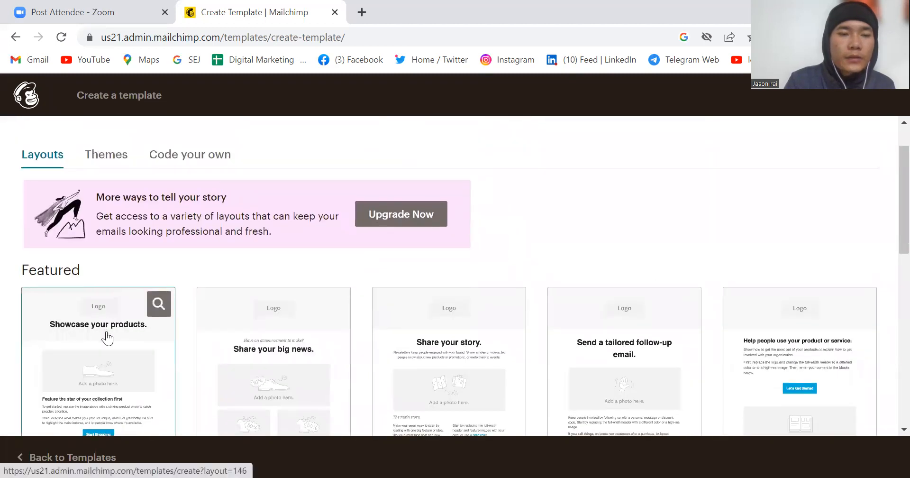
scroll(107, 337, down, 2)
click(107, 338)
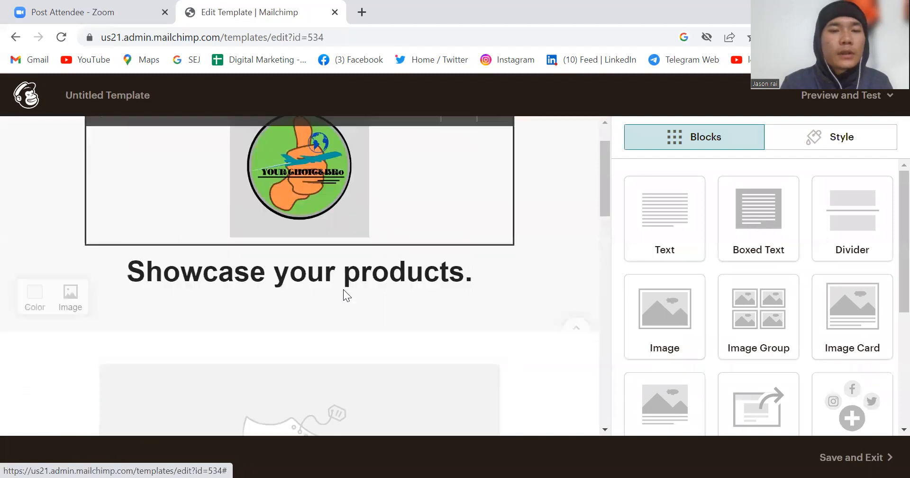
Step: Open the header logo's image settings and reduce its display size to about the middle of the range
scroll(332, 256, up, 2)
scroll(347, 257, down, 2)
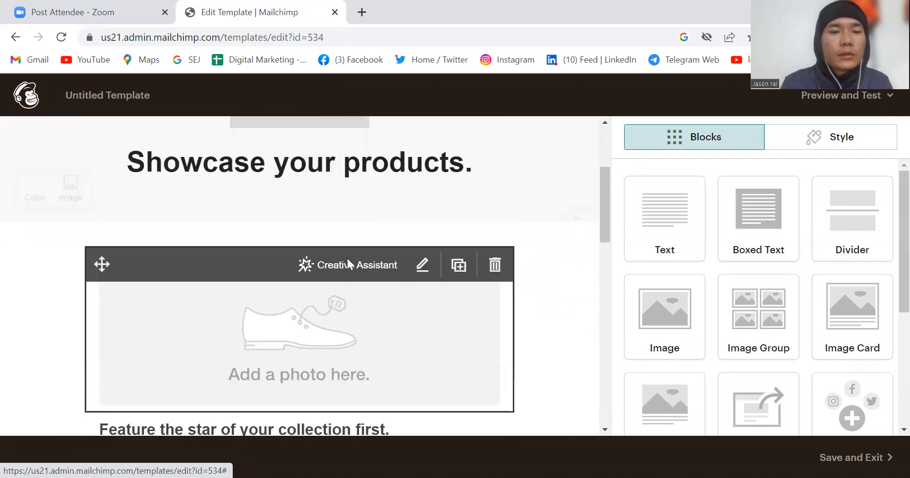
scroll(347, 257, up, 1)
click(402, 167)
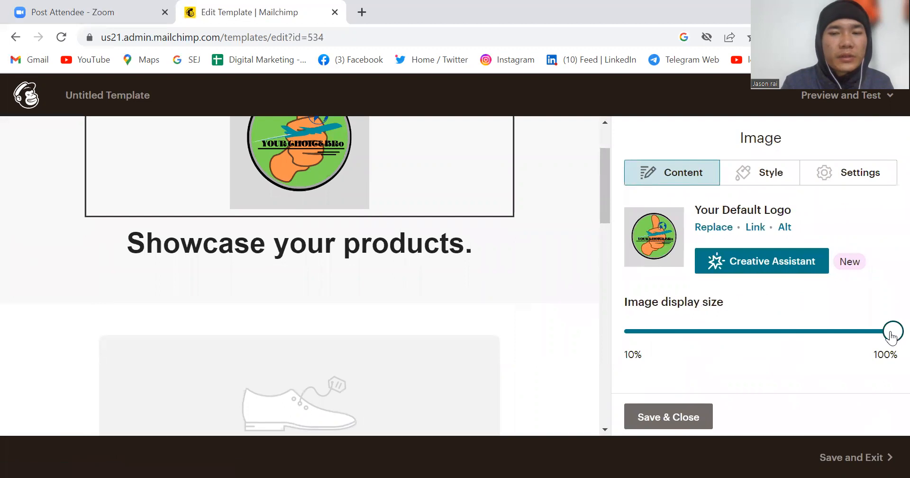
click(783, 337)
drag(776, 337, 751, 339)
Step: Open the image settings of the large shoe photo placeholder below the heading
scroll(554, 314, down, 5)
scroll(554, 314, up, 1)
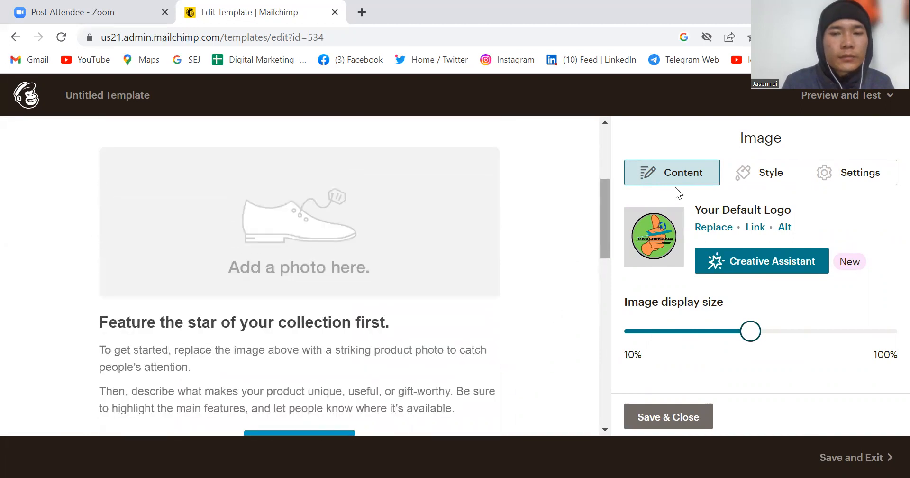
mouse_move(443, 267)
click(422, 245)
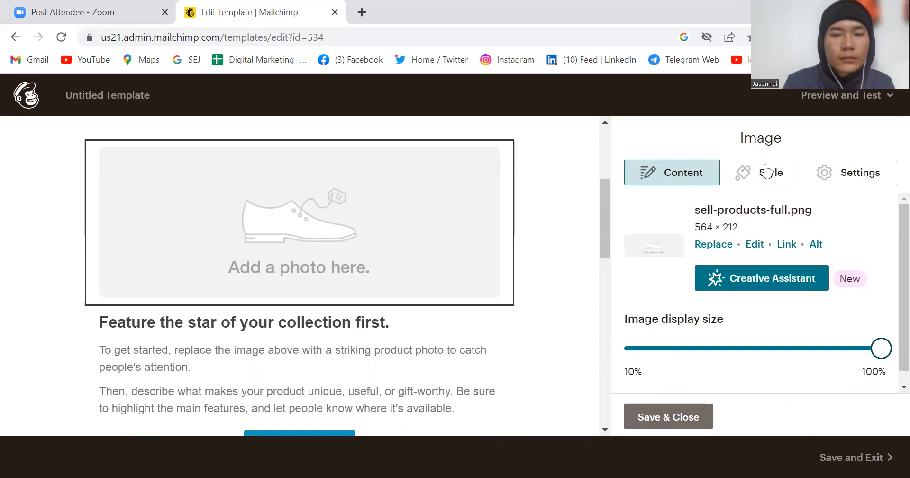
Step: Open the settings of the two-column Image + Text block and review the template down to its footer
scroll(359, 236, down, 4)
scroll(356, 228, up, 1)
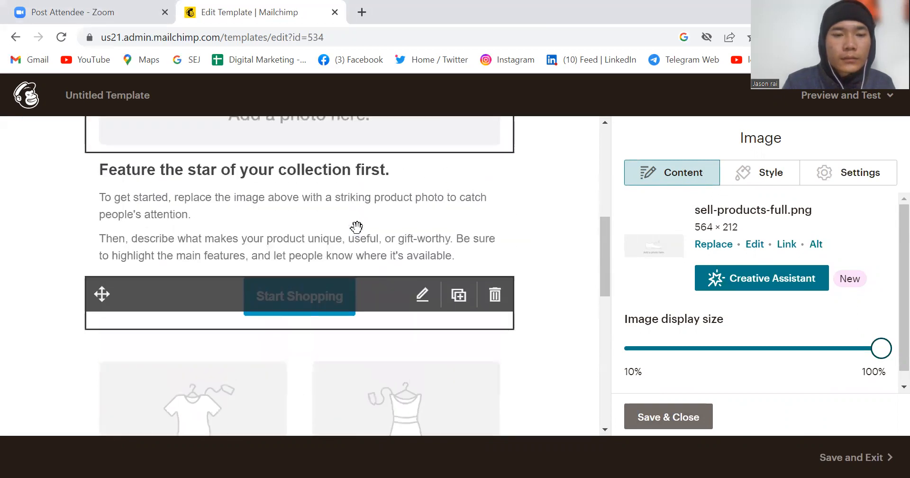
scroll(356, 227, down, 3)
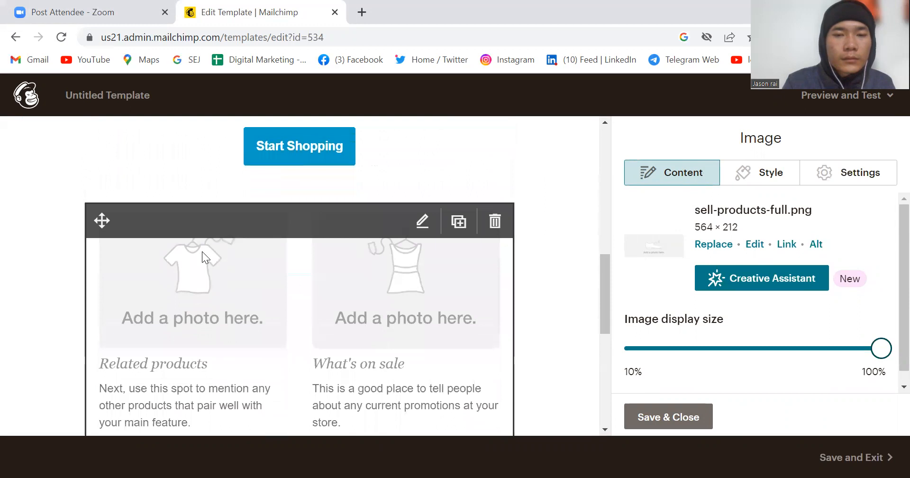
click(202, 251)
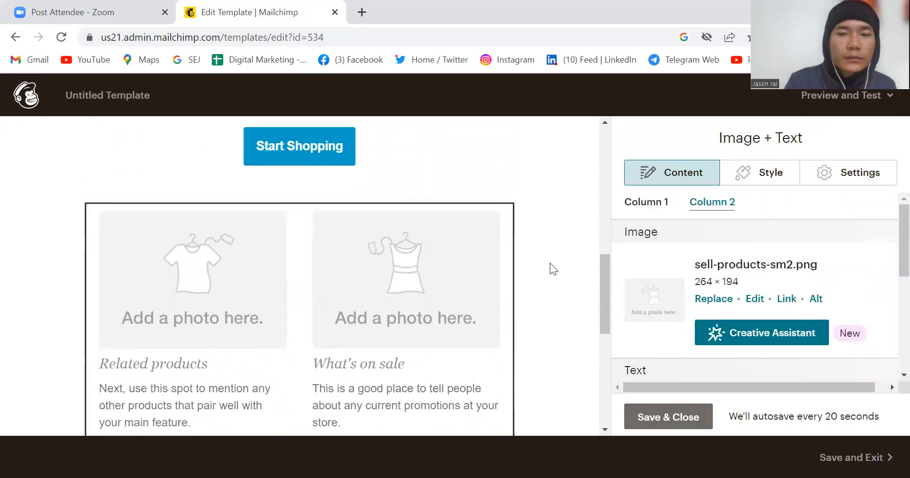
scroll(411, 318, down, 6)
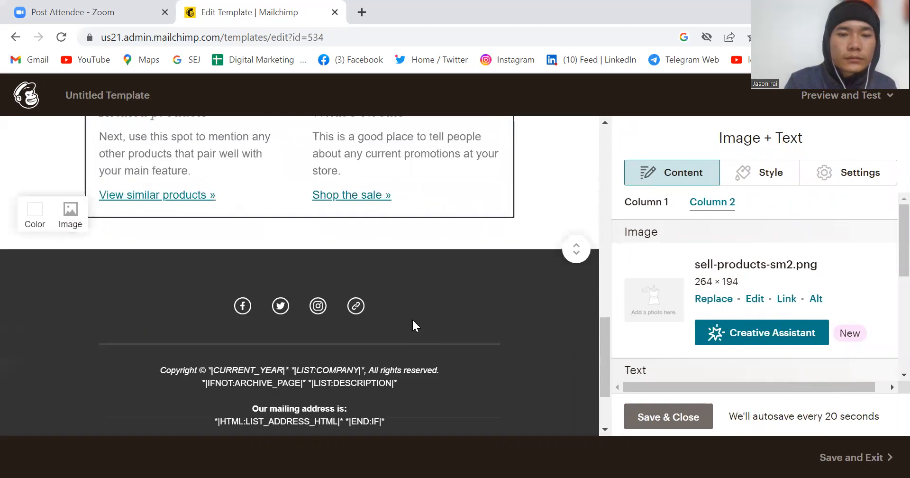
scroll(412, 319, up, 12)
scroll(413, 319, down, 3)
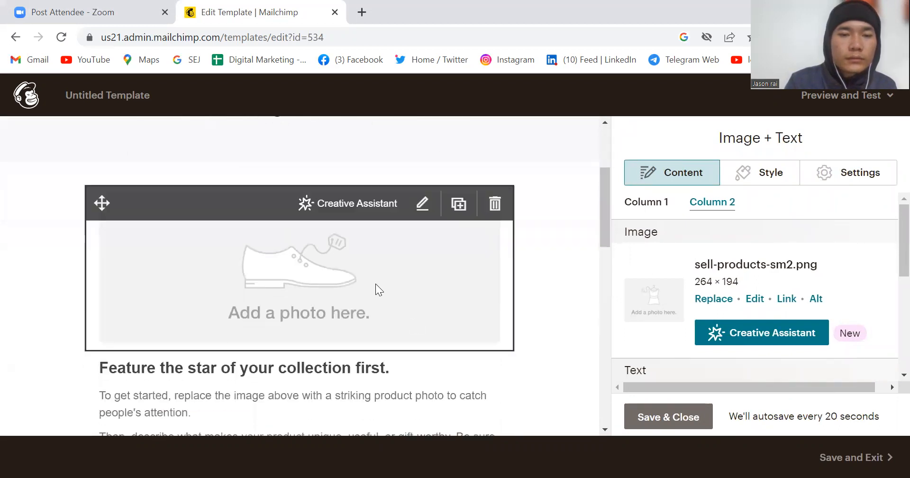
Step: Save and close the shoe placeholder's image settings, and add a new Image block directly above it
click(360, 260)
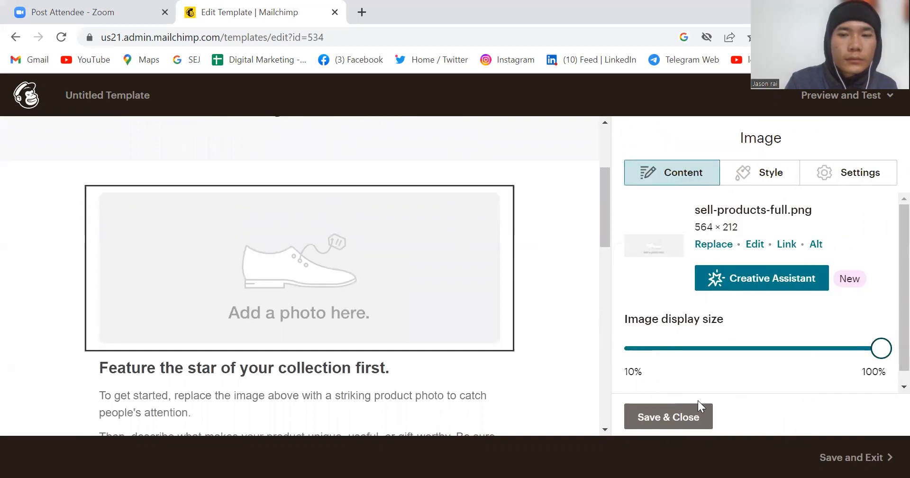
click(680, 418)
drag(664, 321, 371, 286)
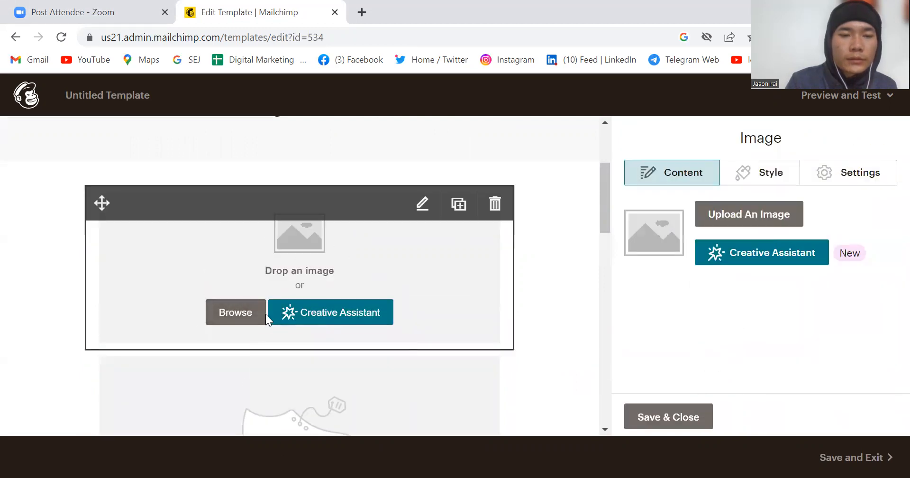
Step: Insert the whitewater rafting photo from the Content Studio into the new Image block
click(256, 315)
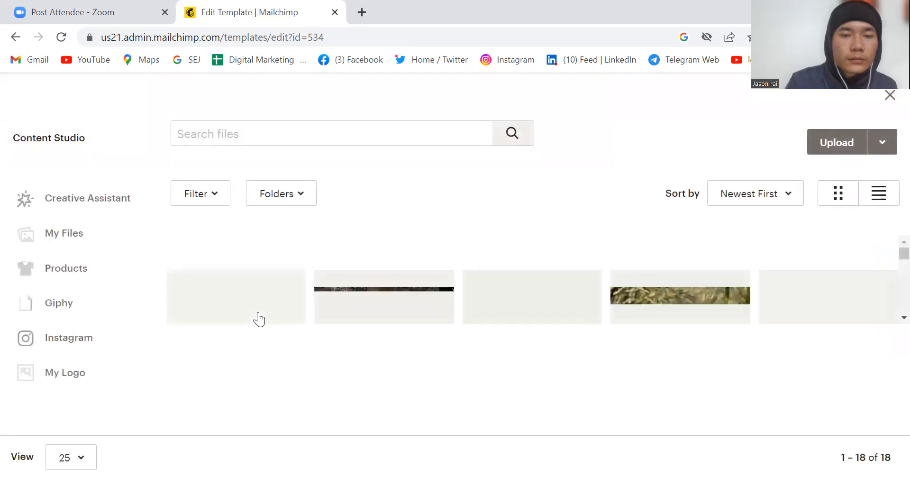
click(370, 302)
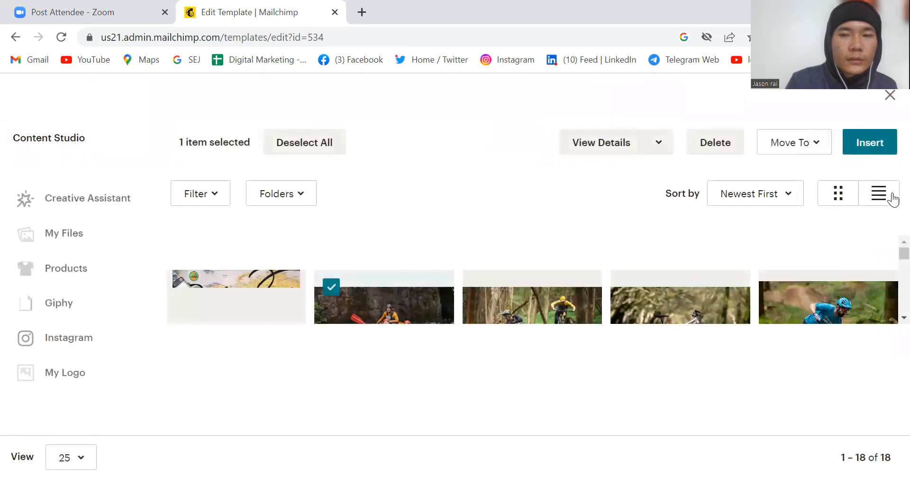
click(874, 158)
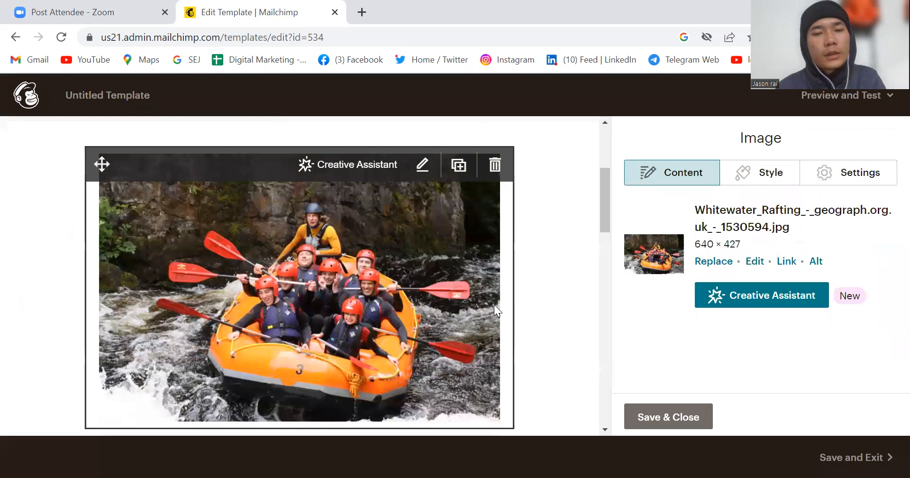
Step: Delete the shoe photo placeholder block directly below the rafting image
scroll(494, 304, down, 6)
scroll(469, 237, up, 1)
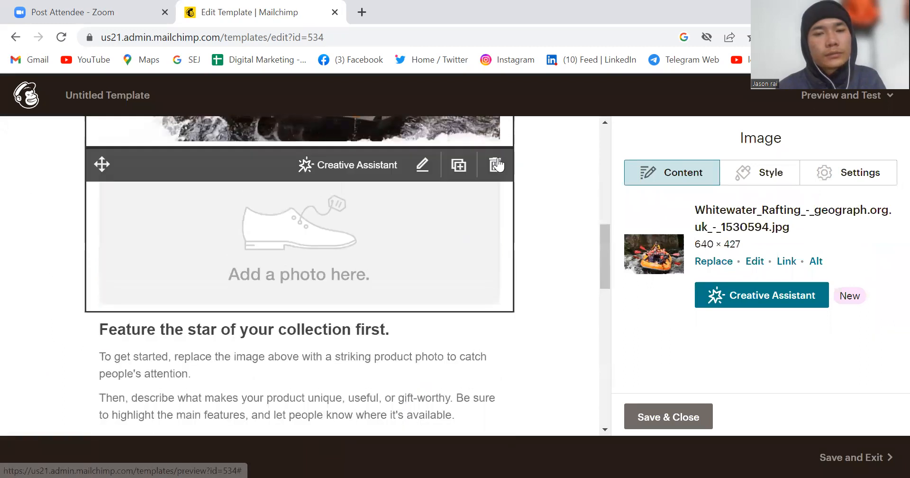
click(496, 165)
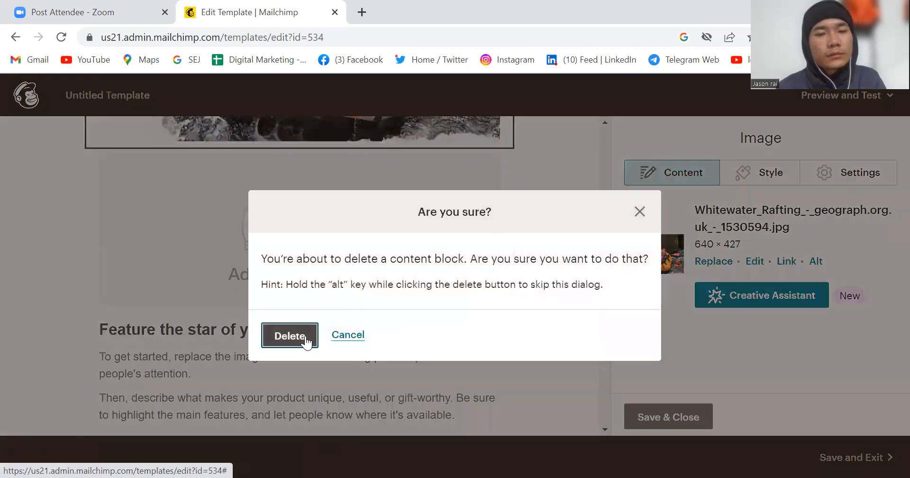
click(303, 338)
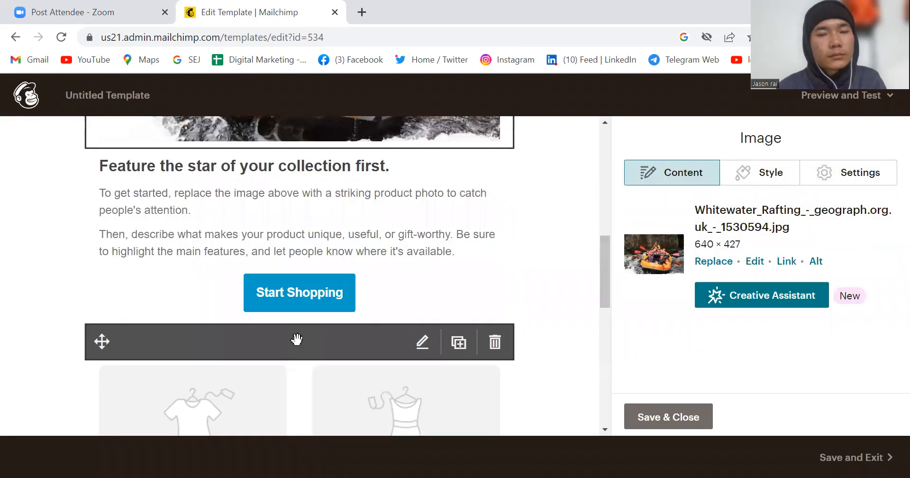
Step: Replace the heading "Feature the star of your collection first." in the text block below the rafting image with "Rafting"
scroll(368, 255, up, 4)
scroll(368, 255, down, 3)
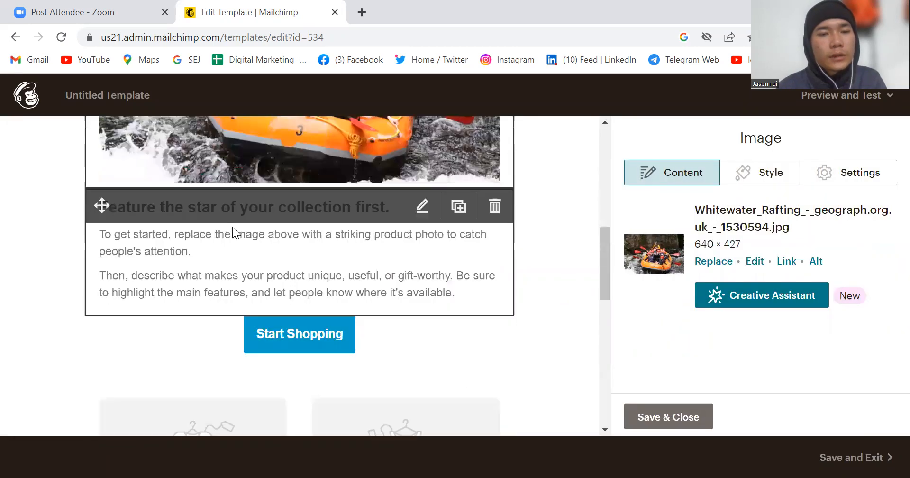
click(233, 227)
click(471, 306)
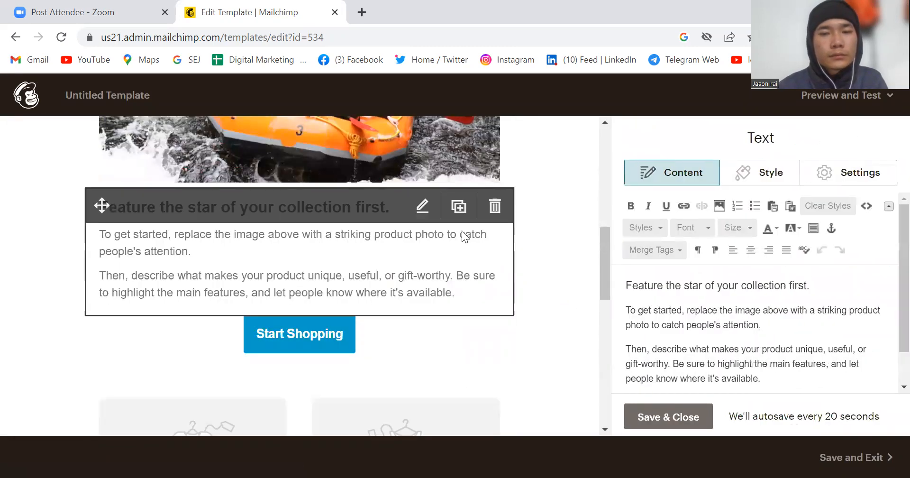
click(813, 281)
key(BackSpace)
key(BackSpace)
key(BackSpace)
key(BackSpace)
key(BackSpace)
key(BackSpace)
key(BackSpace)
key(BackSpace)
key(BackSpace)
key(BackSpace)
key(BackSpace)
key(BackSpace)
key(BackSpace)
key(BackSpace)
key(BackSpace)
key(BackSpace)
key(BackSpace)
key(BackSpace)
key(BackSpace)
key(BackSpace)
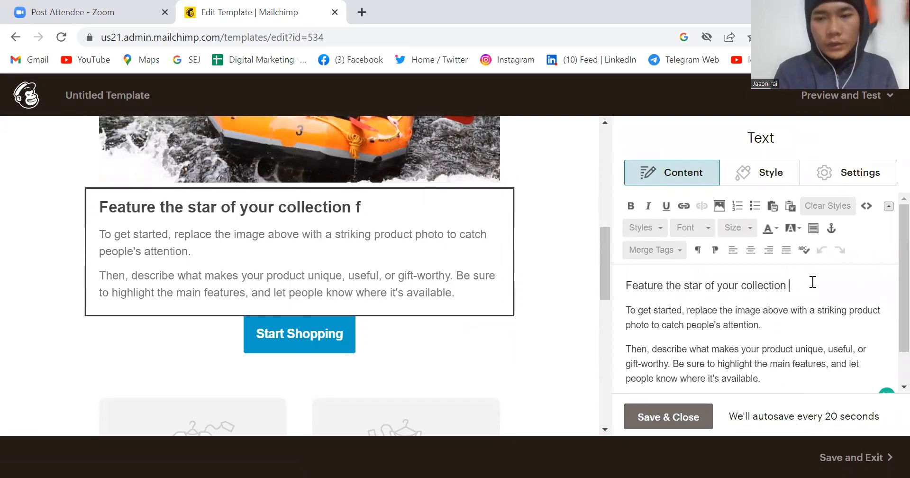
text(Rafting)
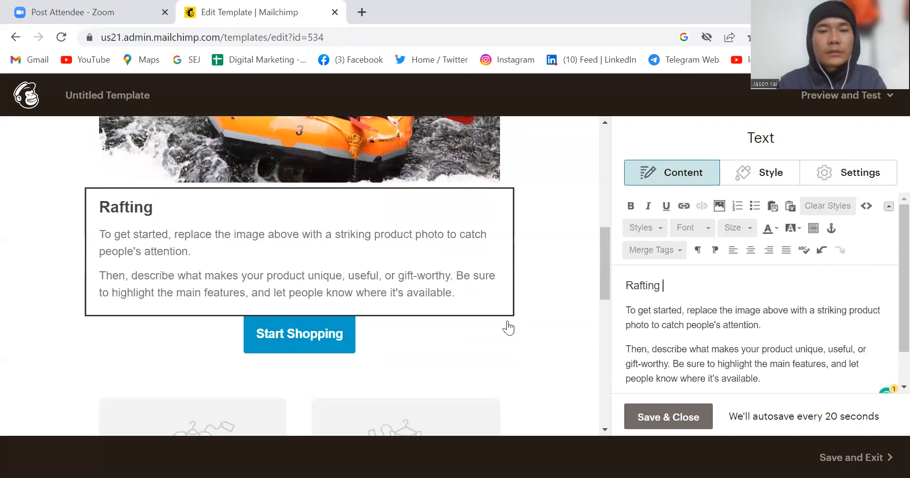
Step: Replace the Facebook URL in the footer's Social Follow block with the owner's full name, then save and close the block
scroll(507, 327, down, 12)
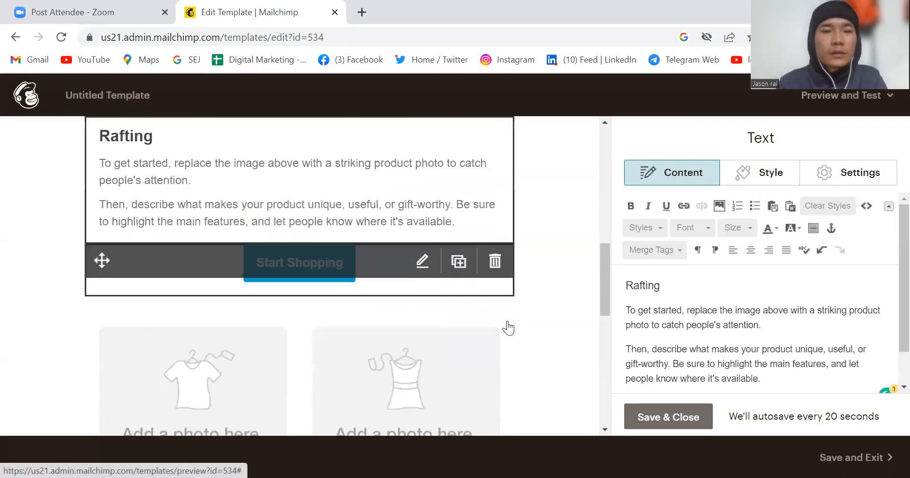
scroll(507, 327, up, 1)
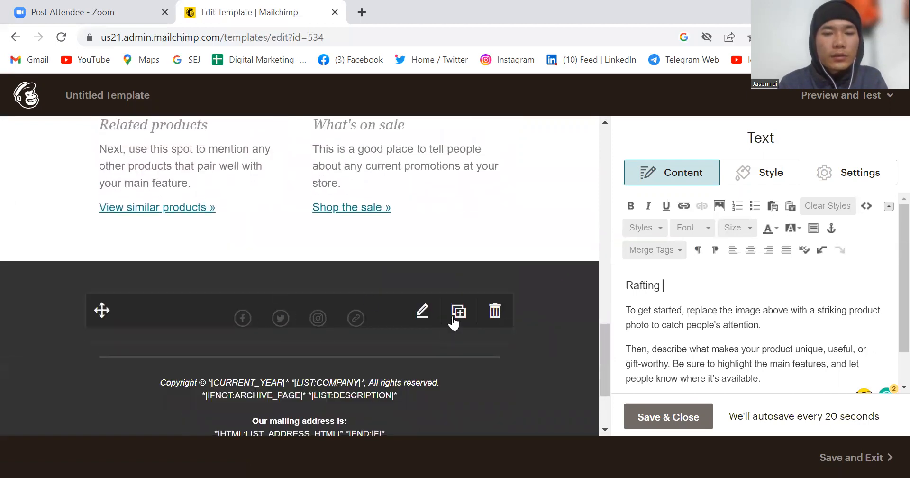
click(422, 313)
click(422, 313)
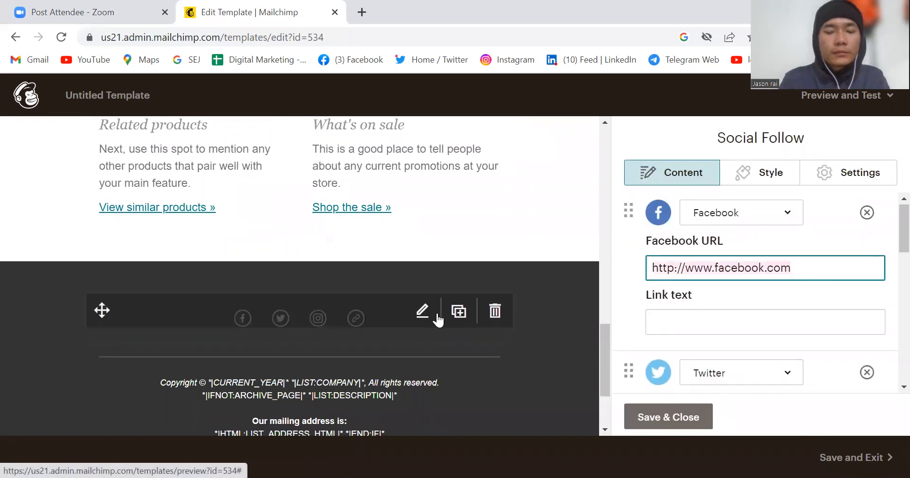
key(BackSpace)
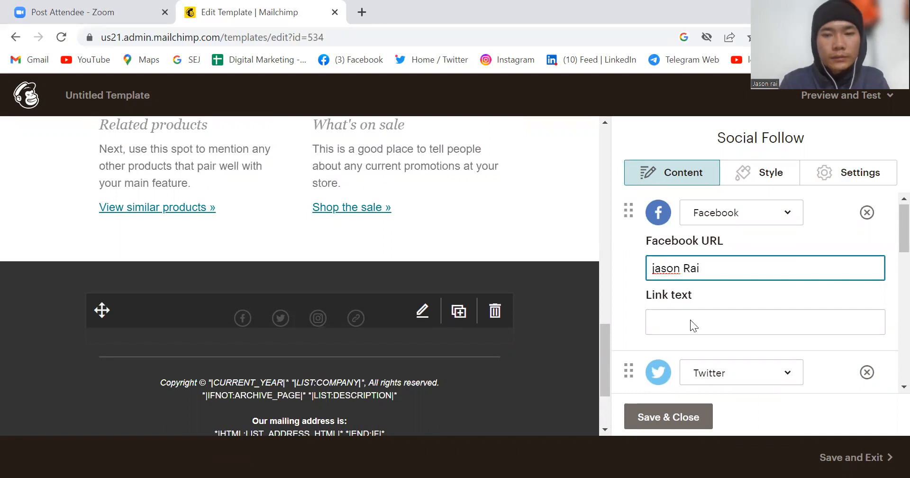
scroll(690, 319, down, 5)
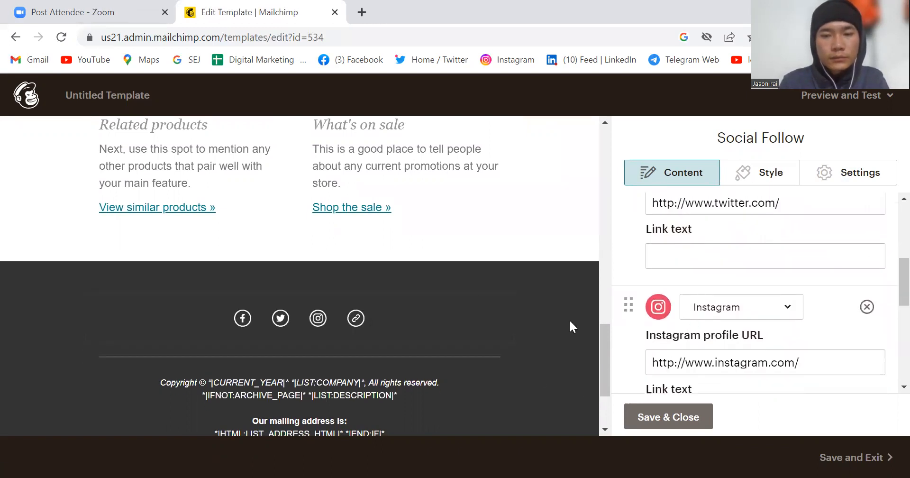
click(630, 412)
Step: Review the edited template from the footer back up to the header
scroll(354, 199, up, 4)
scroll(355, 199, up, 2)
scroll(355, 199, down, 2)
scroll(354, 199, up, 2)
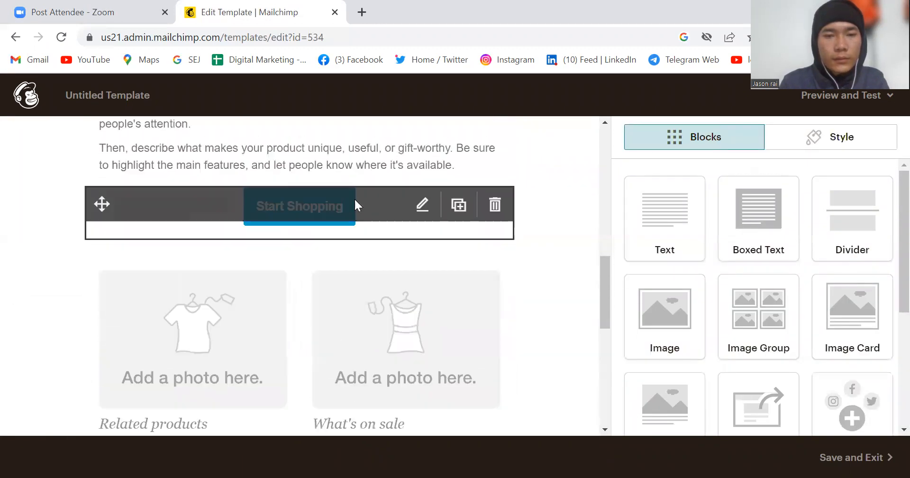
scroll(354, 197, down, 8)
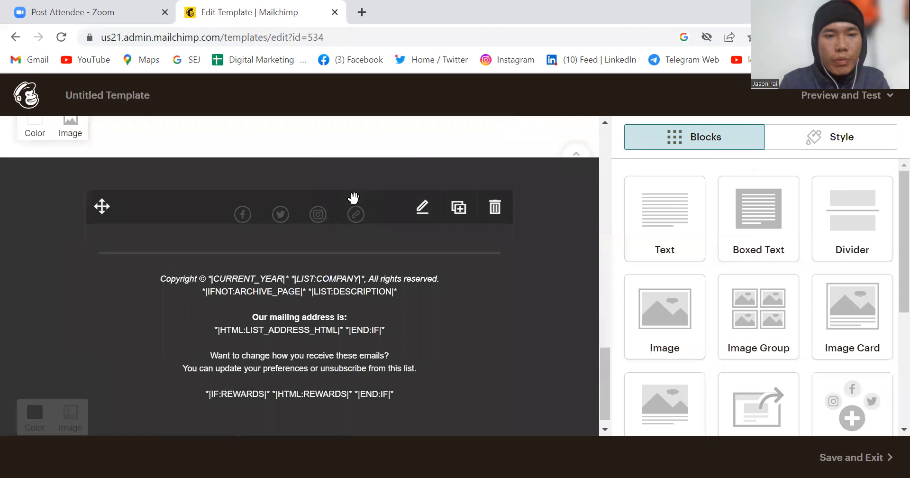
scroll(354, 199, up, 12)
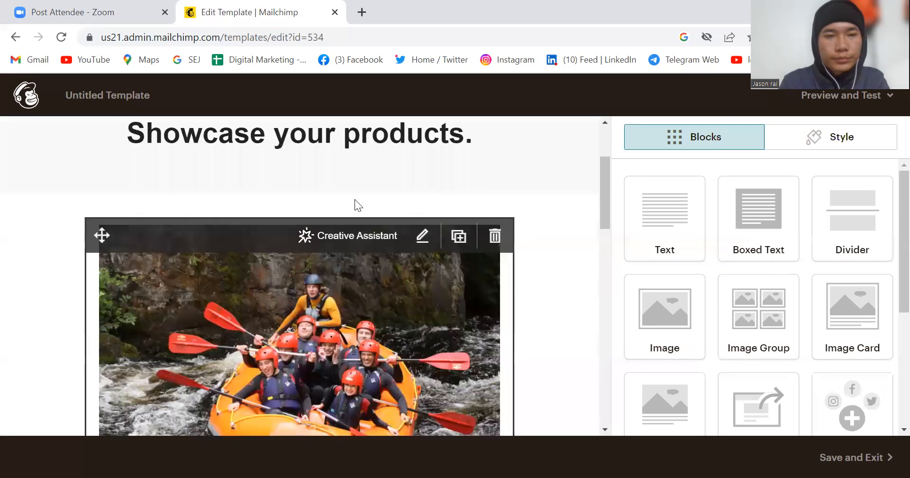
scroll(355, 205, up, 3)
scroll(354, 206, down, 2)
scroll(351, 199, up, 2)
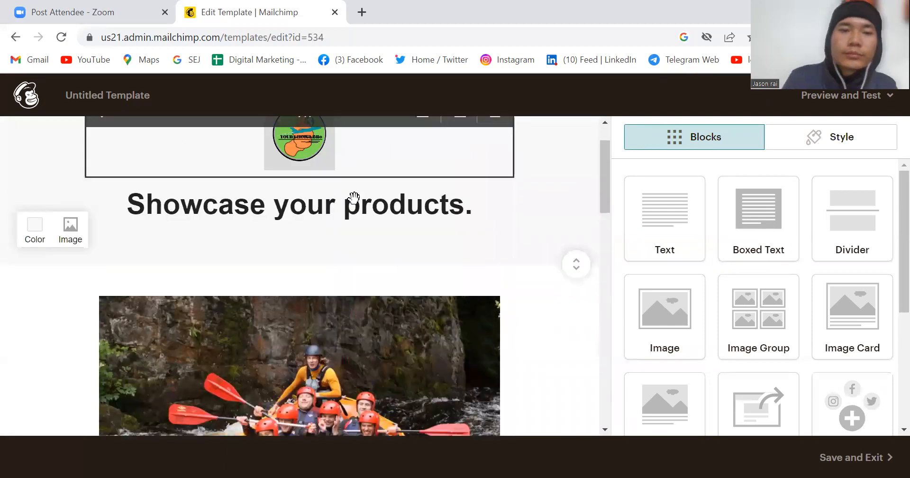
Step: Replace the "Showcase your products." heading text with "Rafting style" and save the block
click(327, 235)
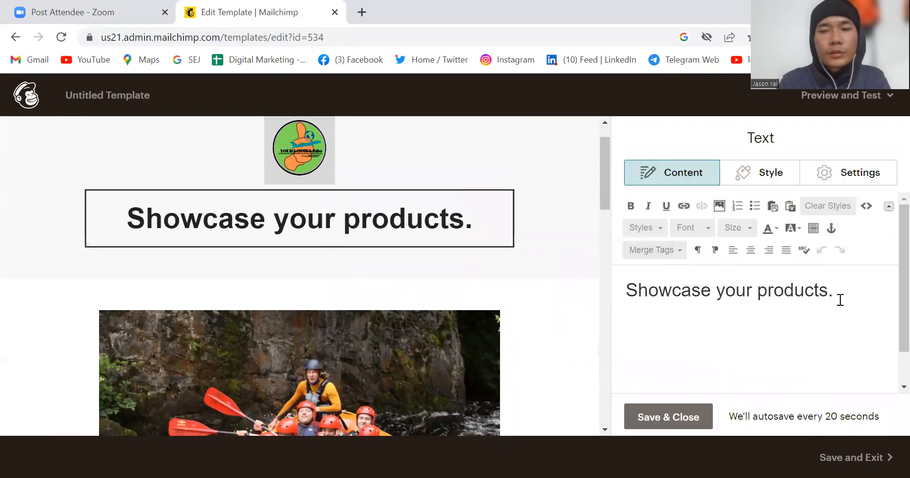
key(BackSpace)
key(BackSpace)
key(BackSpace)
key(BackSpace)
key(BackSpace)
key(BackSpace)
key(BackSpace)
key(BackSpace)
key(BackSpace)
key(BackSpace)
key(BackSpace)
key(BackSpace)
key(BackSpace)
key(BackSpace)
key(BackSpace)
key(BackSpace)
key(BackSpace)
key(BackSpace)
key(BackSpace)
key(BackSpace)
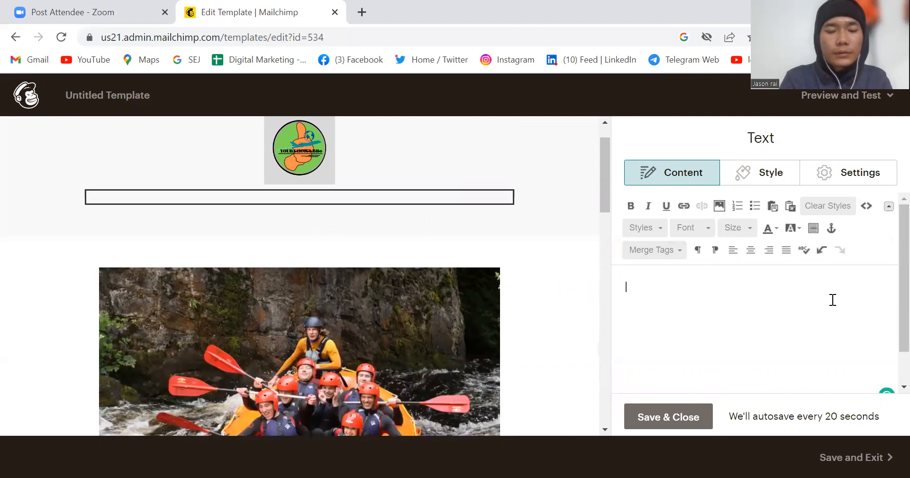
text(rafting style)
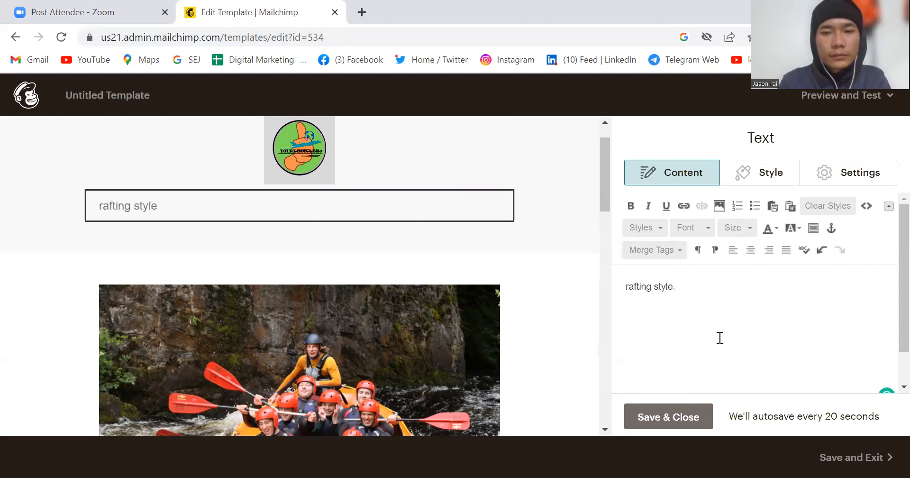
click(629, 284)
key(BackSpace)
text(R)
click(673, 419)
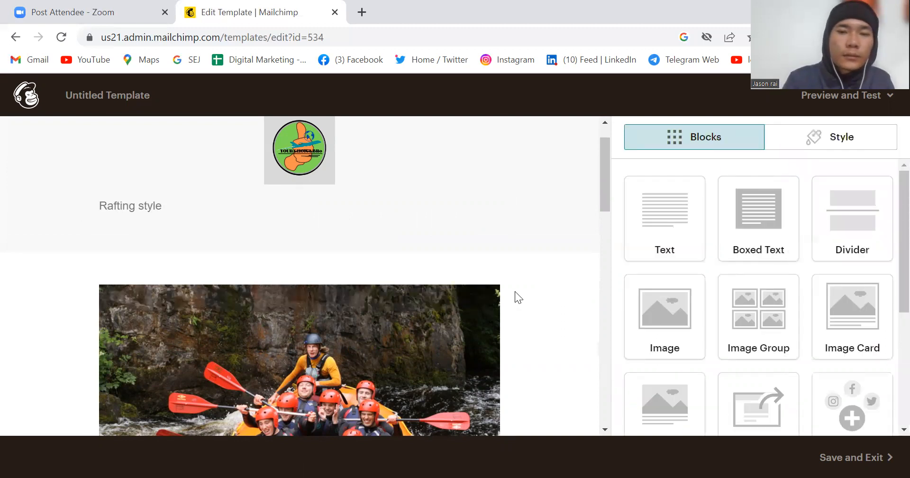
Step: Reopen the "Rafting style" text block and format its text as bold at size 32
mouse_move(260, 204)
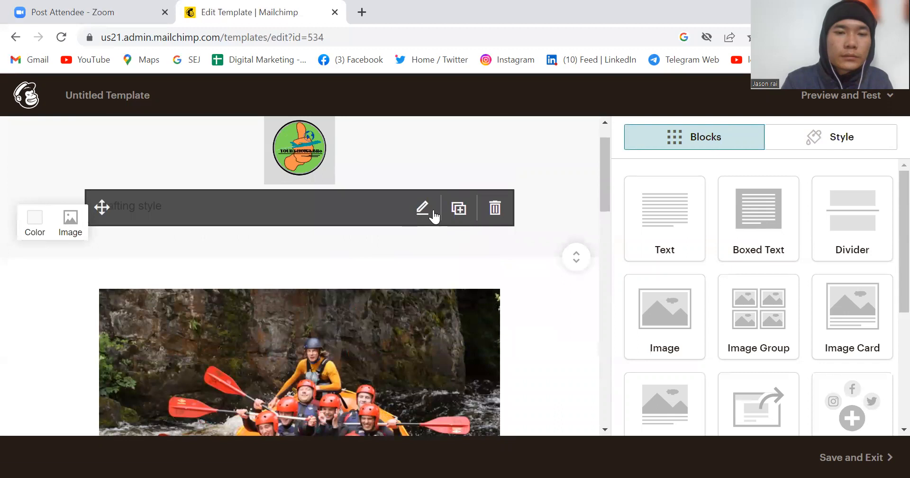
click(422, 208)
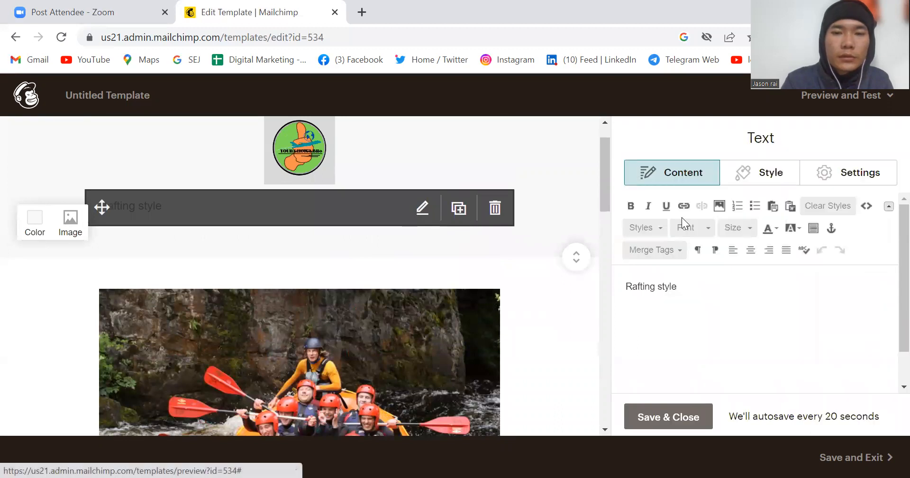
click(630, 205)
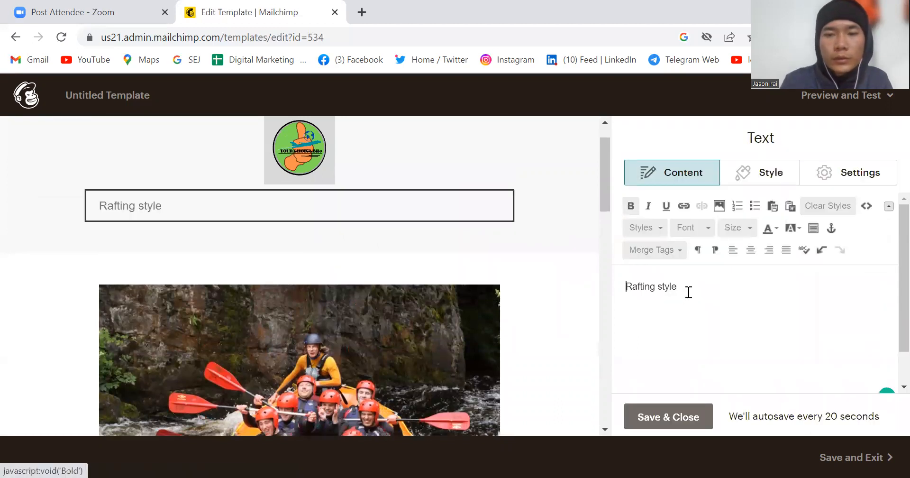
drag(689, 292, 493, 290)
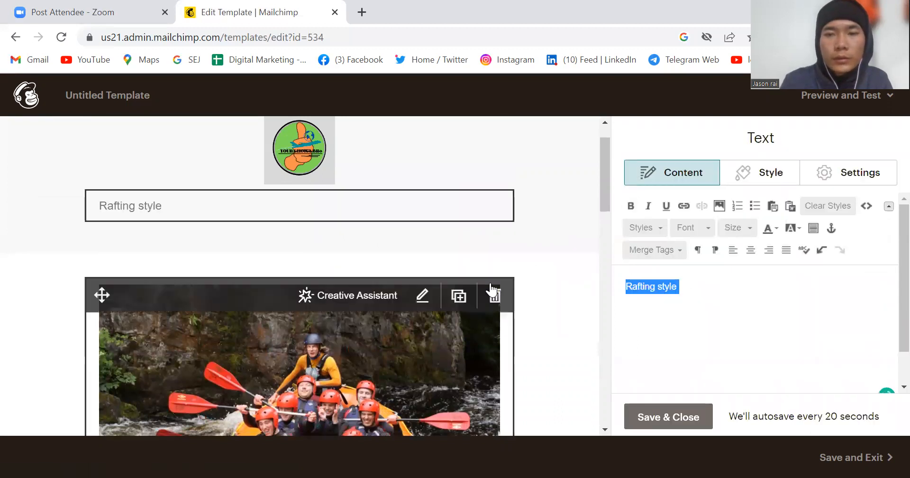
click(636, 204)
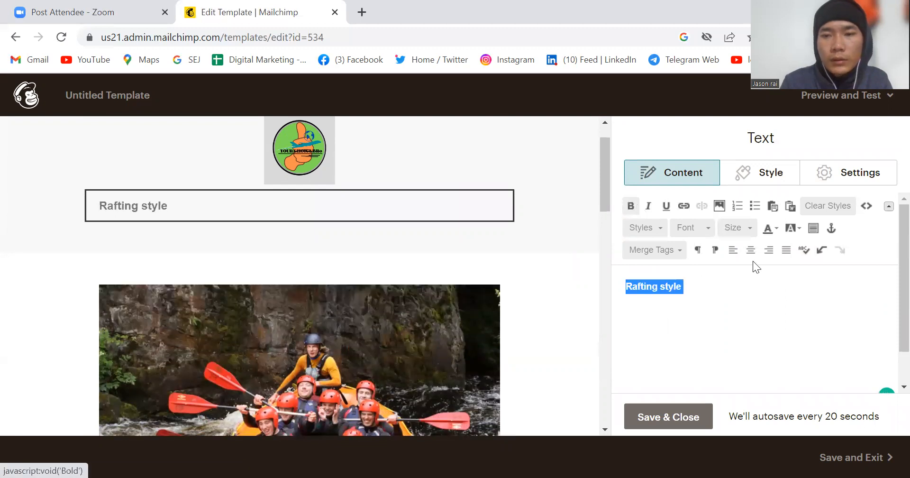
click(746, 227)
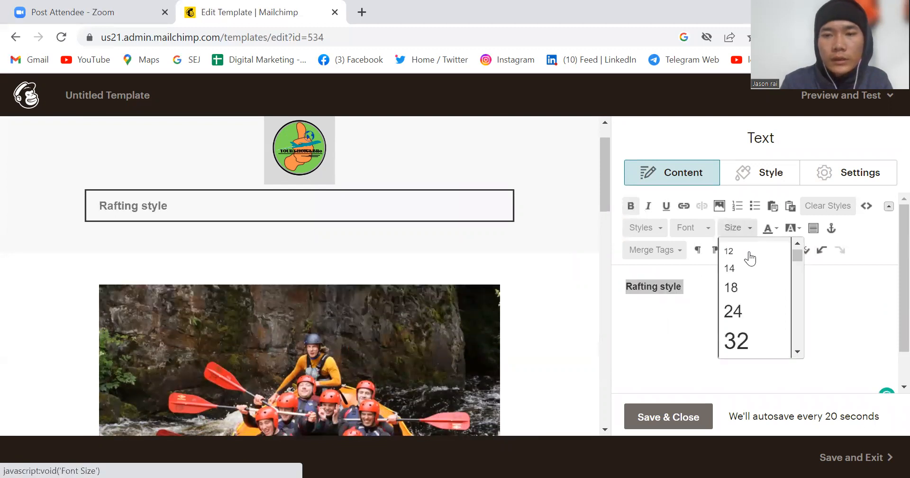
click(745, 335)
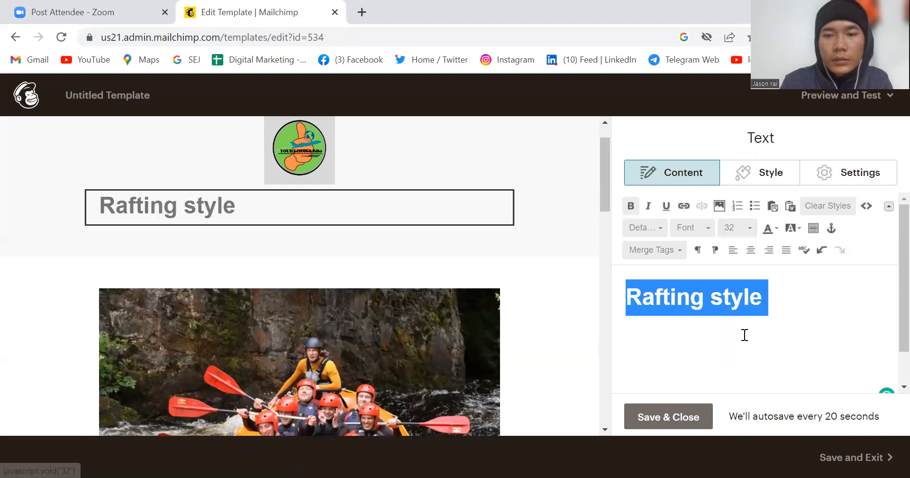
click(746, 361)
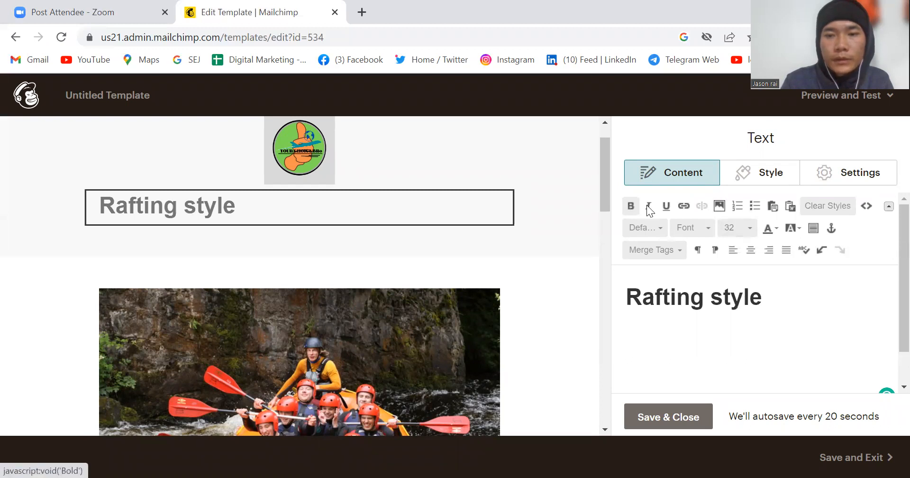
Step: Set the font of the whole "Rafting style" text to Comic Sans MS
click(692, 232)
click(720, 284)
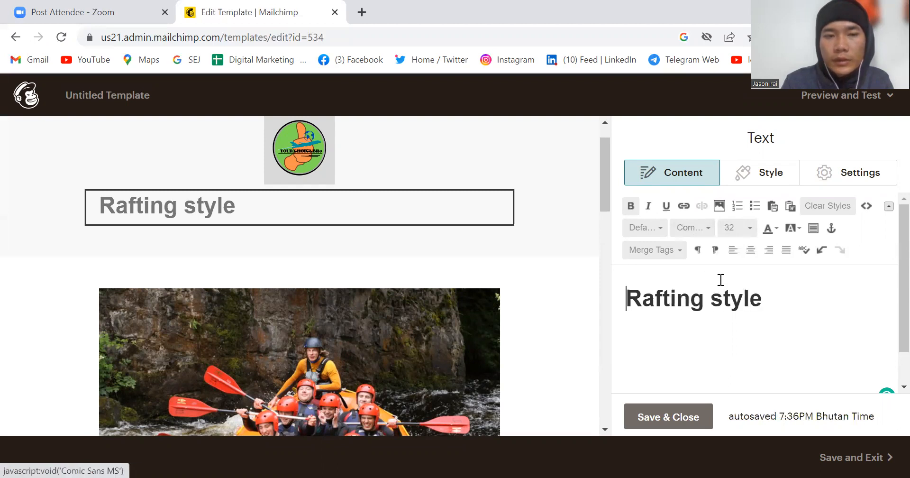
drag(804, 311, 573, 324)
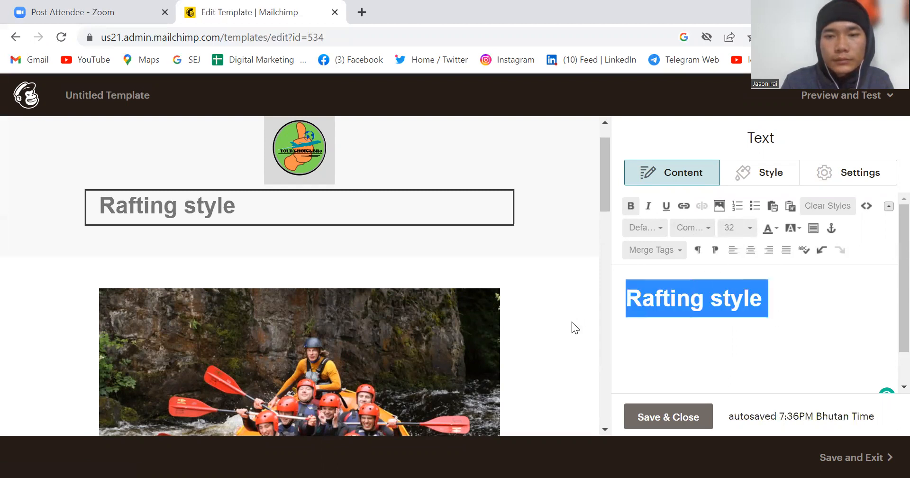
click(706, 228)
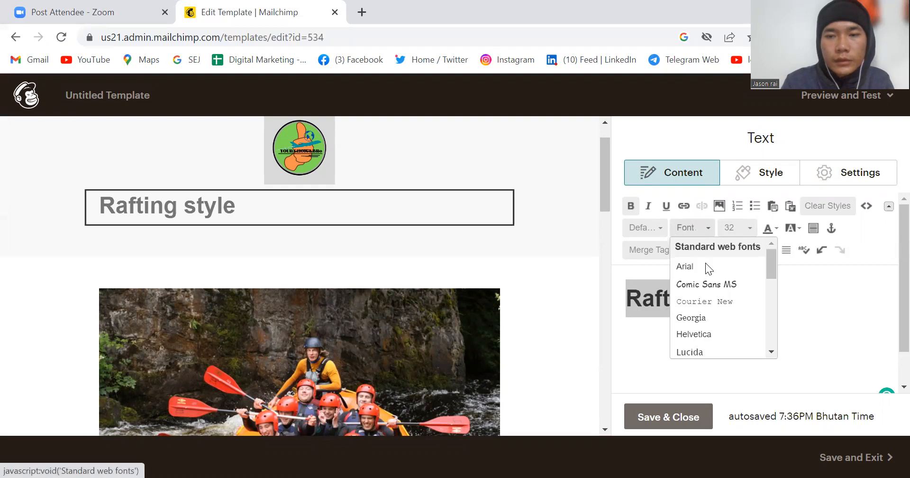
click(705, 286)
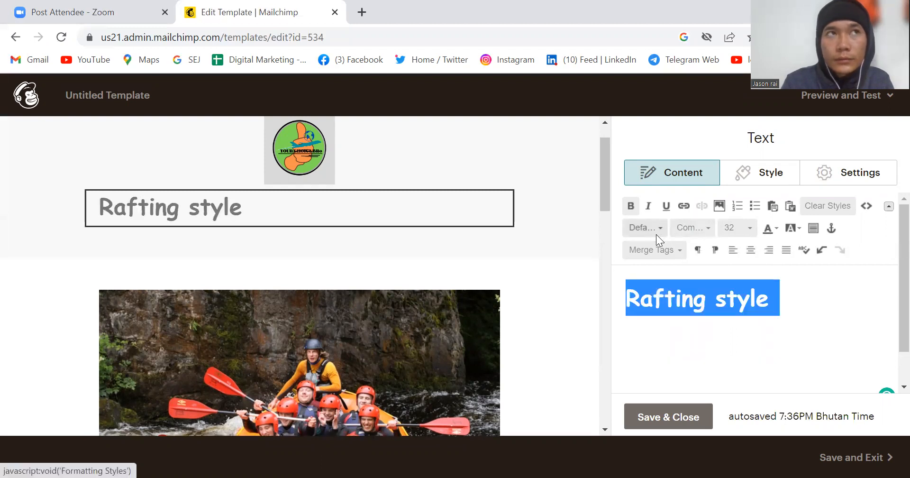
Step: Set the "Rafting style" heading text to font size 34 and save the block
click(847, 327)
click(745, 231)
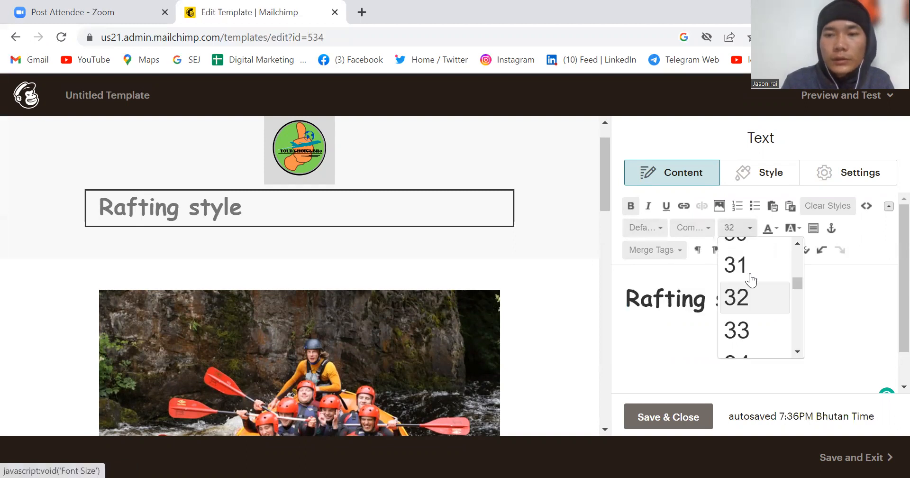
scroll(747, 279, down, 1)
click(754, 296)
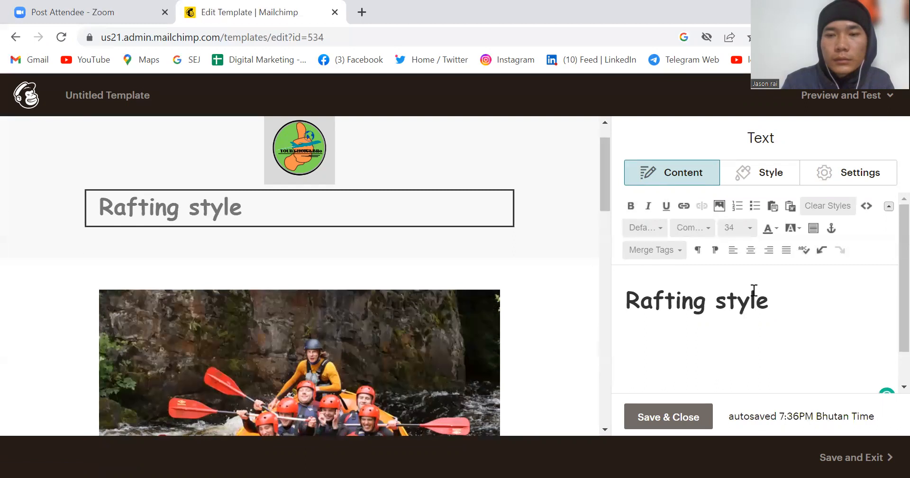
click(661, 419)
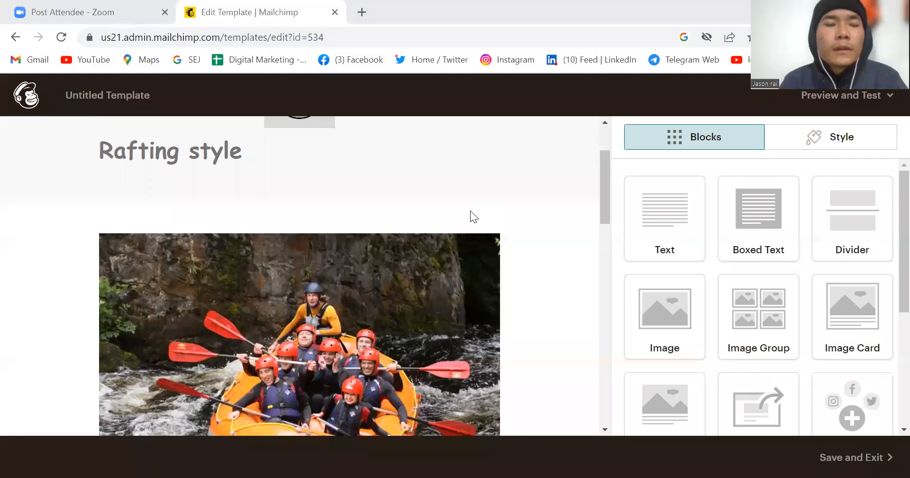
Step: Change the text of the "Start Shopping" button below the rafting paragraph to "Book now" and save the block
mouse_move(467, 314)
scroll(466, 322, down, 1)
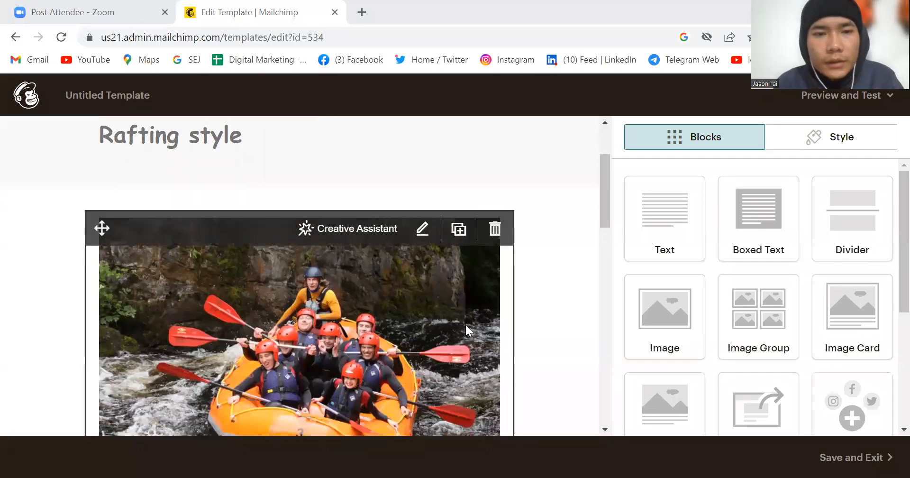
scroll(466, 324, down, 5)
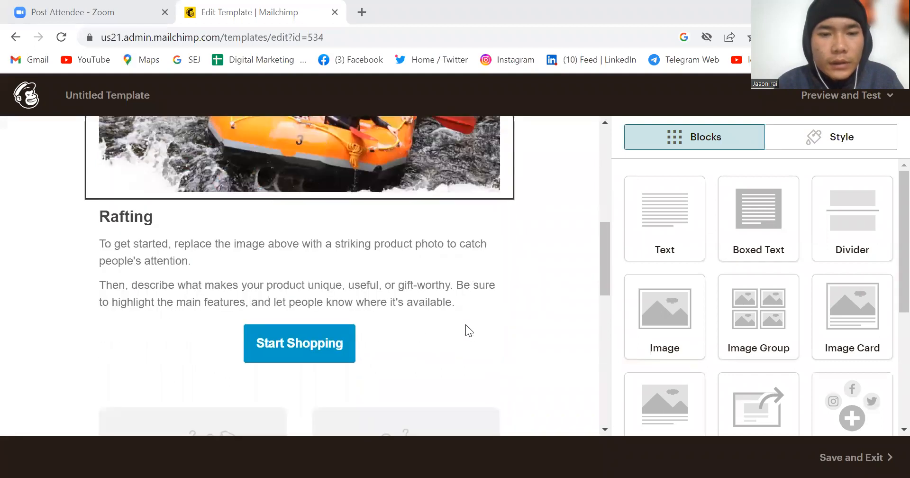
scroll(327, 317, up, 1)
scroll(329, 323, down, 3)
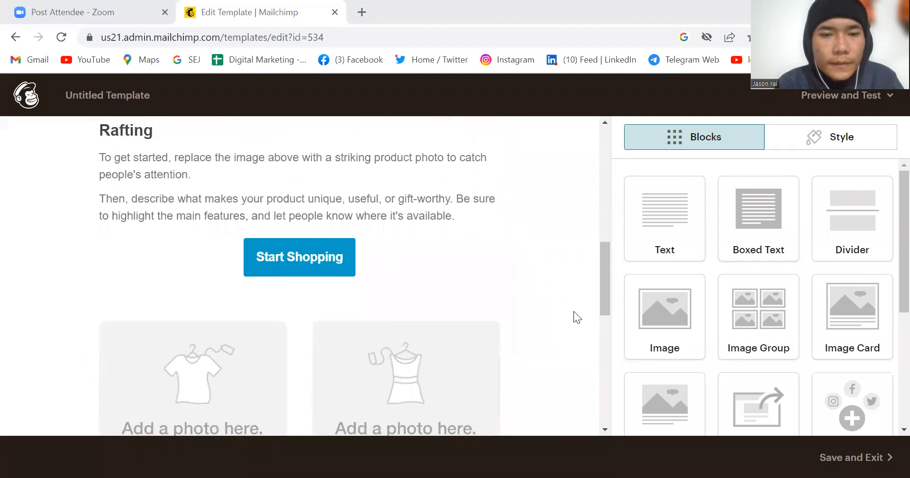
click(423, 256)
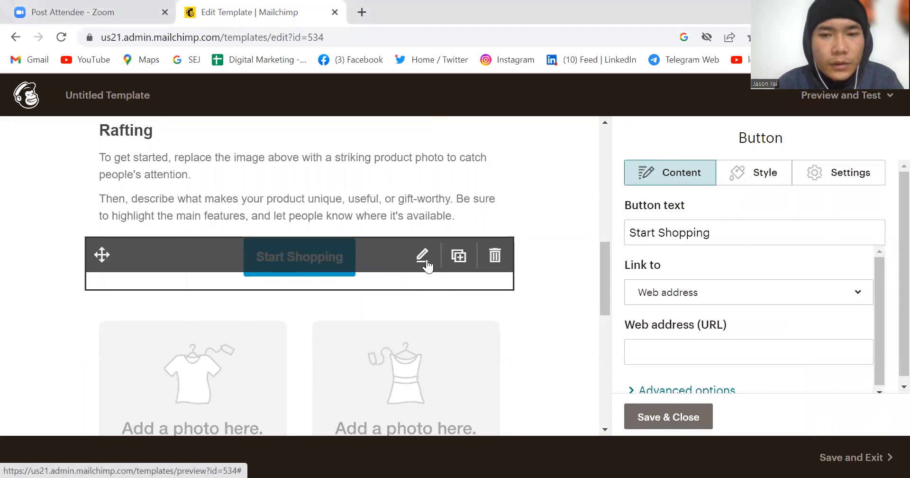
click(729, 234)
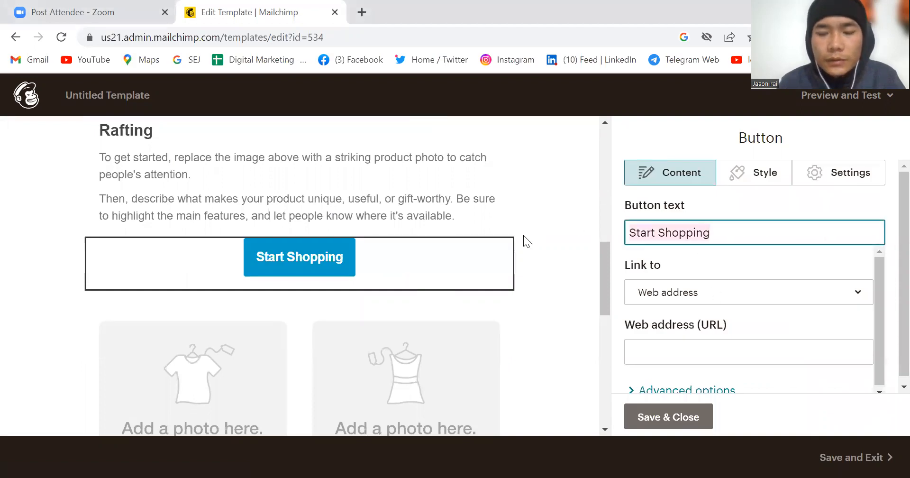
key(BackSpace)
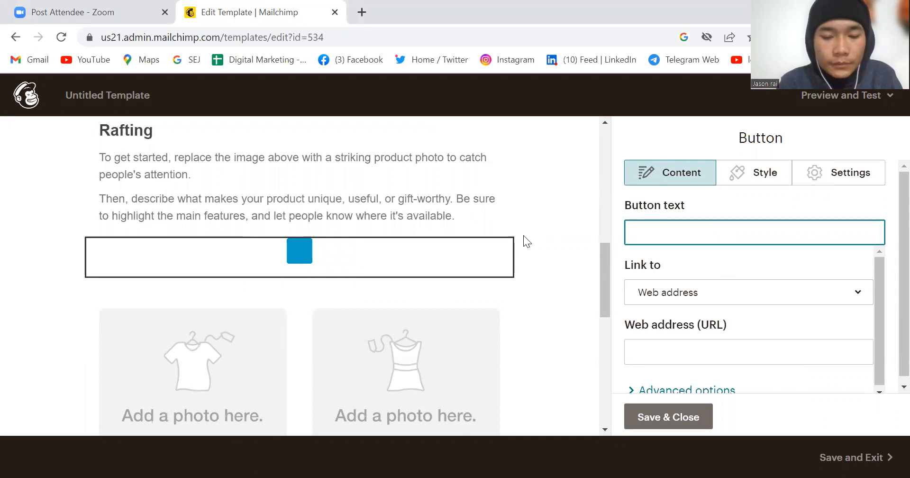
text(Book )
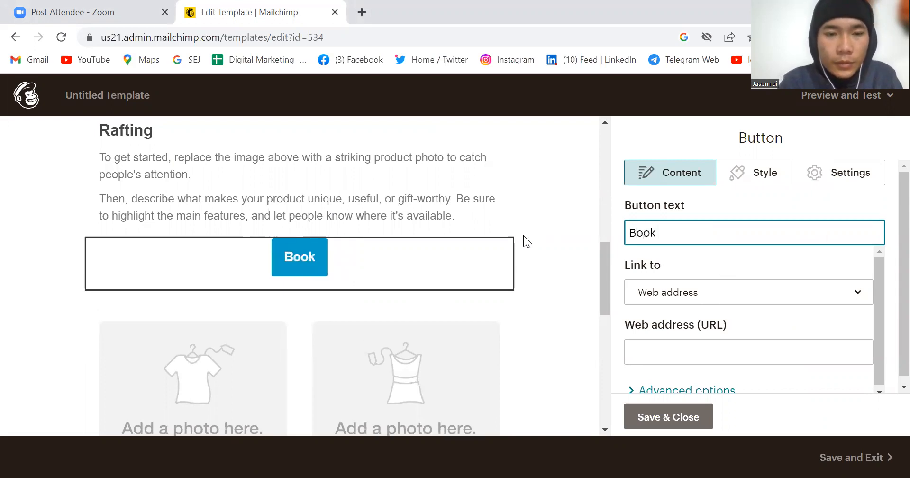
text(now)
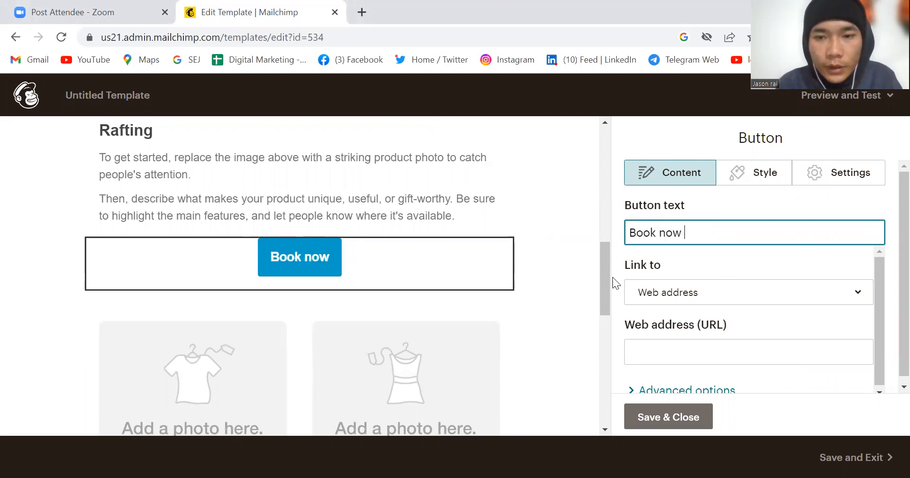
click(568, 271)
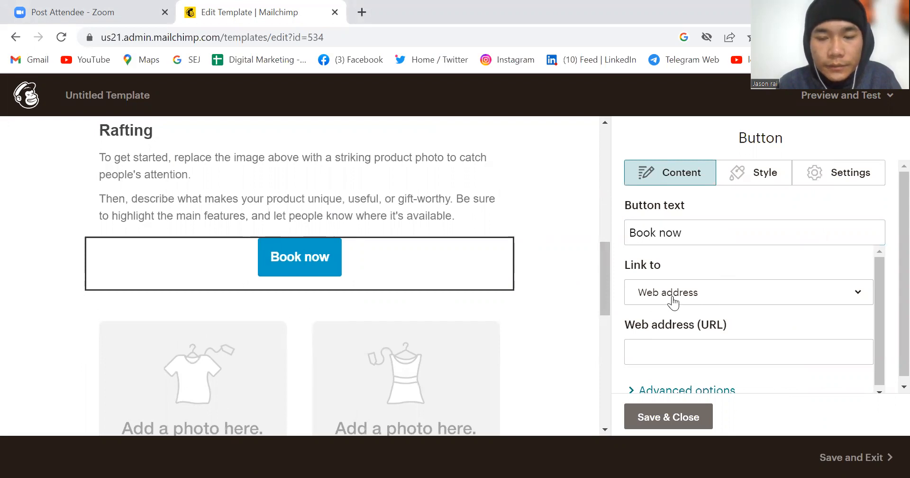
click(645, 413)
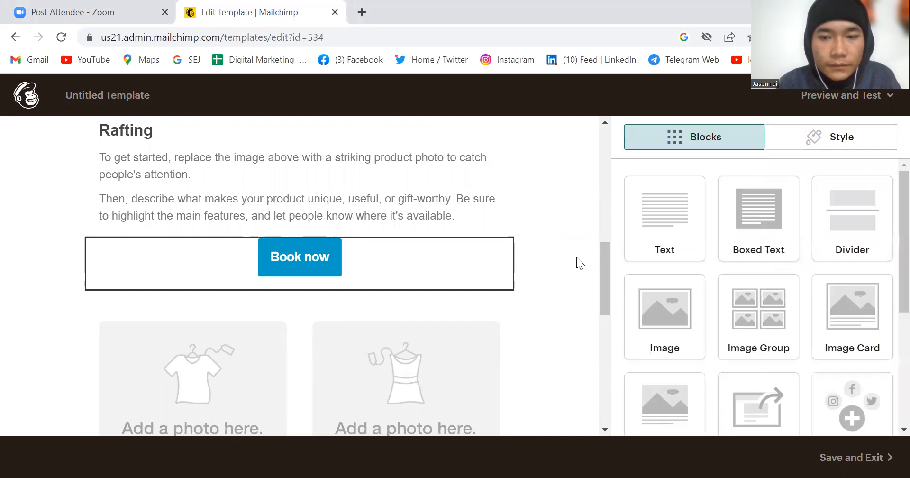
Step: Save and exit the edited template under the name "johnson"
scroll(576, 257, down, 3)
scroll(576, 256, up, 10)
scroll(576, 257, down, 15)
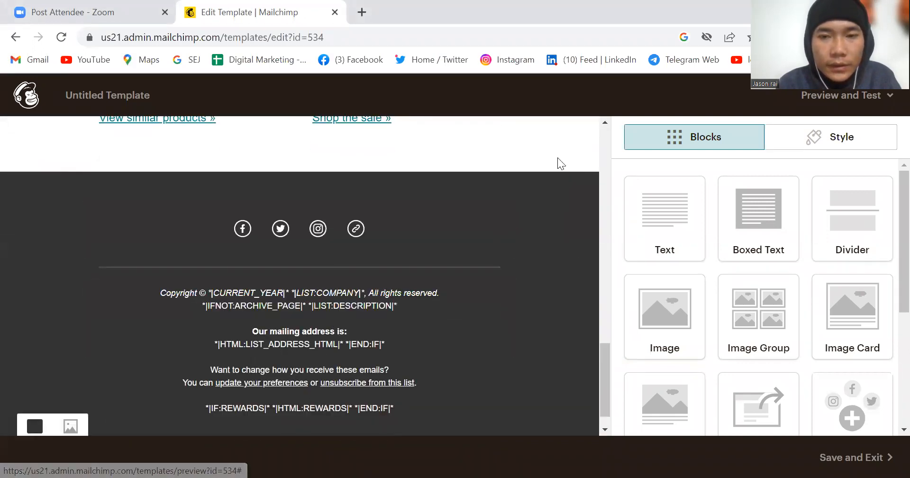
scroll(550, 148, up, 10)
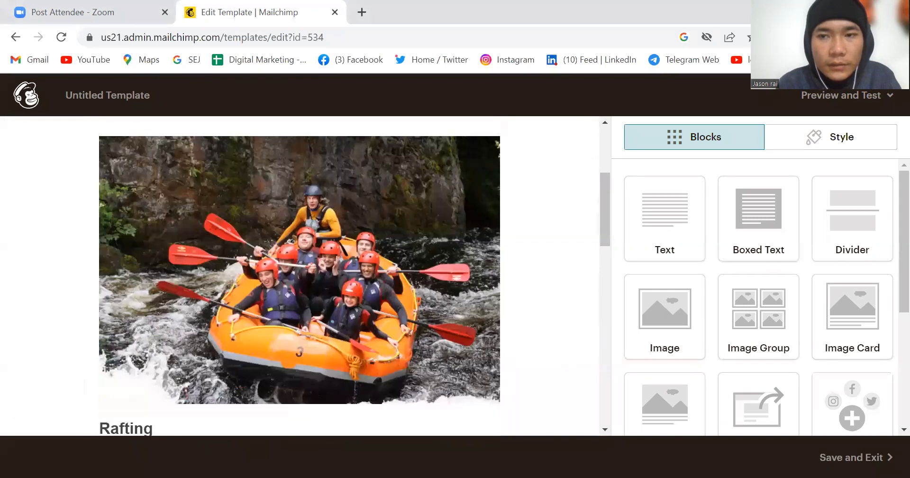
scroll(300, 275, up, 4)
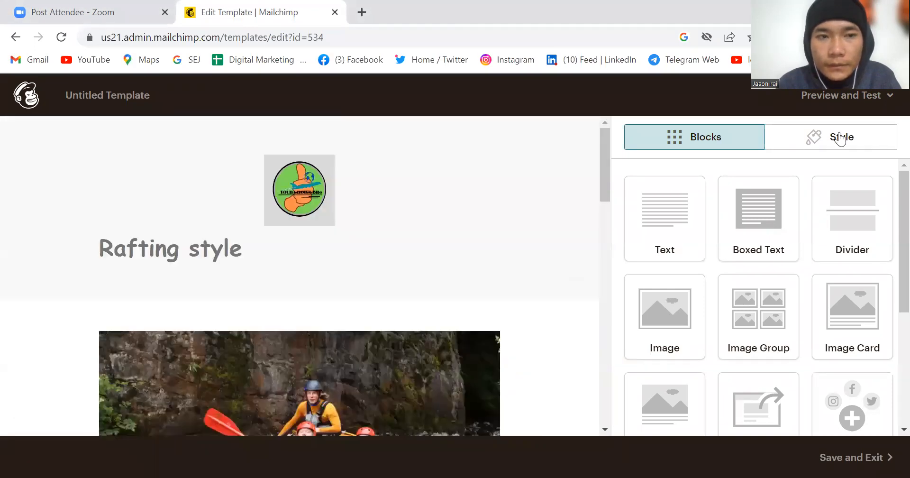
click(860, 94)
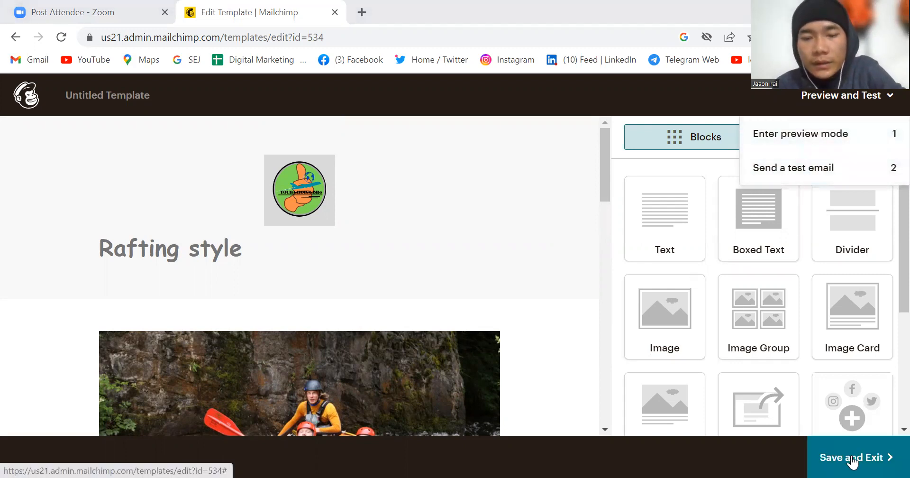
click(851, 460)
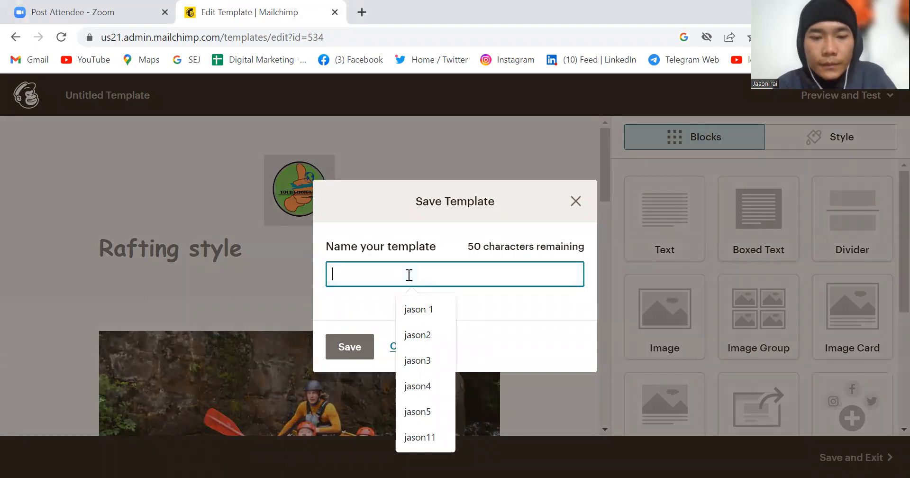
text(johnson)
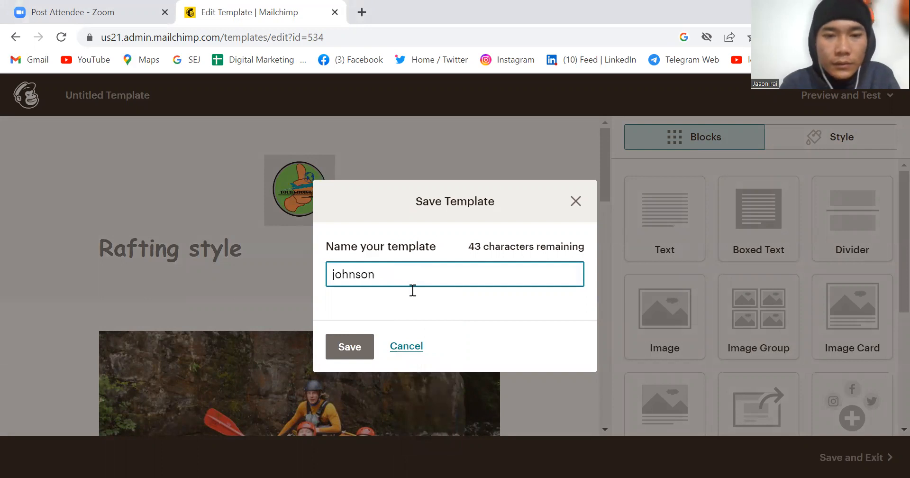
click(349, 346)
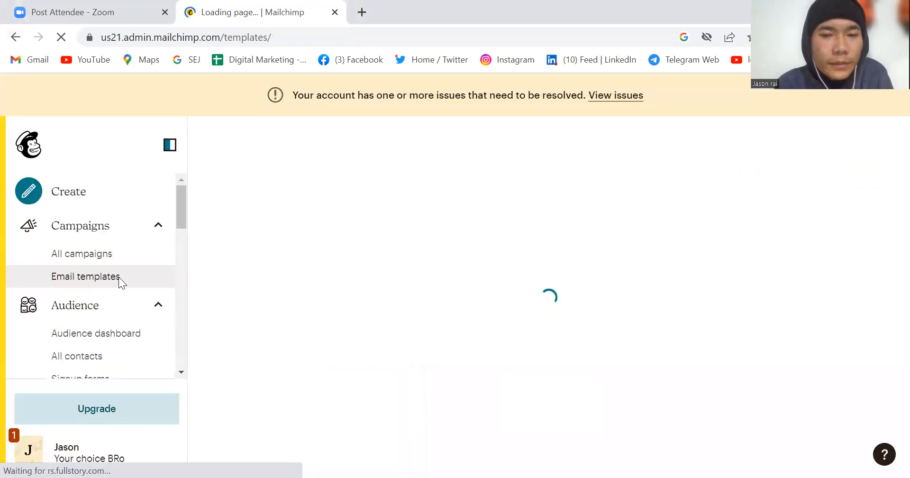
Step: Start creating another email template from the Template option of the Email creation choices
click(86, 278)
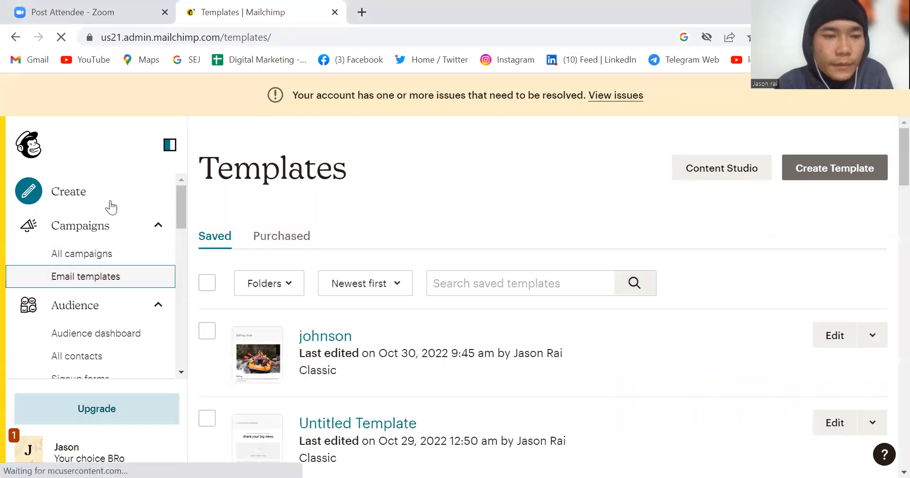
click(111, 204)
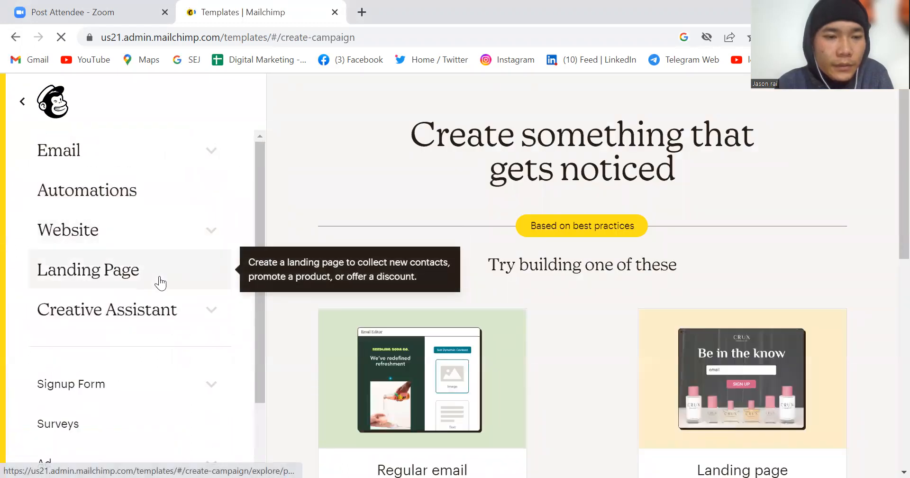
click(183, 149)
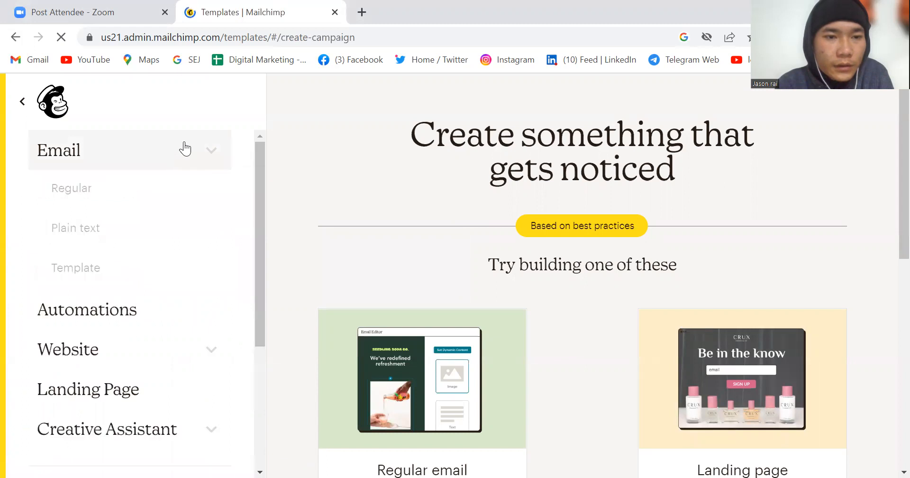
click(151, 277)
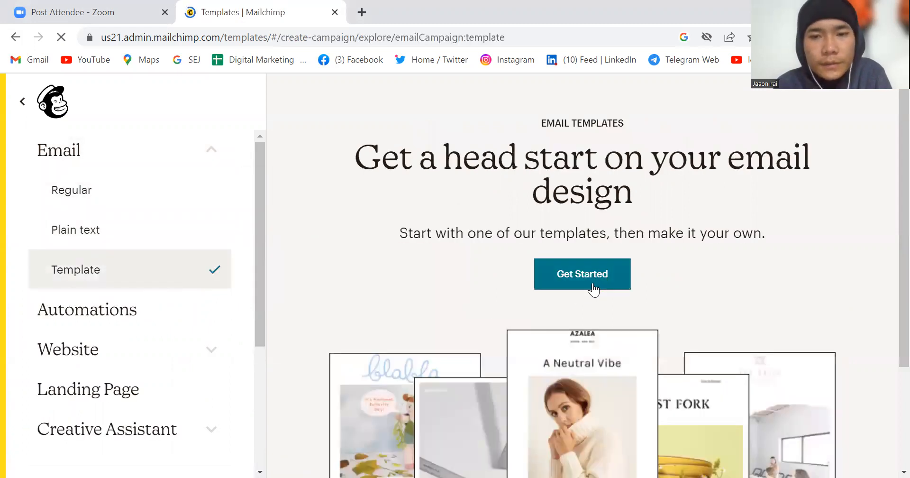
click(593, 287)
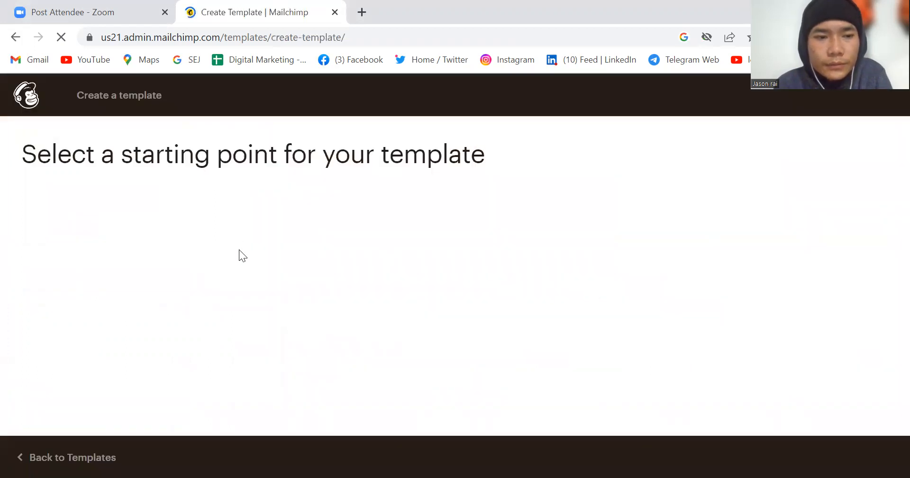
Step: Look over the featured starting layouts and the Code your own options for a new template
scroll(205, 398, down, 6)
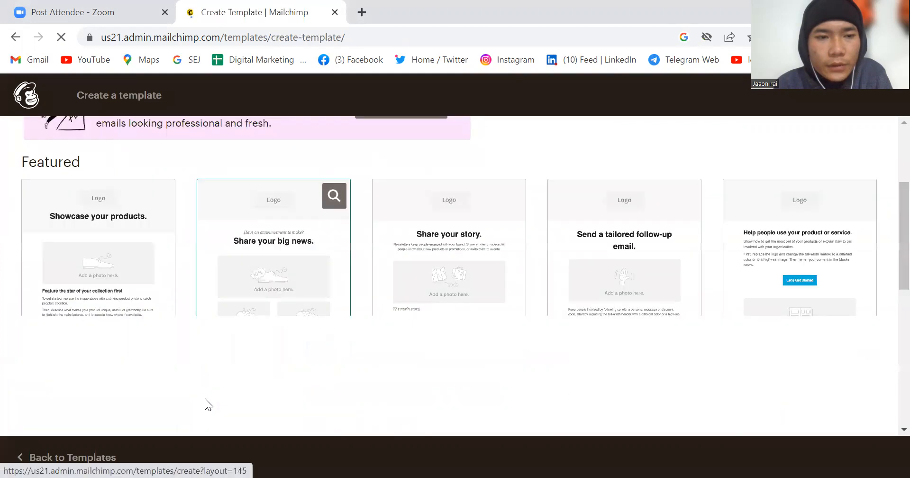
scroll(204, 398, up, 5)
scroll(205, 398, down, 3)
scroll(205, 398, up, 4)
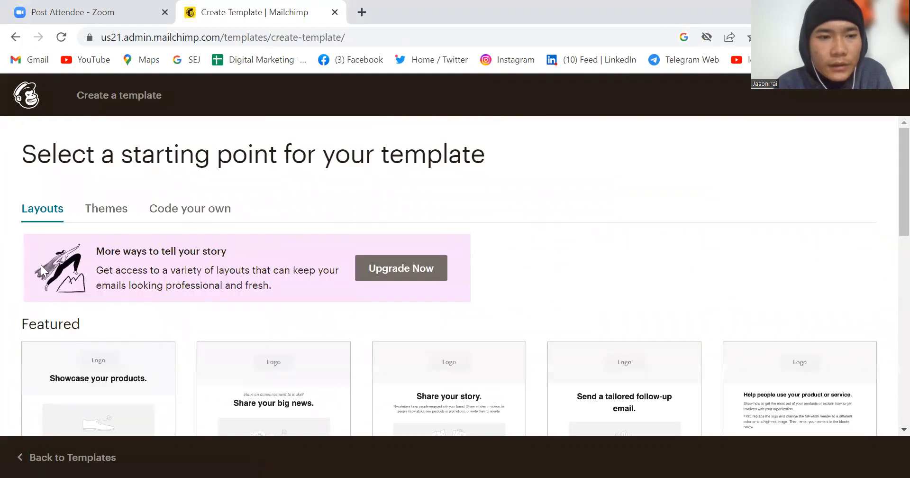
click(196, 212)
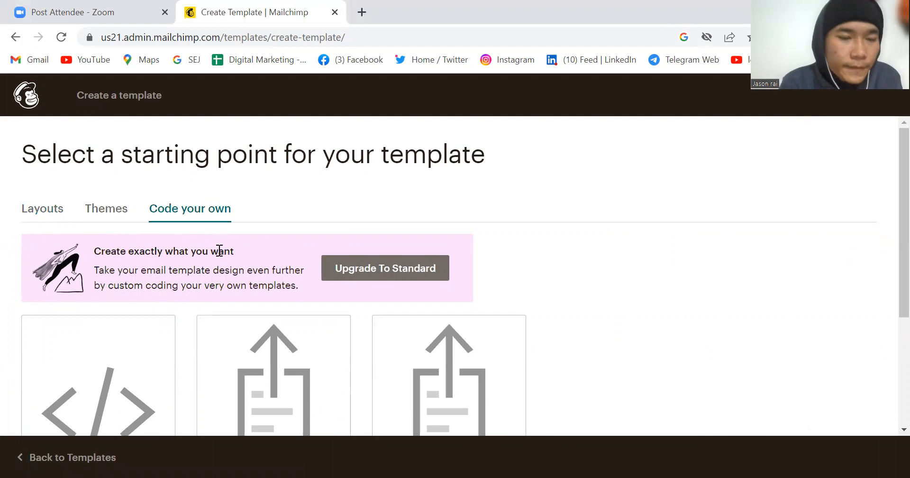
scroll(215, 382, down, 3)
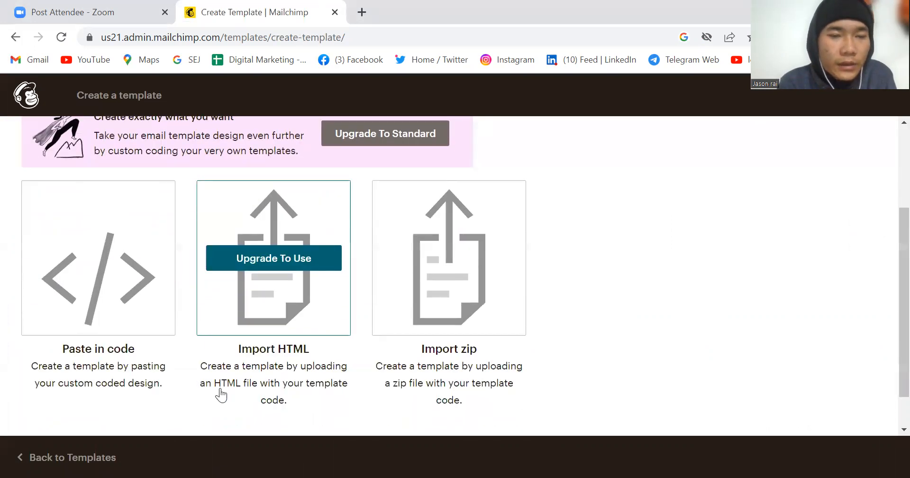
scroll(220, 392, up, 3)
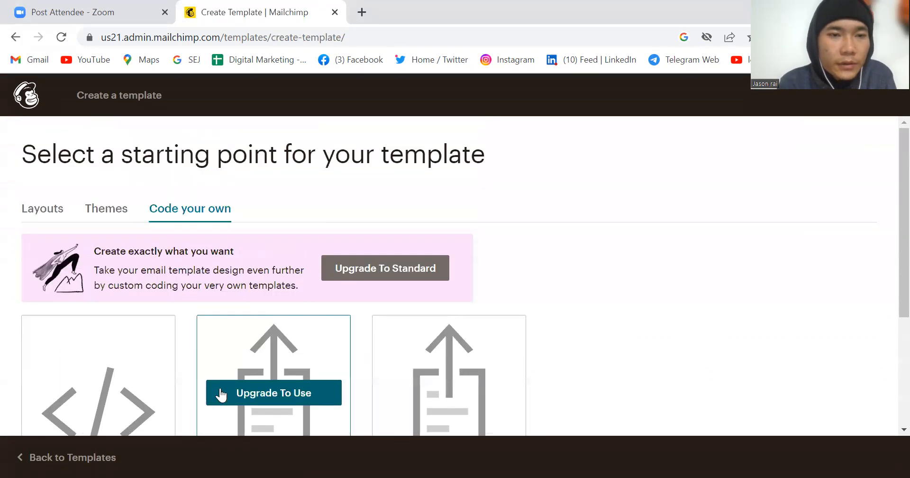
Step: Browse the template themes from the Featured group to the E-commerce group
click(118, 217)
scroll(253, 367, down, 4)
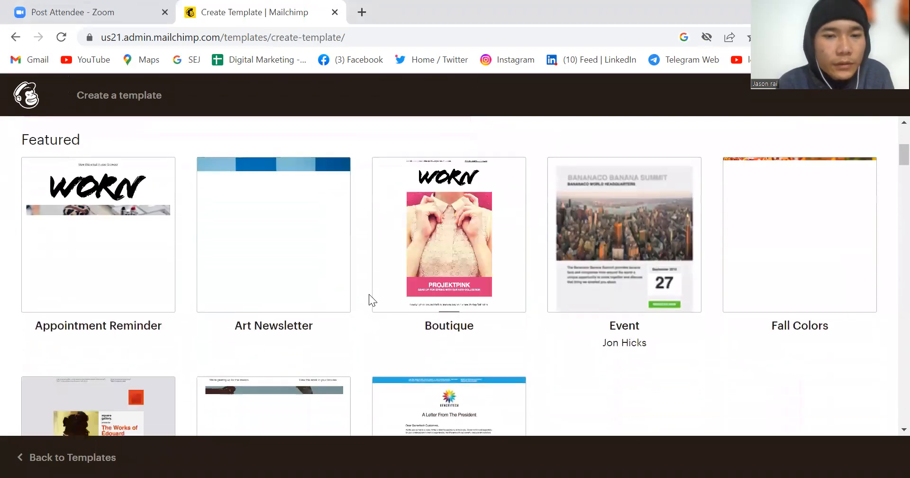
mouse_move(463, 258)
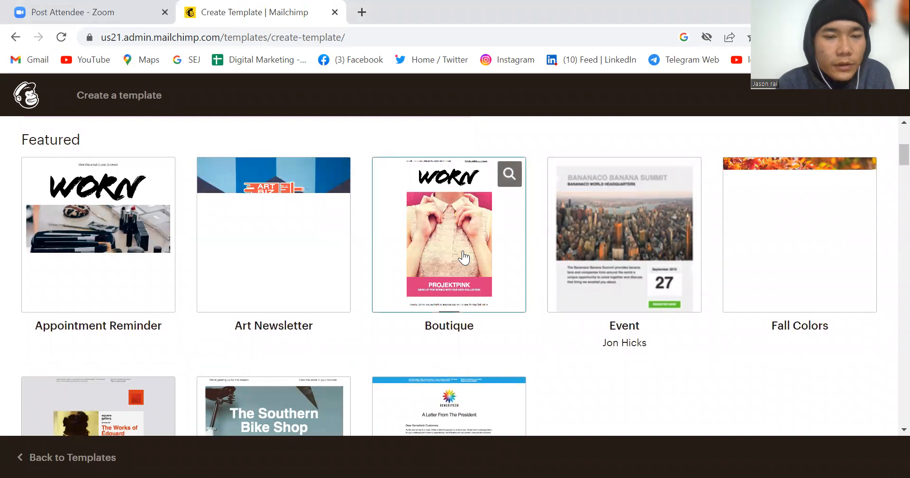
scroll(484, 314, down, 2)
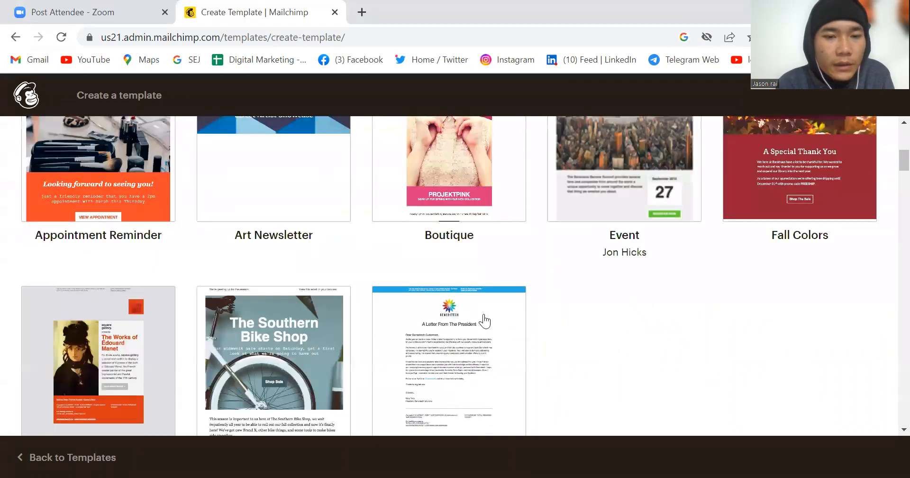
scroll(484, 321, down, 1)
mouse_move(282, 304)
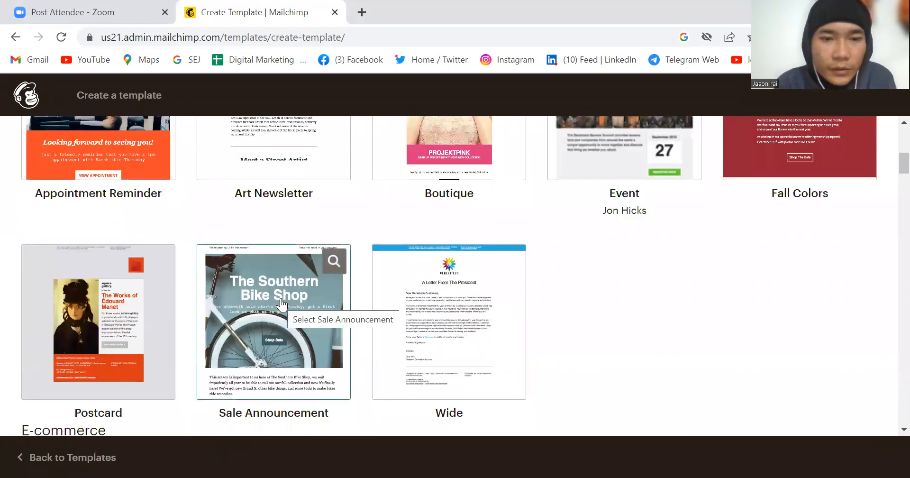
scroll(286, 316, down, 8)
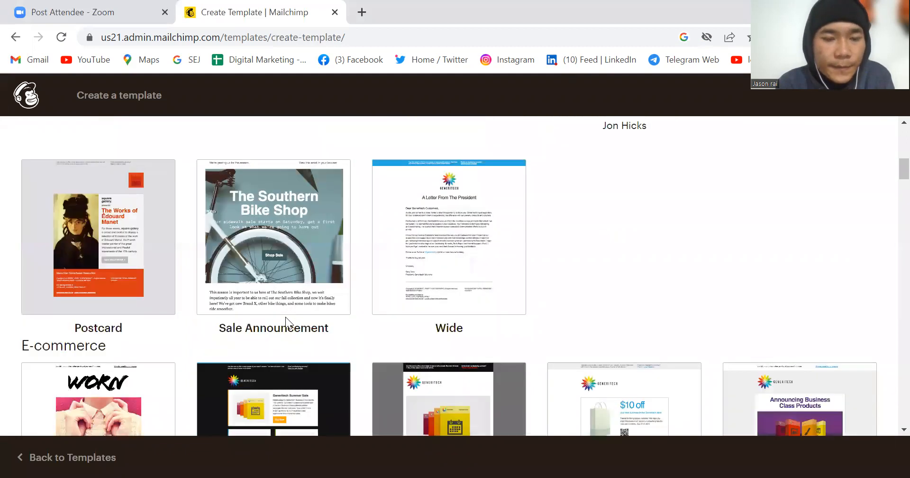
Step: Look through the E-commerce template themes and return to the Featured group
scroll(286, 323, down, 3)
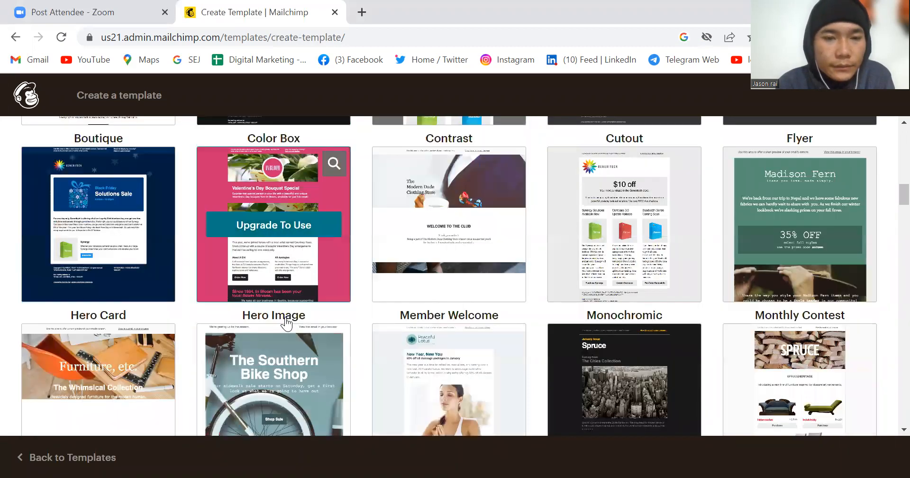
scroll(286, 322, up, 1)
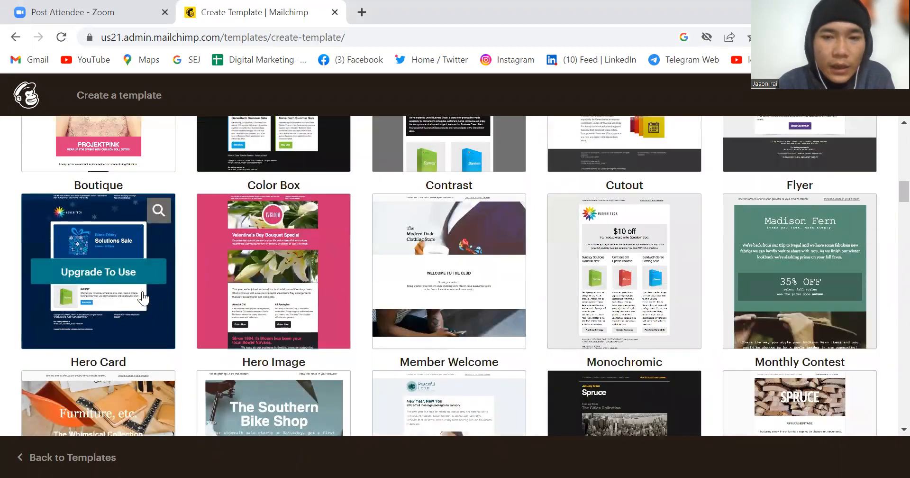
scroll(143, 297, up, 6)
scroll(143, 297, down, 3)
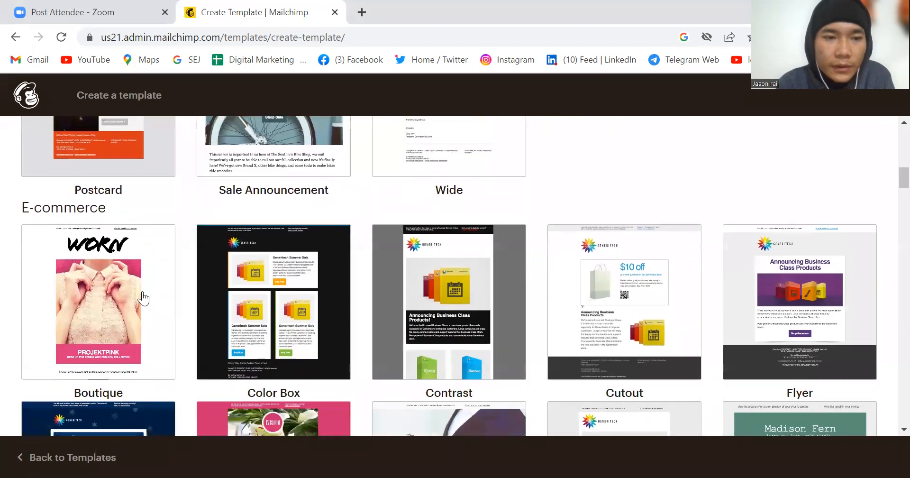
scroll(114, 388, down, 4)
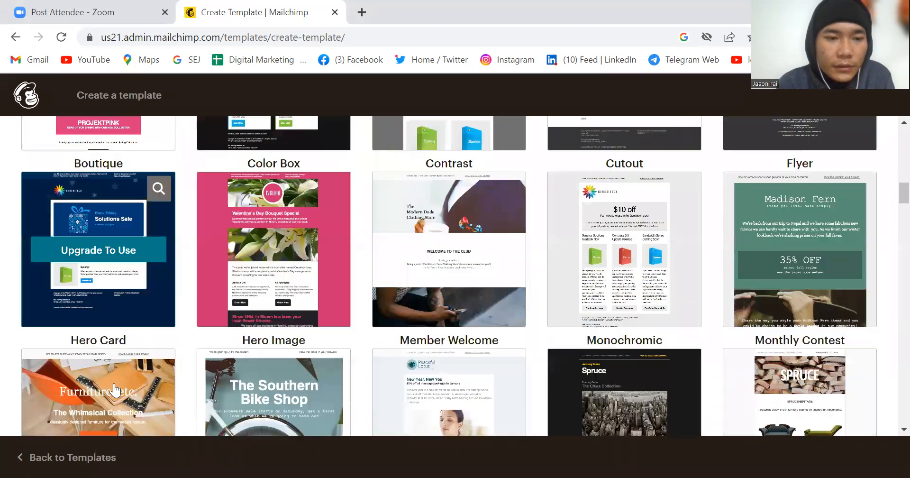
scroll(111, 346, up, 2)
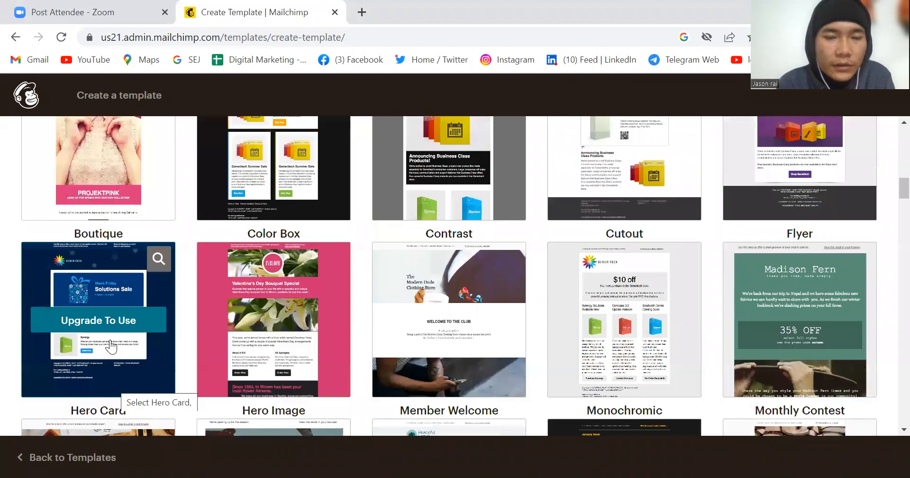
mouse_move(263, 338)
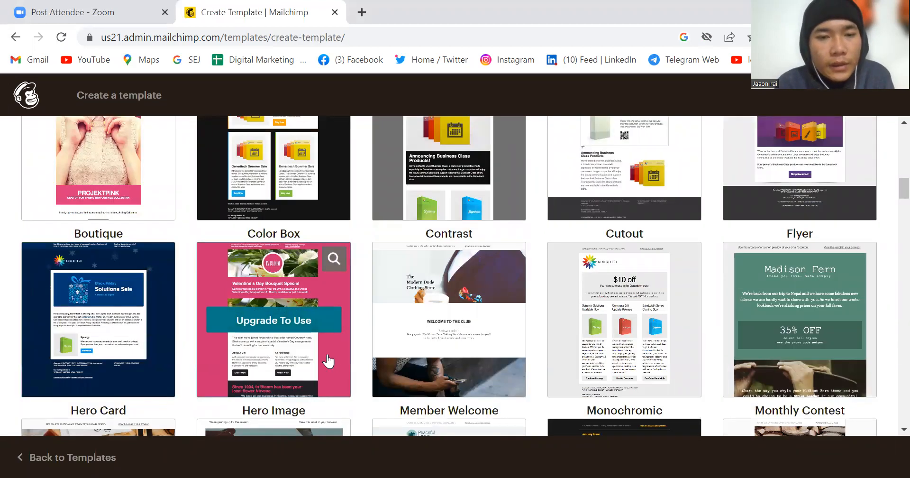
scroll(475, 323, up, 1)
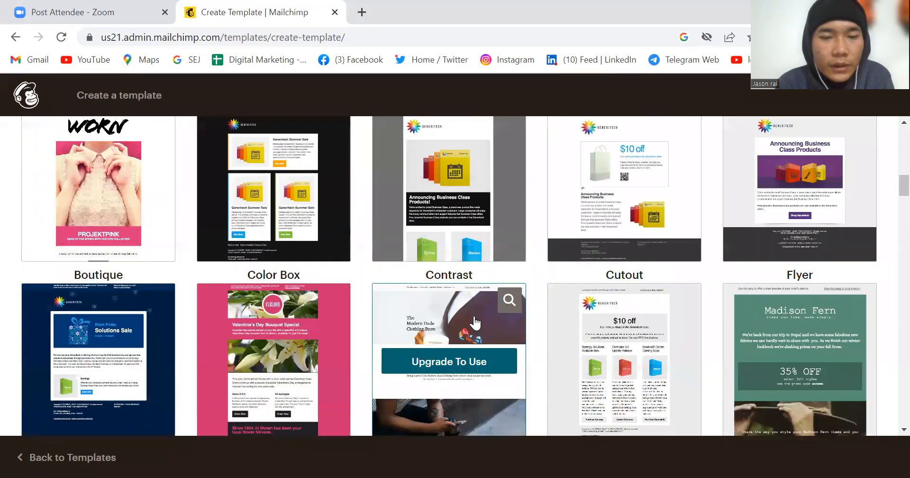
scroll(475, 322, up, 2)
scroll(460, 264, up, 5)
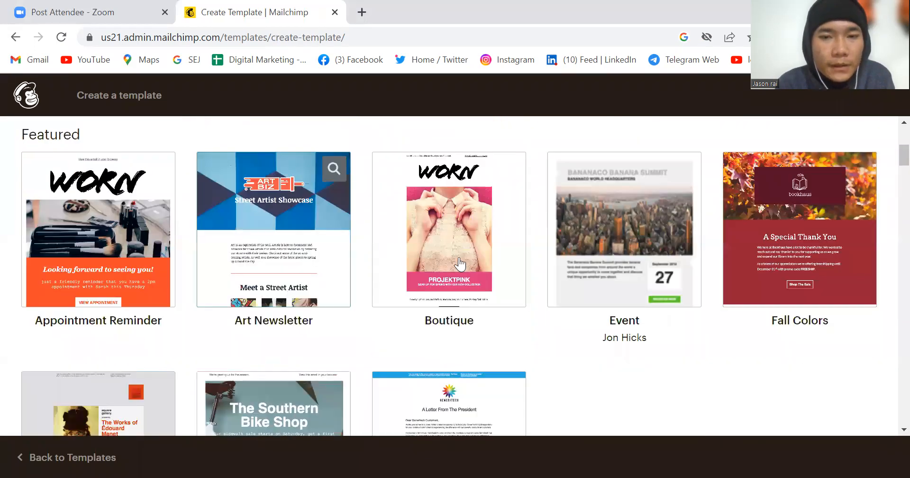
Step: Create a template from the Featured group's Boutique theme, then save and exit it under the name "jason 17"
click(460, 264)
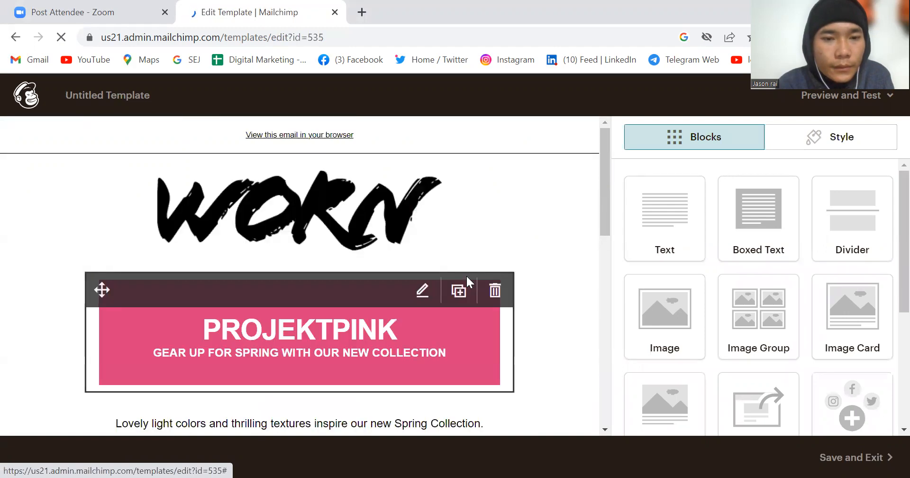
scroll(466, 276, down, 3)
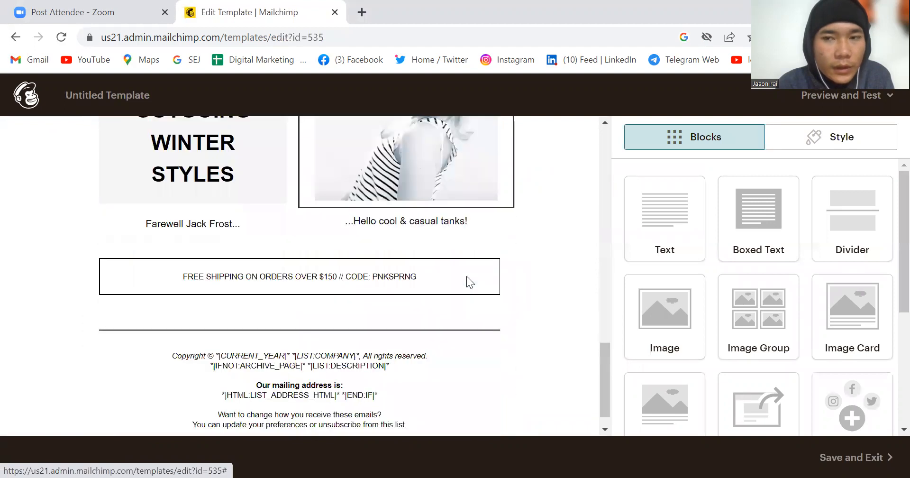
click(829, 453)
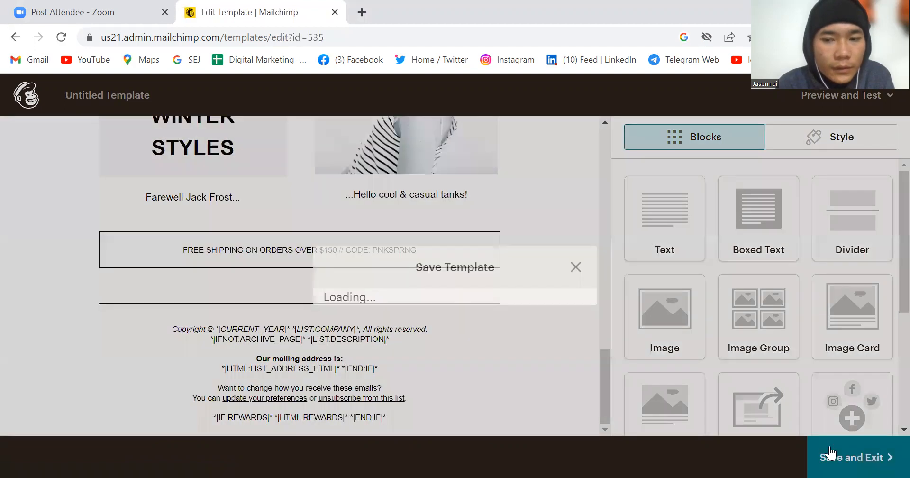
click(410, 279)
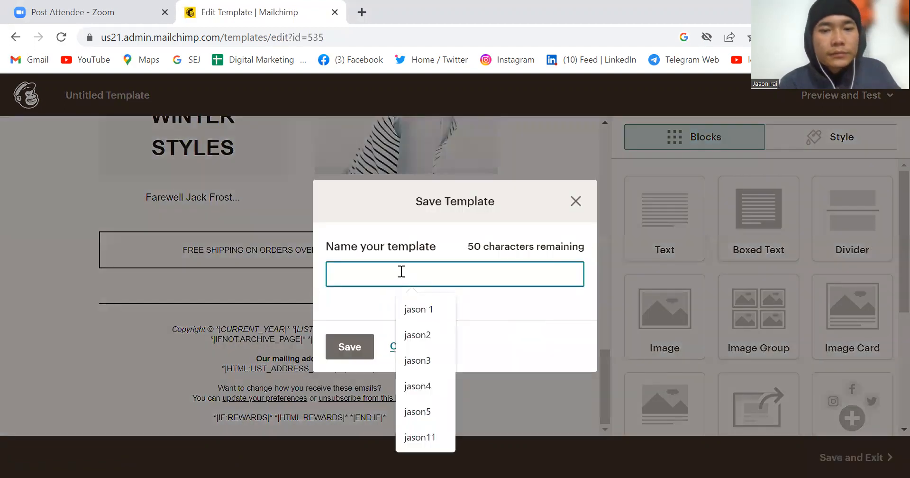
text(jason 1)
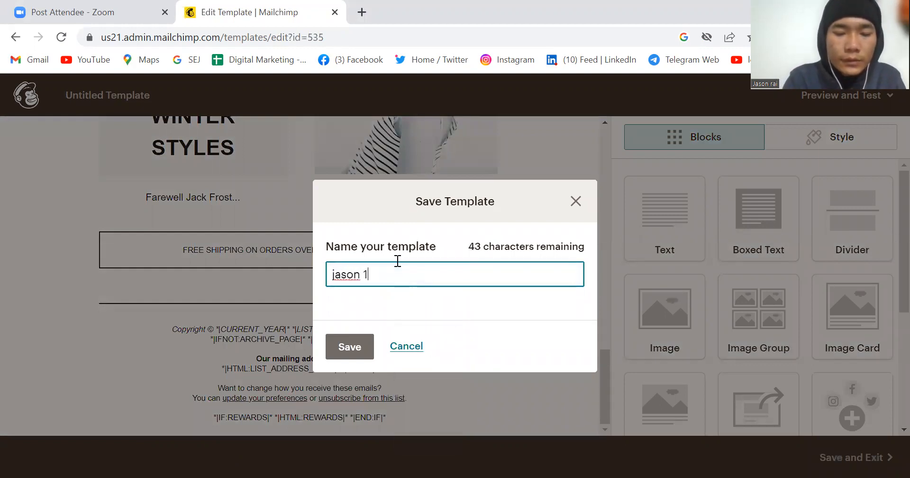
text(7)
click(348, 351)
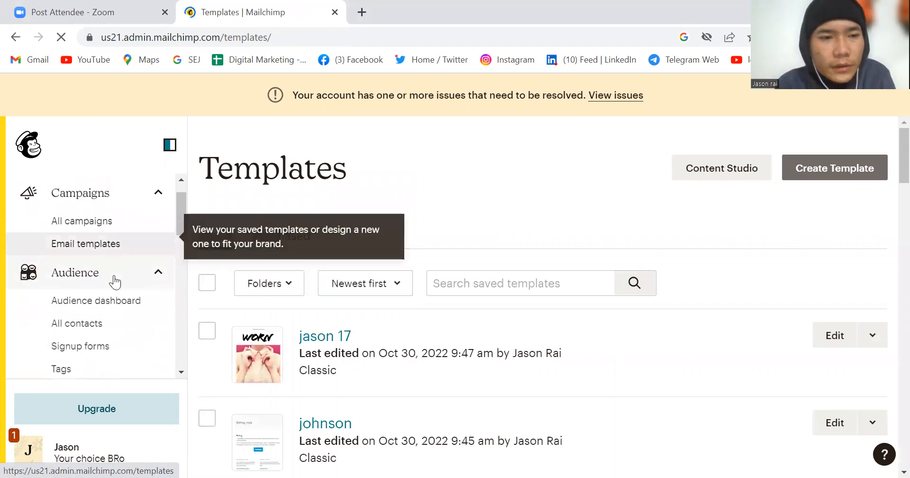
Step: Show all contacts of the audience and start importing contacts
click(114, 352)
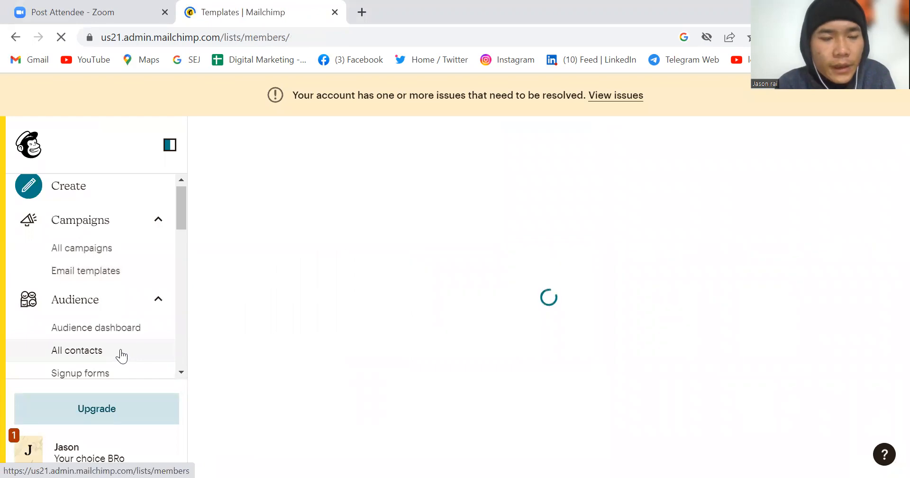
scroll(122, 355, down, 1)
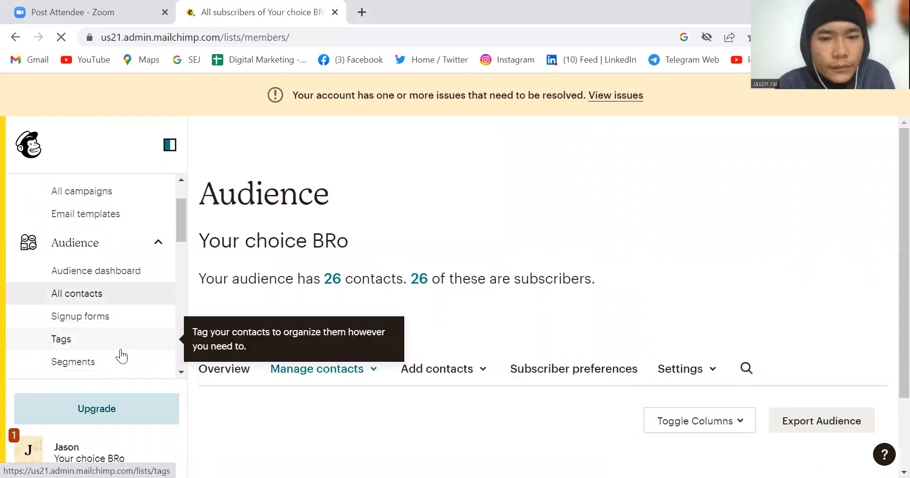
scroll(434, 350, down, 1)
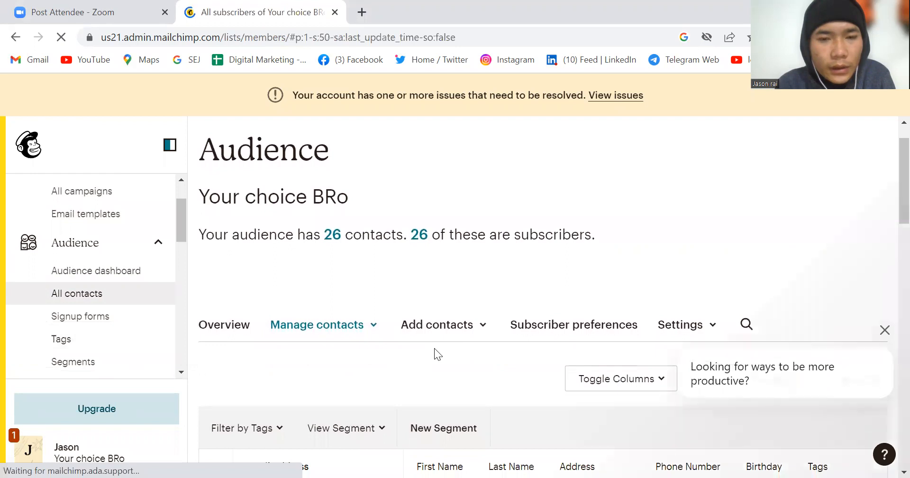
scroll(434, 348, down, 1)
click(468, 308)
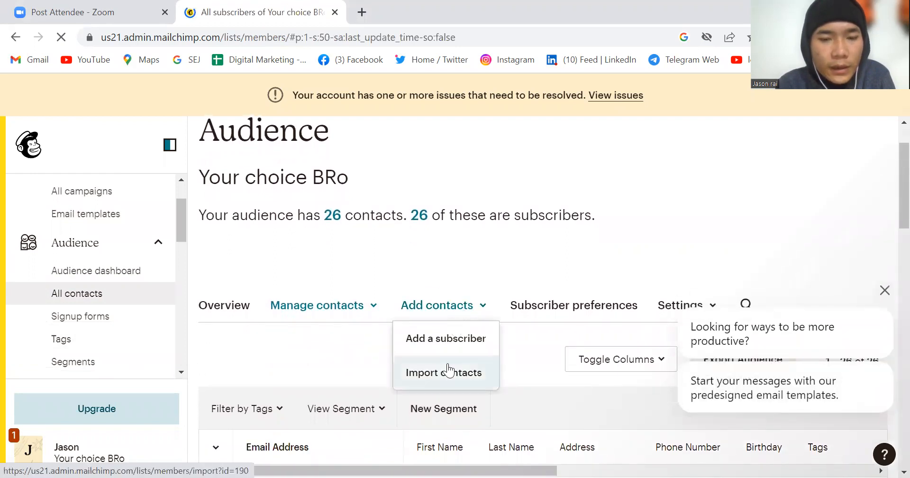
Step: Choose Copy and paste as the contact import method and continue to the field for pasting contact information
scroll(448, 362, down, 5)
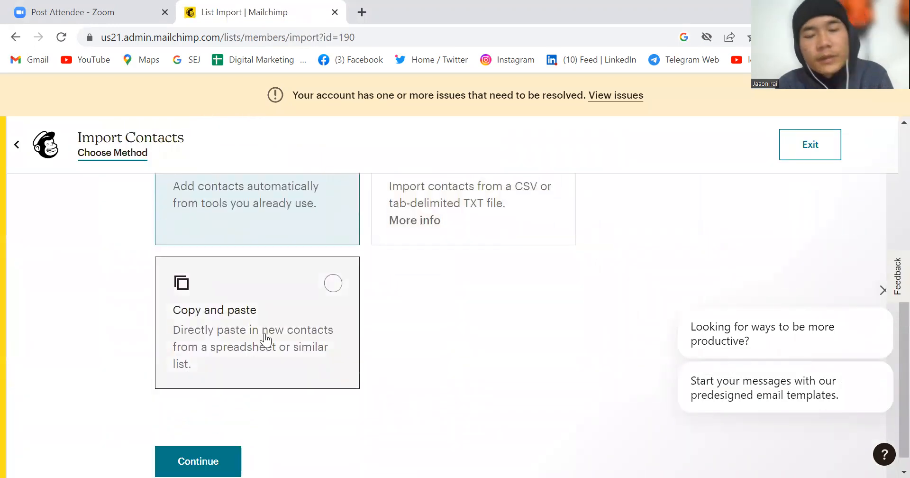
scroll(265, 337, up, 3)
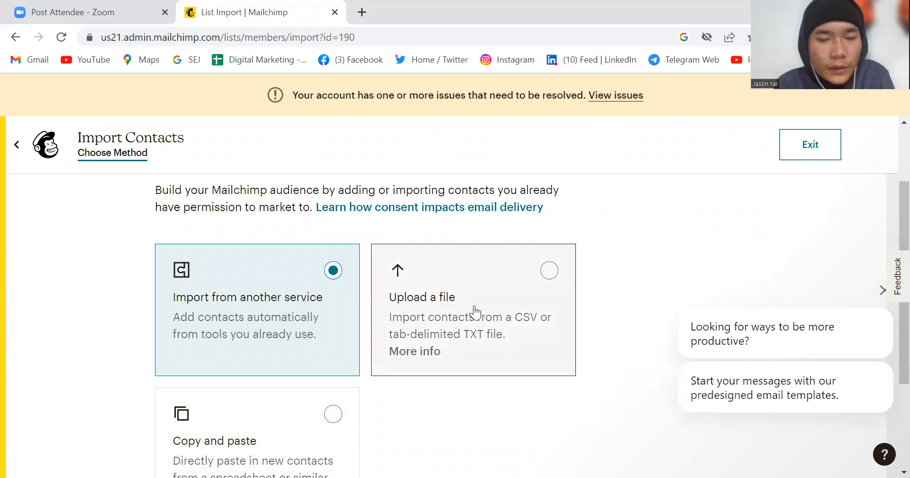
scroll(333, 376, down, 3)
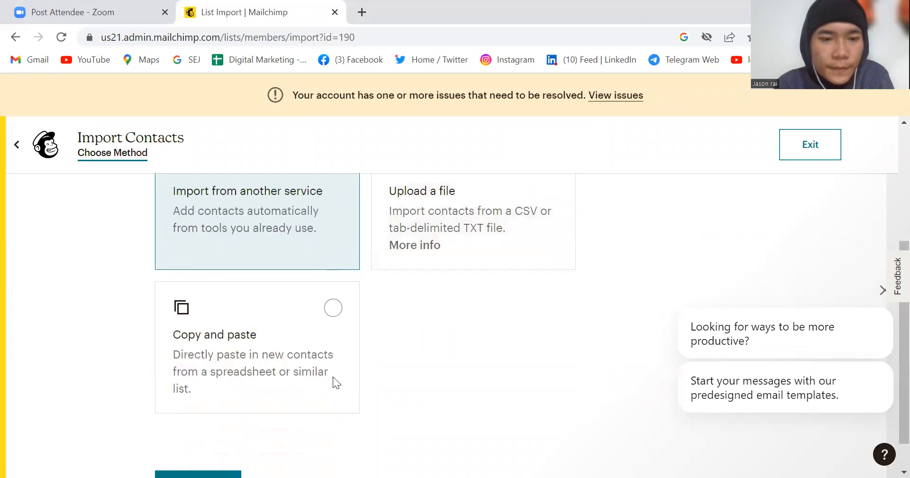
click(264, 331)
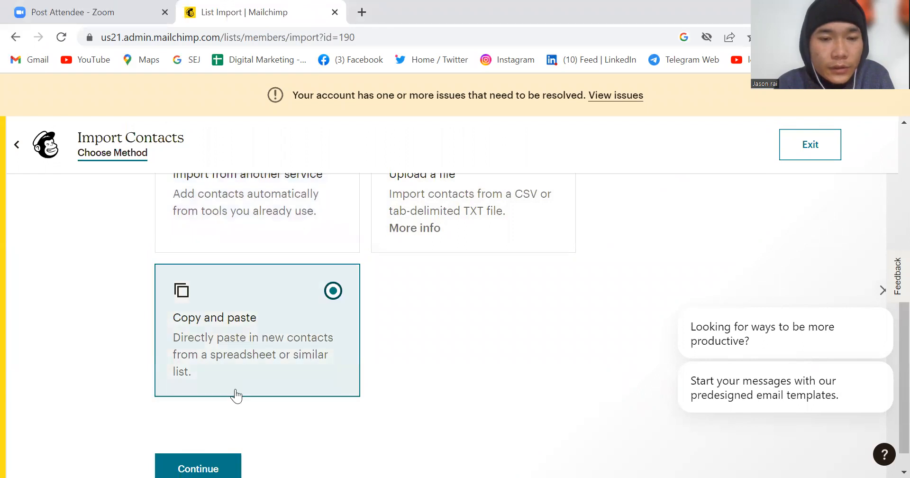
click(221, 462)
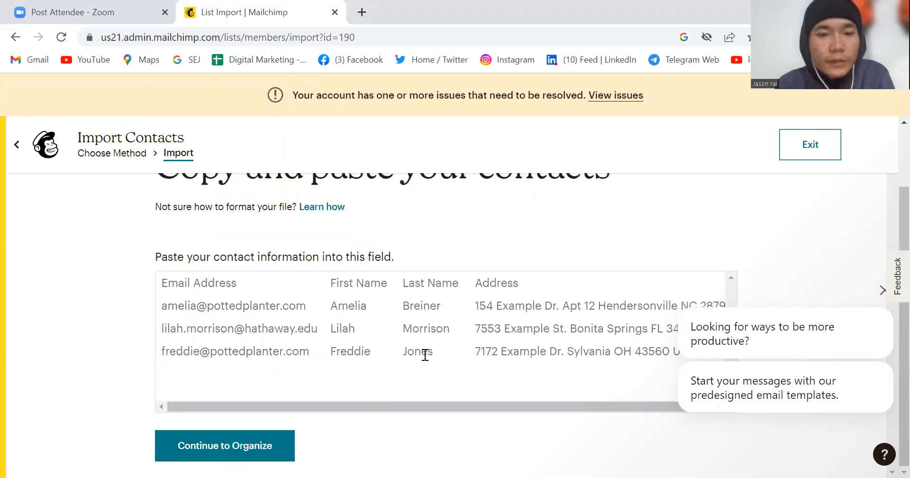
scroll(425, 354, up, 2)
scroll(425, 355, down, 2)
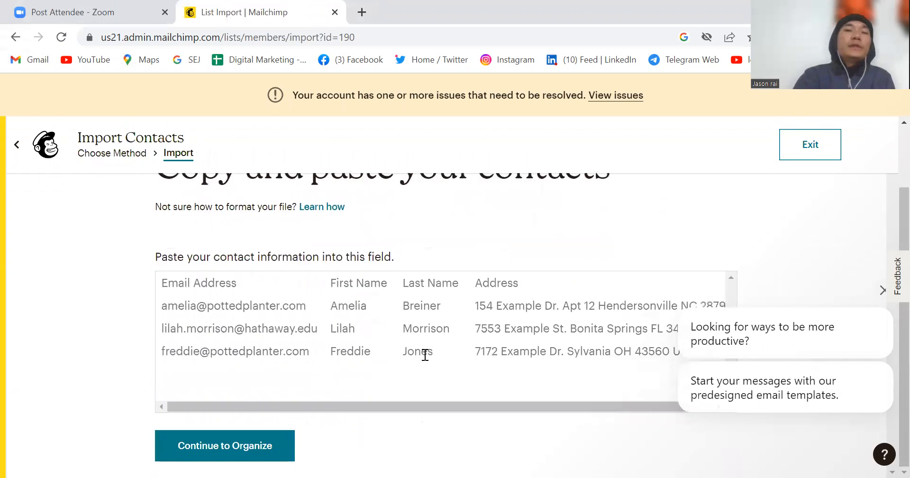
Step: Switch to Telegram Web in a new tab and open the Saturday incoming-call chat that holds a contact's email address
right_click(677, 55)
click(696, 69)
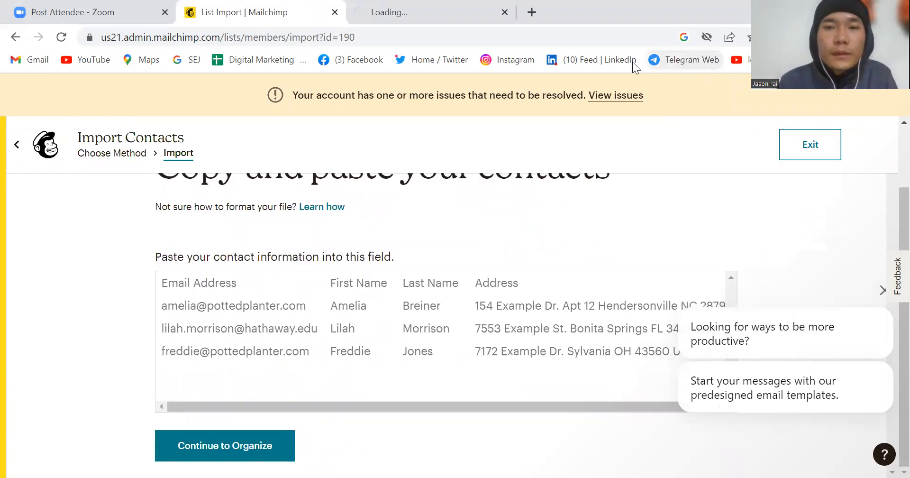
click(397, 22)
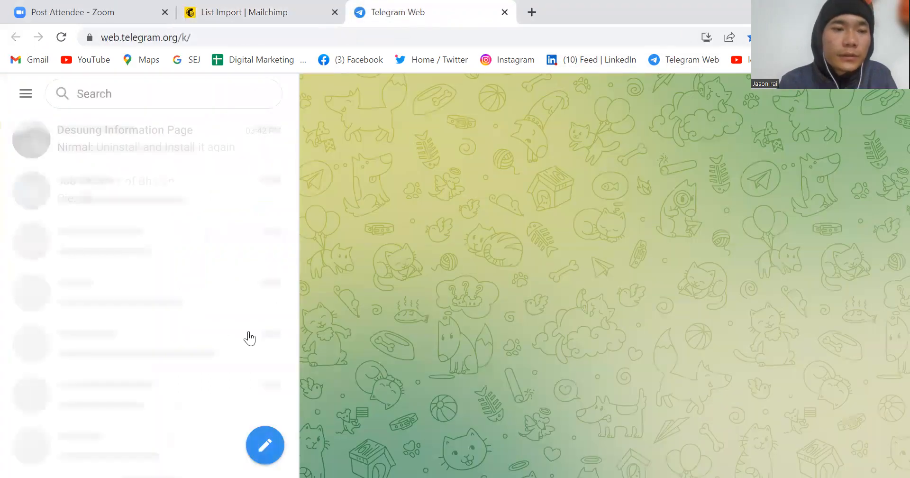
scroll(244, 313, up, 1)
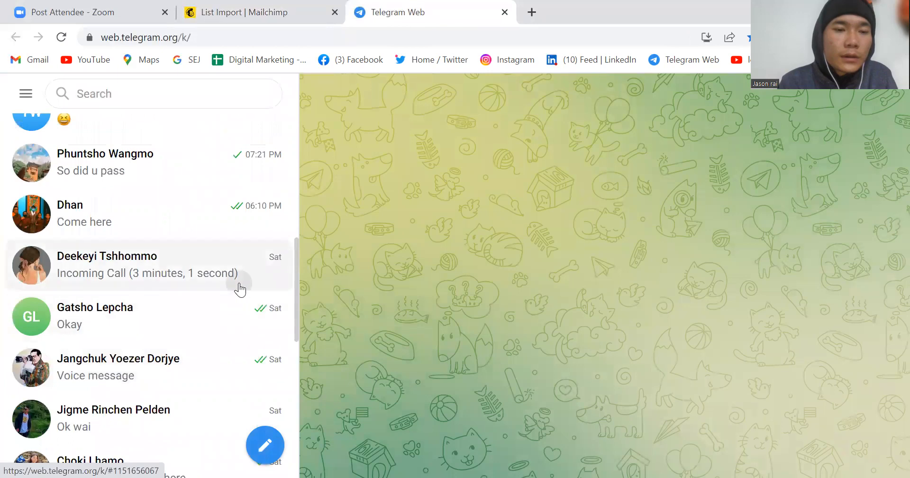
click(239, 285)
Step: Find the October 26 message in the chat, copy the contact's email address from it and return to Mailchimp's contact import page
scroll(464, 284, up, 10)
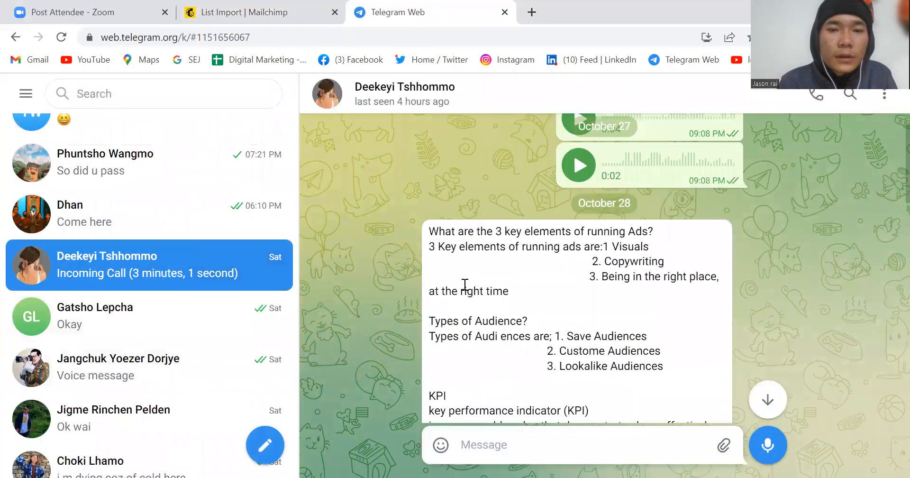
scroll(464, 284, up, 5)
scroll(464, 286, up, 10)
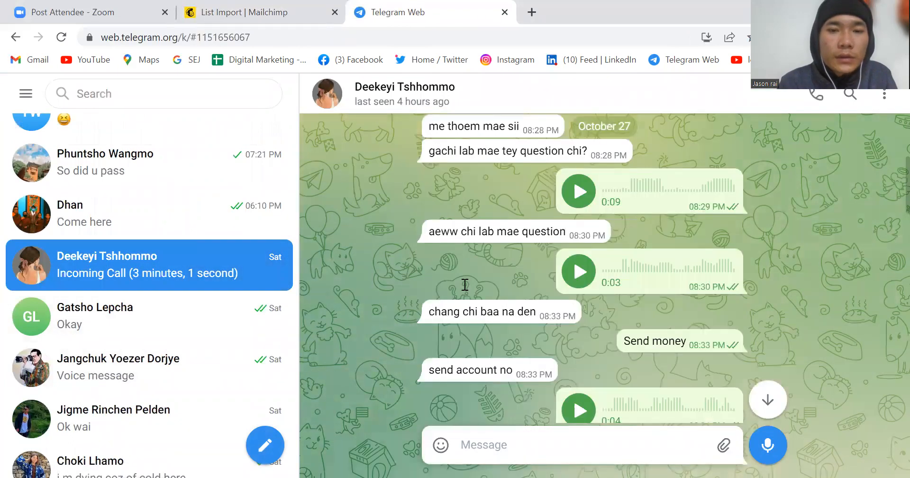
scroll(464, 286, up, 10)
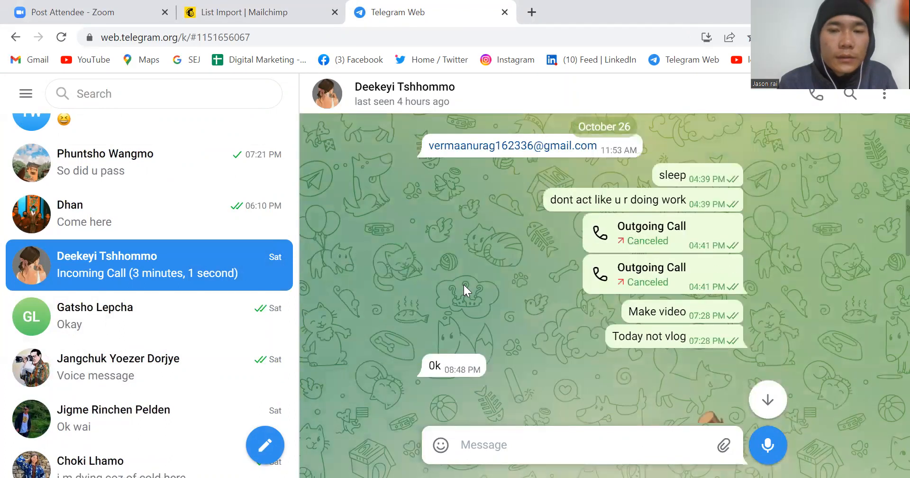
scroll(464, 290, down, 1)
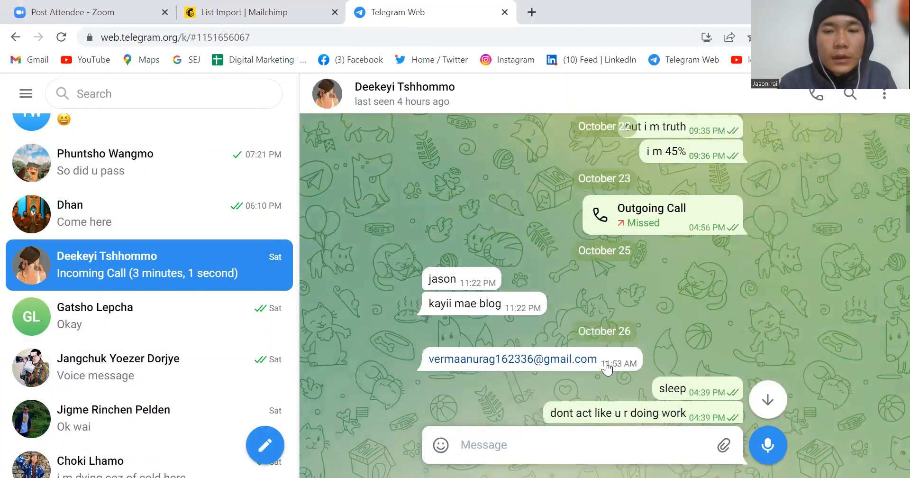
mouse_move(599, 356)
drag(599, 355, 425, 346)
click(398, 344)
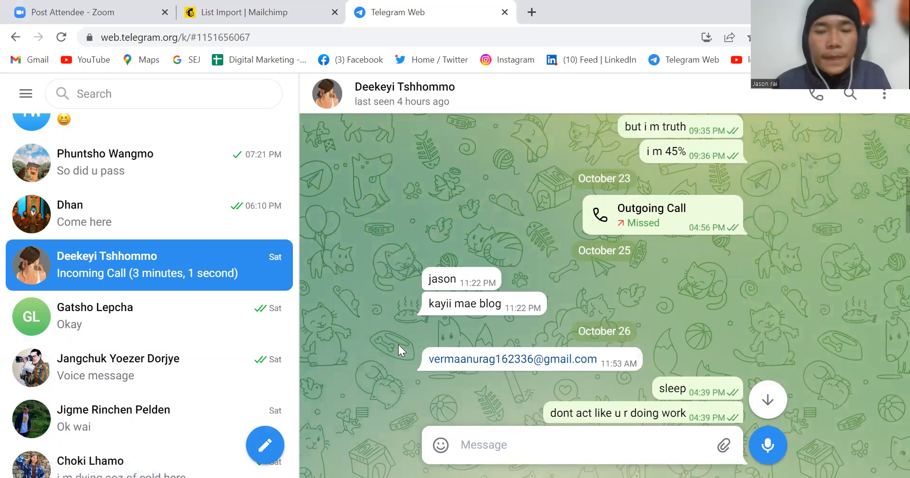
double_click(426, 358)
click(372, 293)
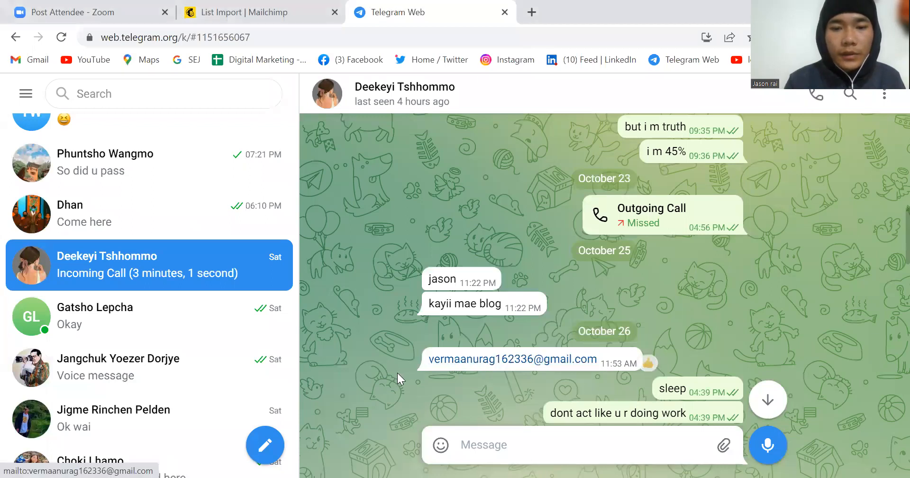
triple_click(426, 360)
key(ctrl+c)
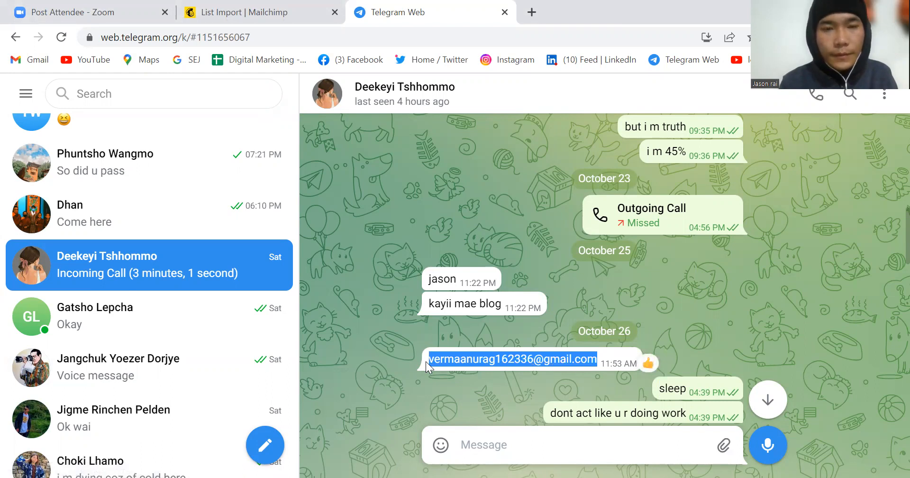
key(ctrl+shift+Tab)
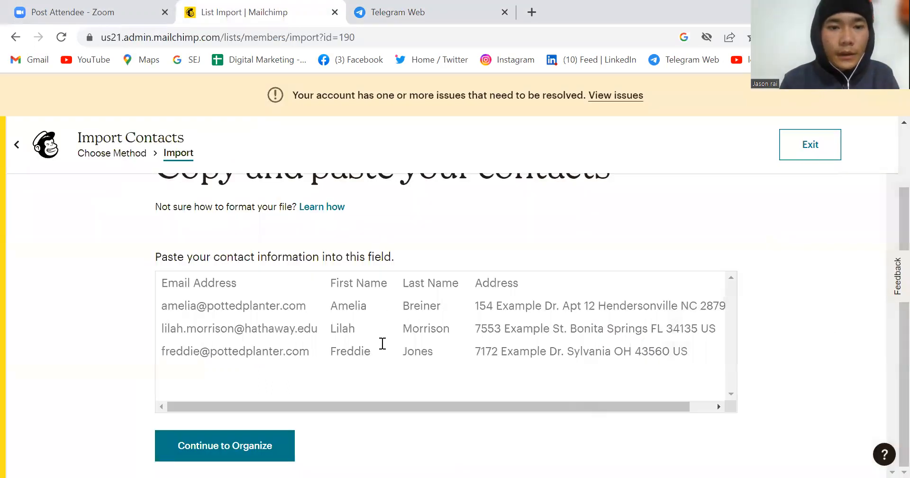
Step: Paste the contact's email address into the contact information field and continue through organizing to the tagging stage
click(218, 290)
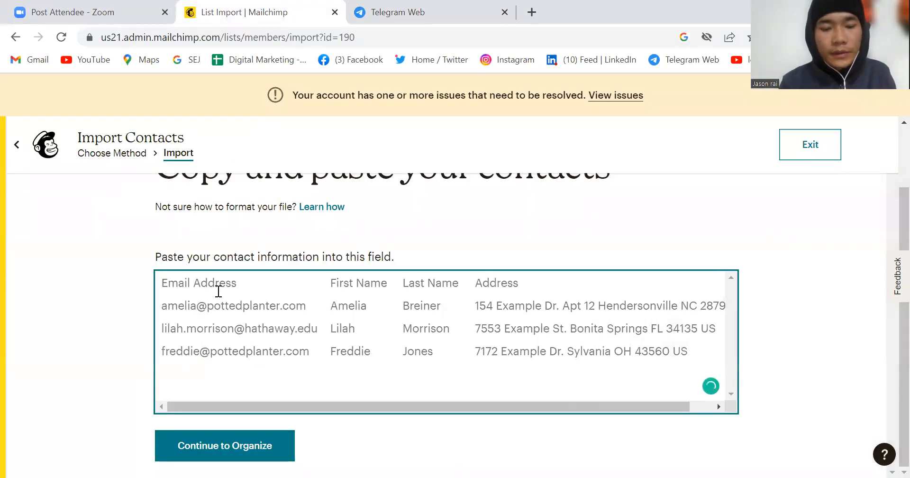
key(ctrl+v)
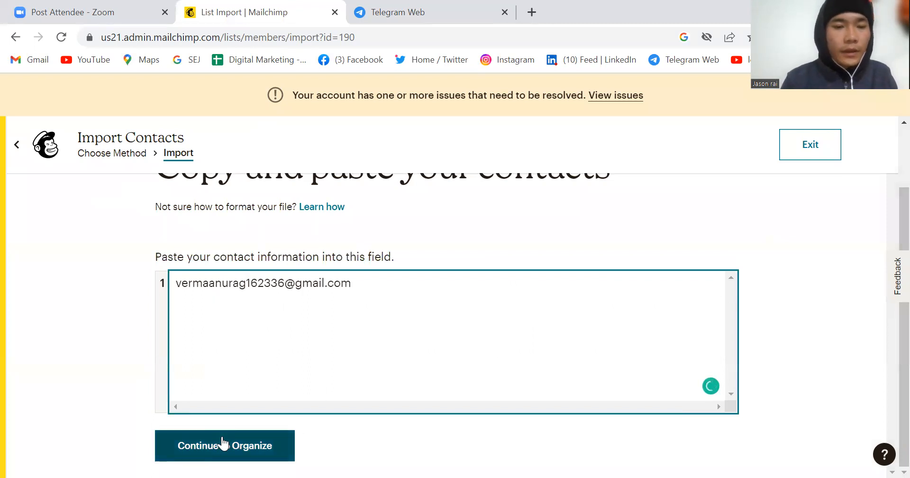
click(223, 443)
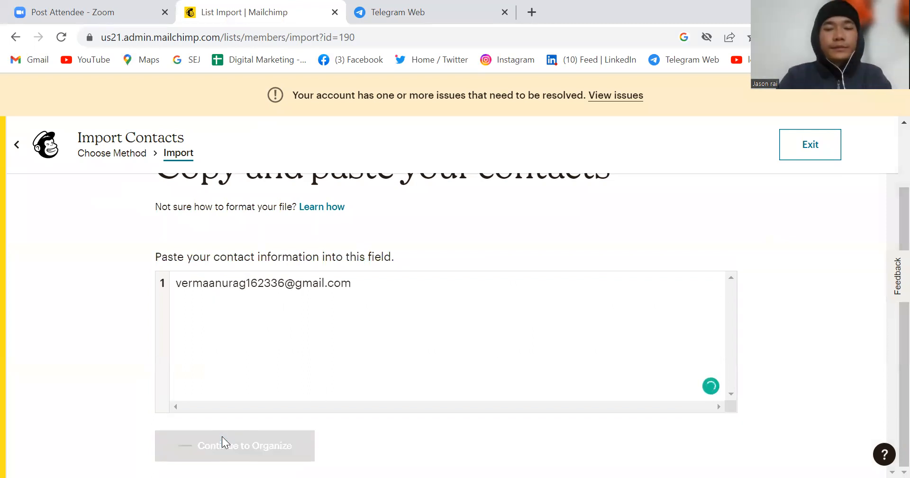
scroll(317, 258, up, 1)
scroll(318, 258, down, 1)
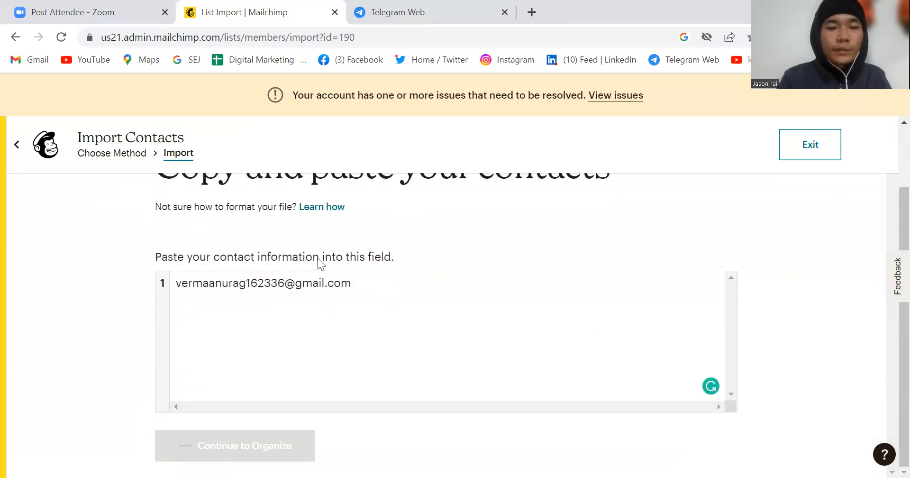
click(232, 456)
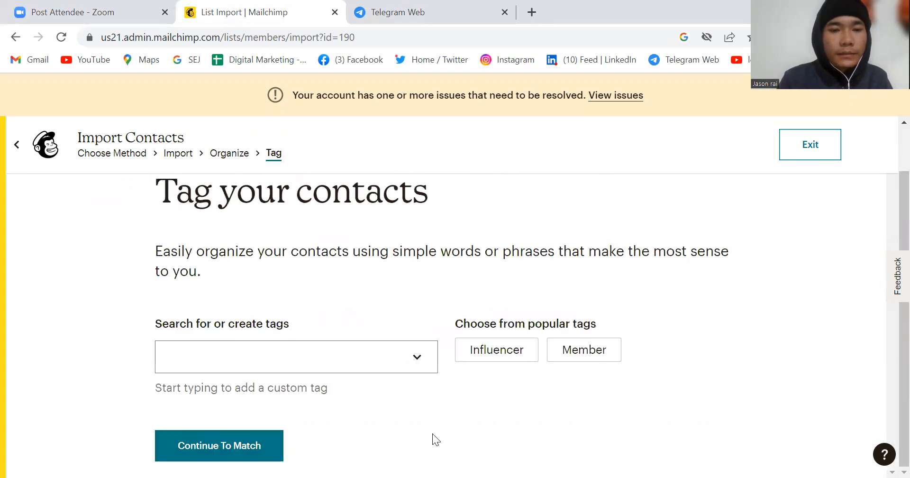
Step: Tag the imported contact as Staff and continue to matching the column labels
click(278, 354)
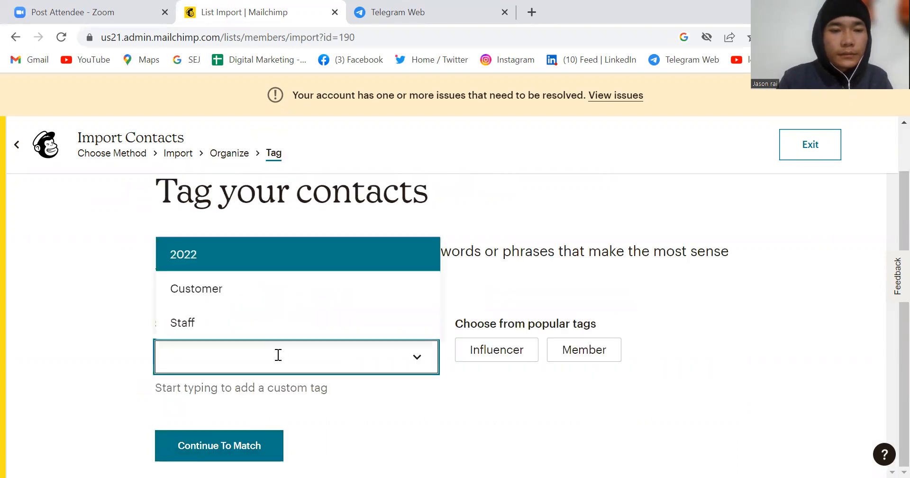
click(220, 323)
click(229, 461)
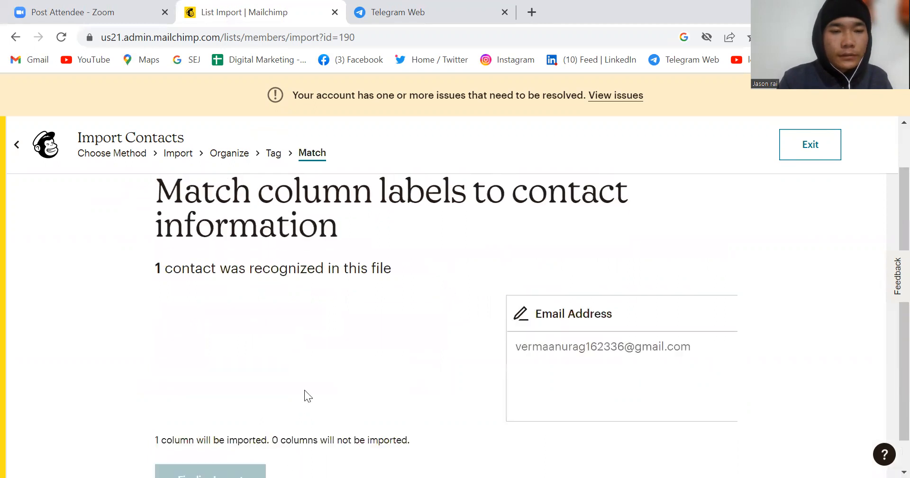
Step: Finalize the column matching, complete the import into the "Your choice BRo" audience and view its contacts
scroll(284, 403, down, 1)
click(240, 449)
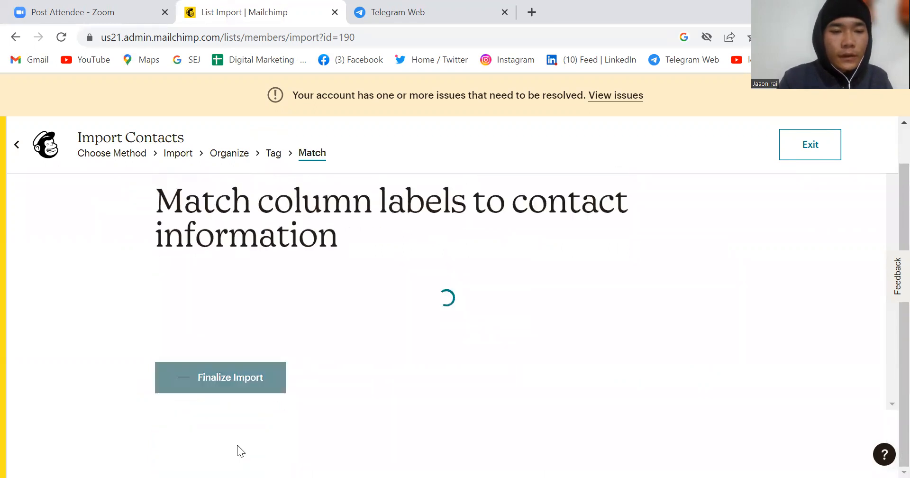
scroll(365, 413, down, 1)
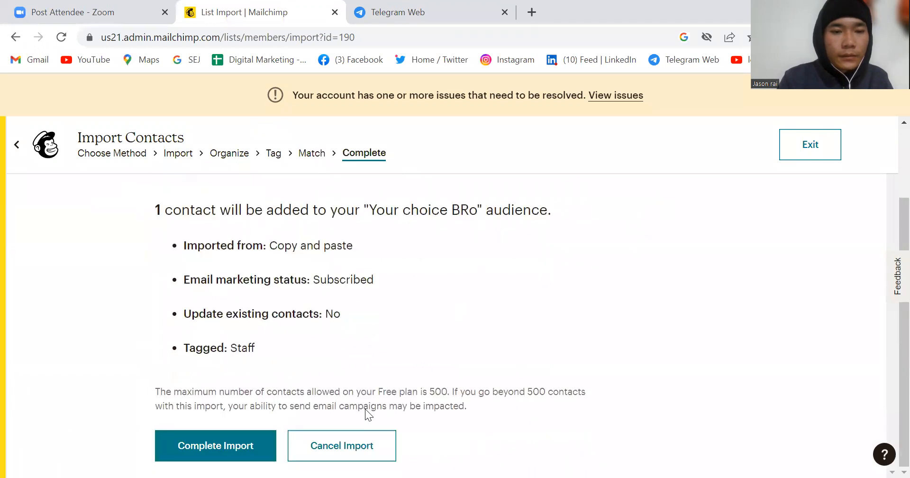
click(235, 447)
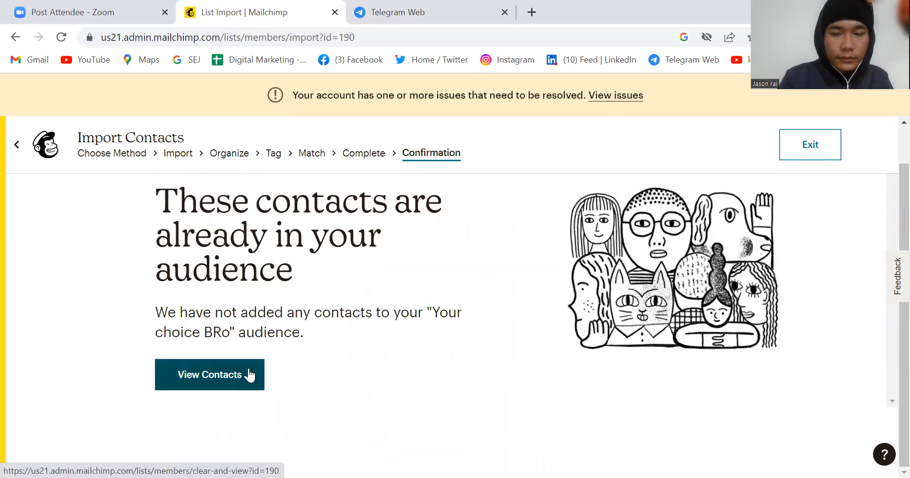
click(232, 386)
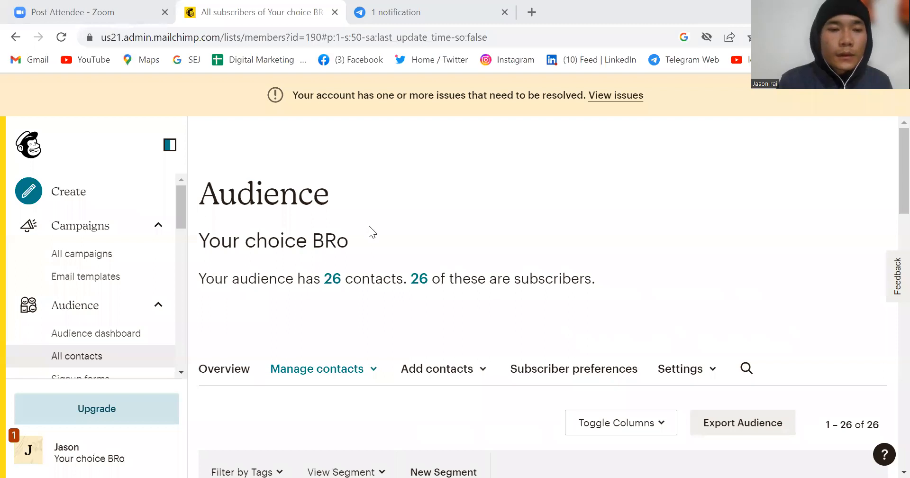
Step: Show all campaigns and open the "Adventure for you" draft for editing
scroll(369, 226, down, 4)
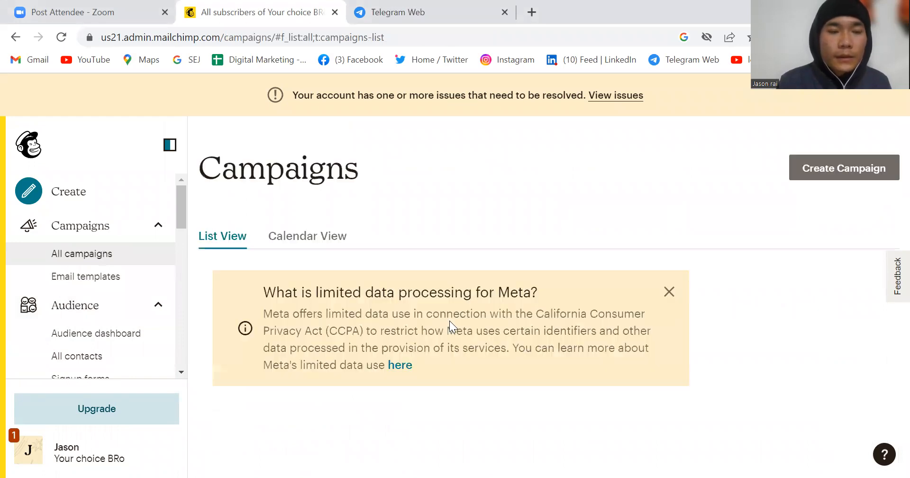
scroll(306, 334, down, 3)
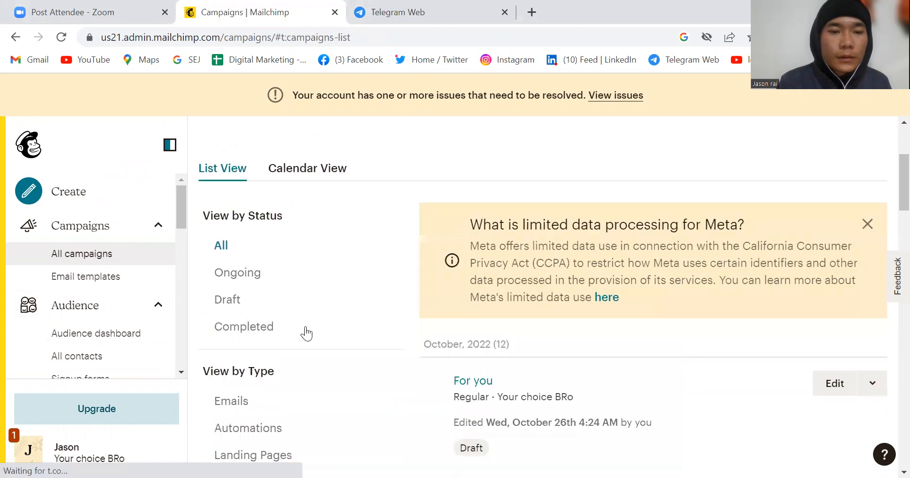
scroll(536, 293, down, 3)
scroll(536, 293, up, 1)
scroll(536, 293, down, 1)
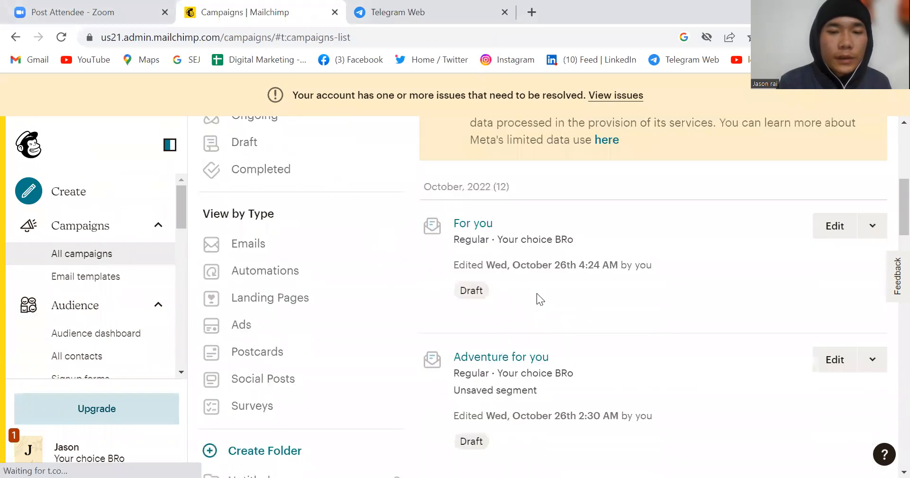
click(835, 360)
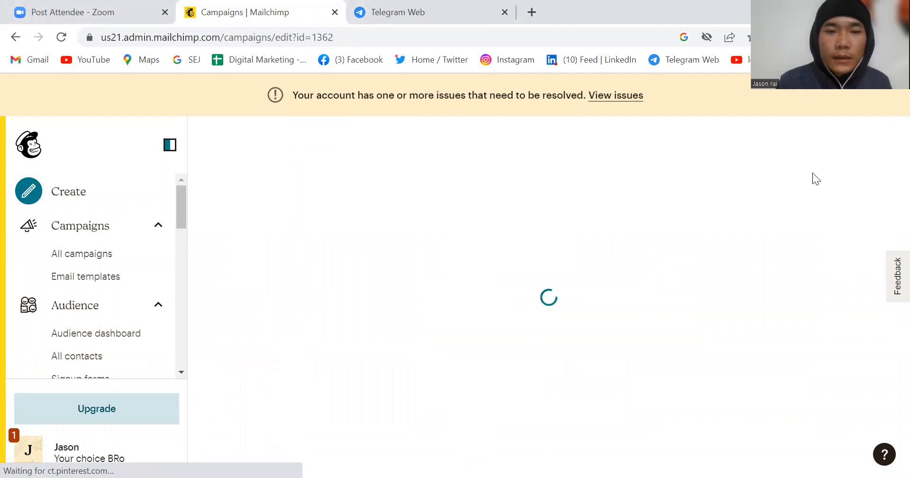
Step: Replace the sender name in the campaign's From details with the sender's full name and save it
scroll(376, 289, down, 2)
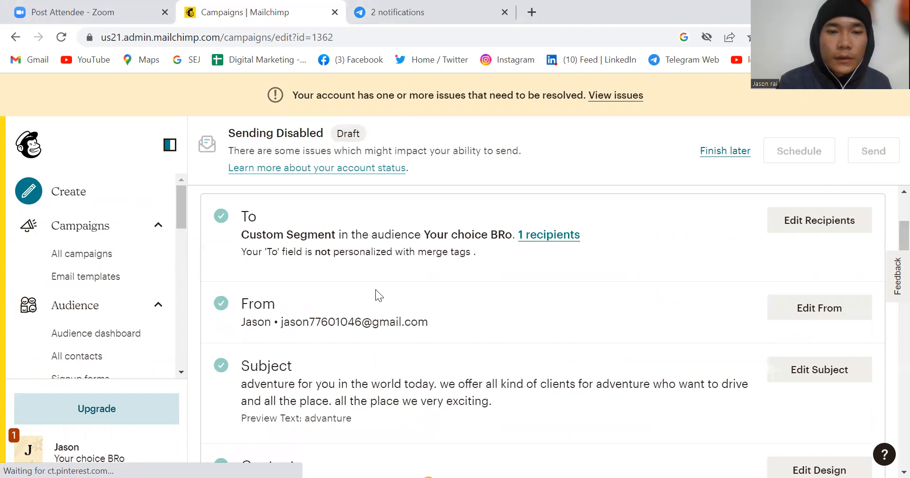
scroll(556, 305, up, 2)
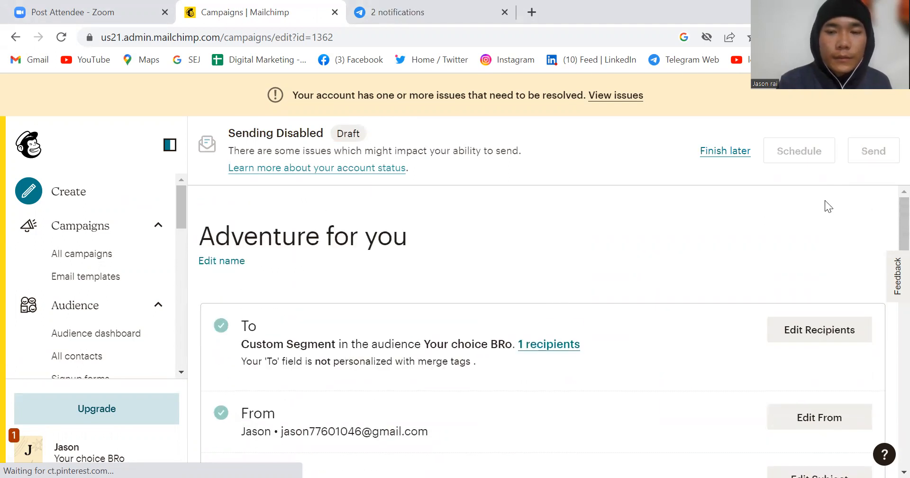
scroll(693, 301, down, 3)
click(819, 251)
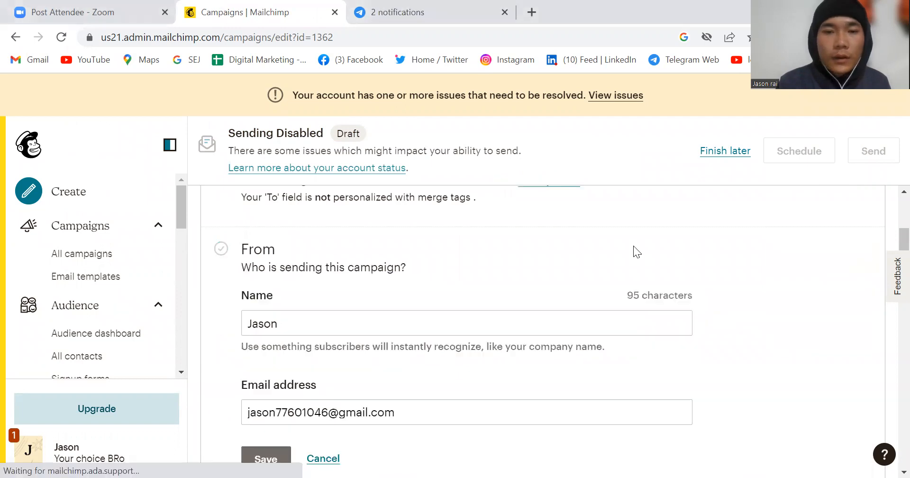
click(348, 319)
key(BackSpace)
key(BackSpace)
key(BackSpace)
key(BackSpace)
key(BackSpace)
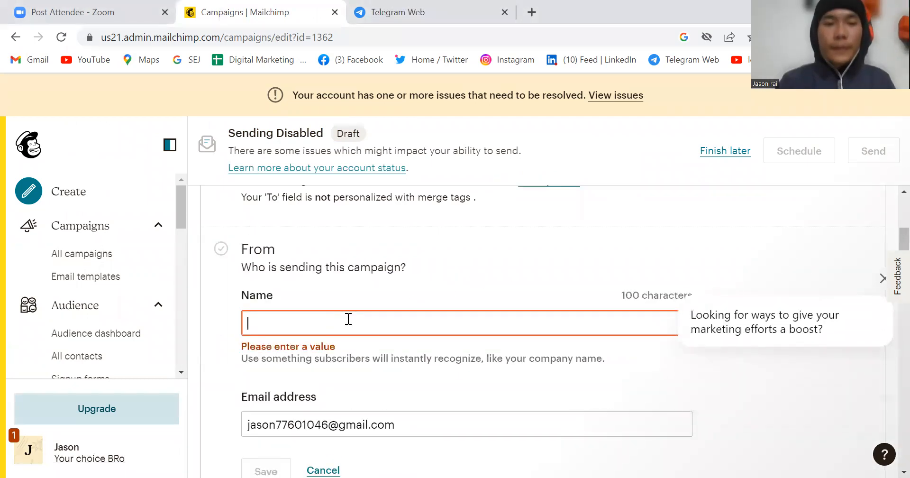
text(Jason rai)
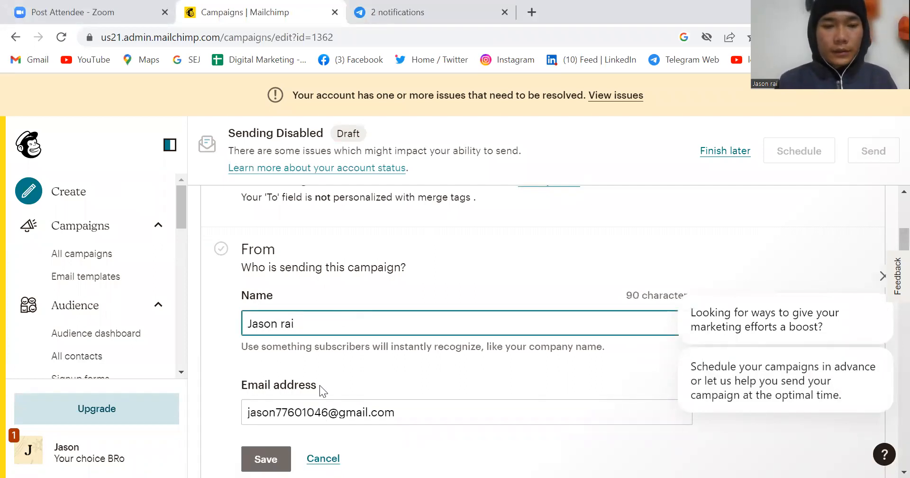
click(339, 420)
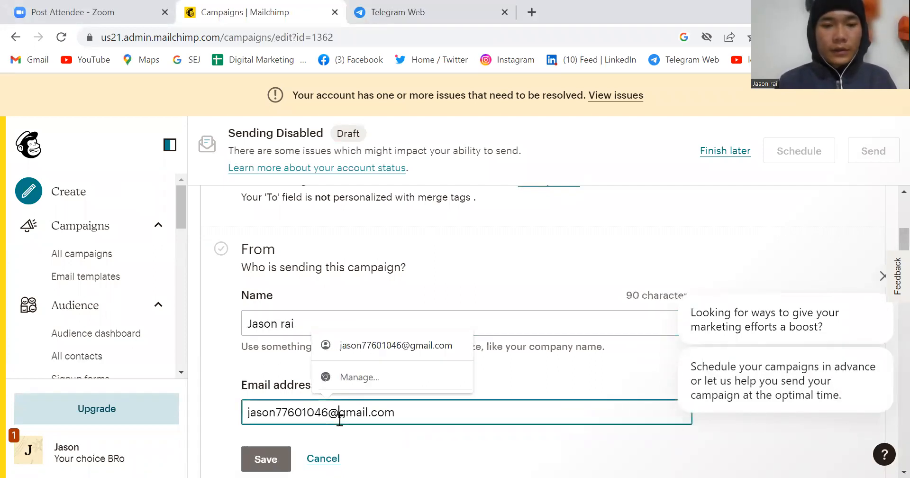
click(263, 459)
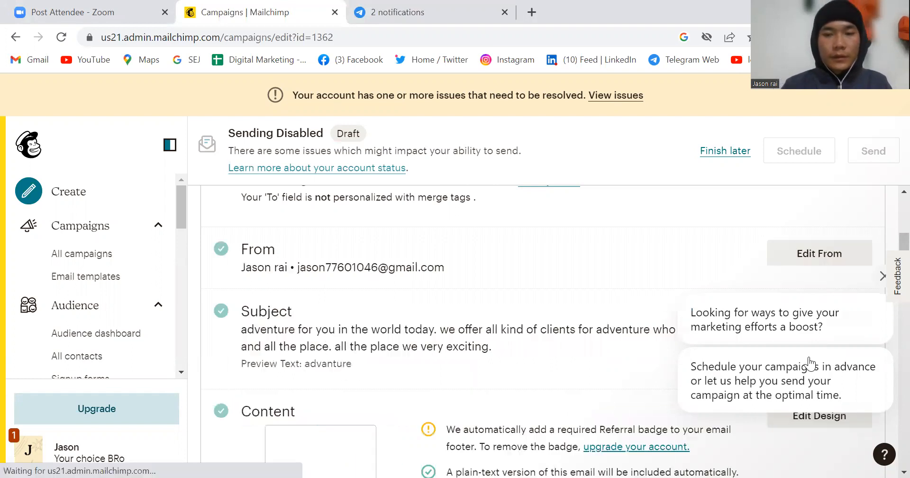
Step: Open the campaign's subject for editing and replace the whole subject line with "Rafting"
scroll(744, 252, down, 1)
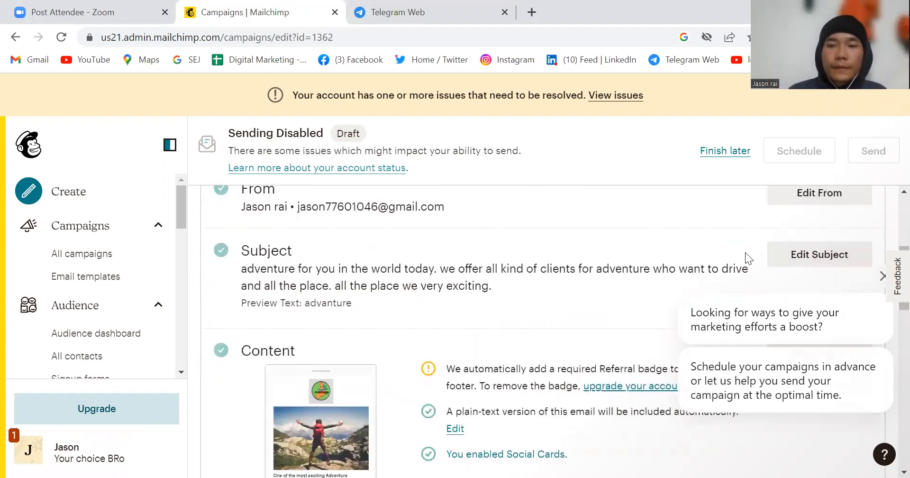
click(821, 256)
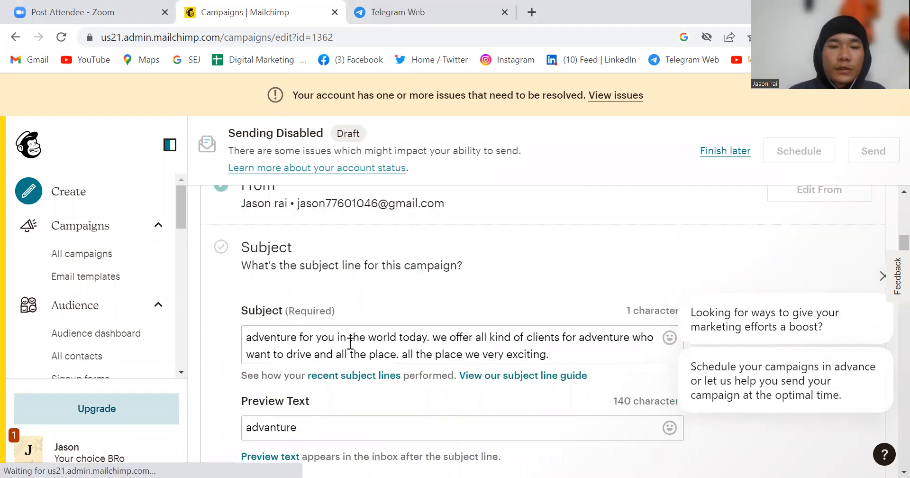
click(548, 353)
key(BackSpace)
key(BackSpace)
key(BackSpace)
key(BackSpace)
key(BackSpace)
key(BackSpace)
key(BackSpace)
key(BackSpace)
key(BackSpace)
key(BackSpace)
key(BackSpace)
key(BackSpace)
key(BackSpace)
key(BackSpace)
key(BackSpace)
key(BackSpace)
key(BackSpace)
key(BackSpace)
key(BackSpace)
key(BackSpace)
key(BackSpace)
key(BackSpace)
key(BackSpace)
key(BackSpace)
key(BackSpace)
key(BackSpace)
key(BackSpace)
key(BackSpace)
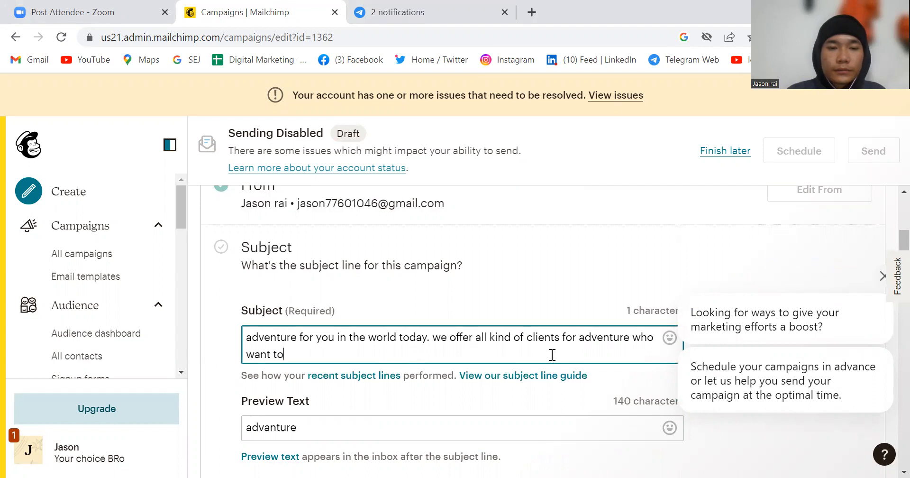
key(BackSpace)
key(BackSpace)
key(BackSpace)
key(BackSpace)
key(BackSpace)
key(BackSpace)
key(BackSpace)
key(BackSpace)
key(BackSpace)
key(BackSpace)
key(BackSpace)
key(BackSpace)
key(BackSpace)
key(BackSpace)
key(BackSpace)
key(BackSpace)
key(BackSpace)
key(BackSpace)
key(BackSpace)
key(BackSpace)
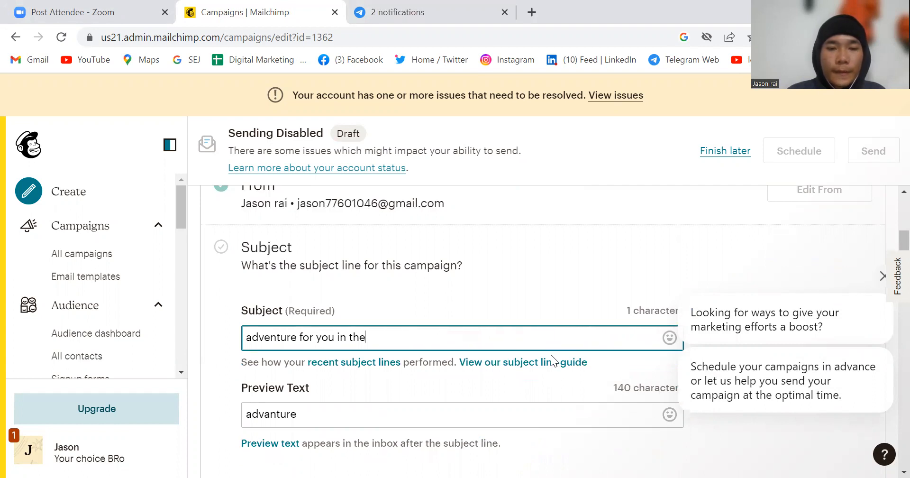
key(BackSpace)
key(BackSpace)
key(BackSpace)
key(BackSpace)
key(BackSpace)
key(BackSpace)
key(BackSpace)
key(BackSpace)
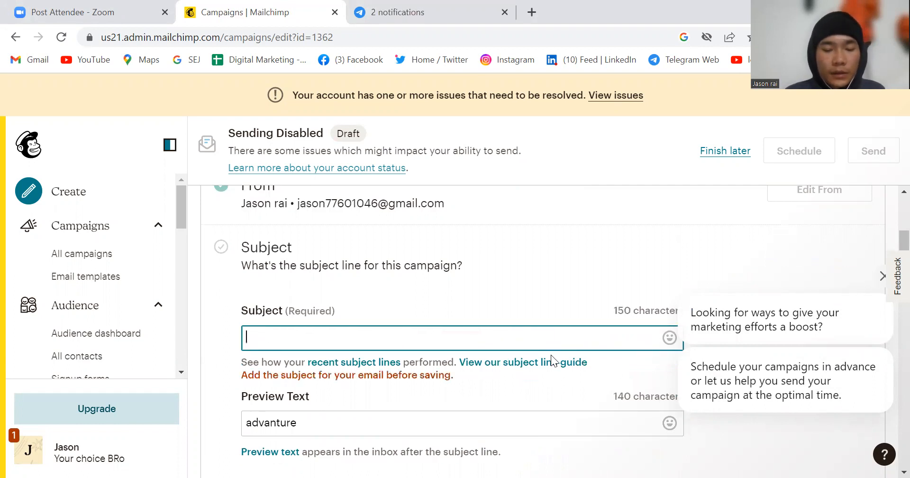
text(Rafting)
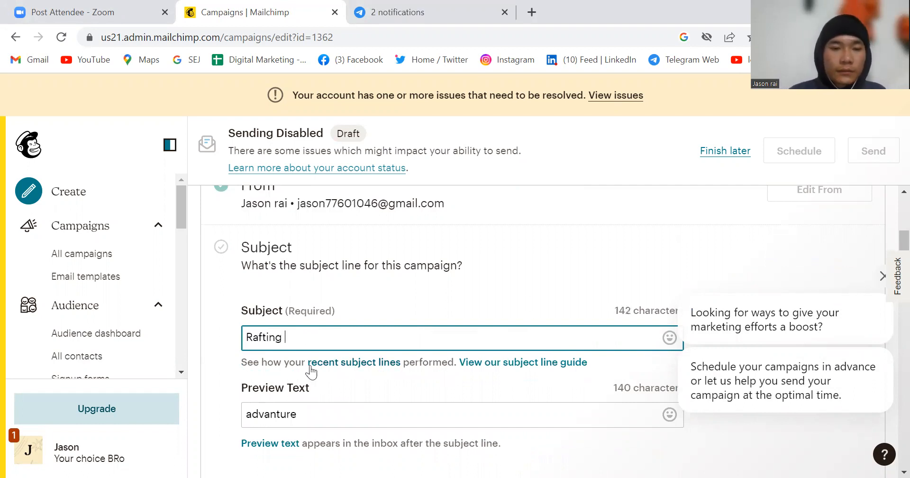
Step: Replace the campaign's preview text with "Rafting" and save the subject settings
click(316, 403)
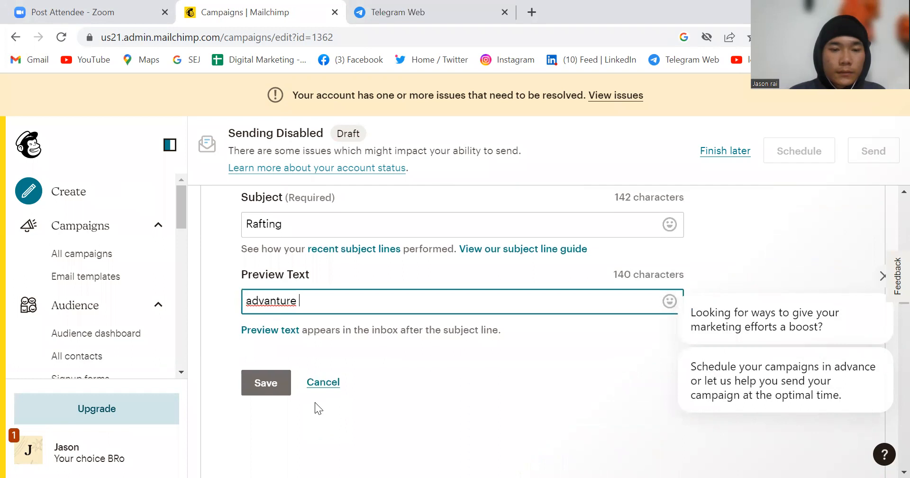
key(BackSpace)
key(BackSpace)
key(BackSpace)
key(BackSpace)
key(BackSpace)
key(BackSpace)
key(BackSpace)
key(BackSpace)
key(BackSpace)
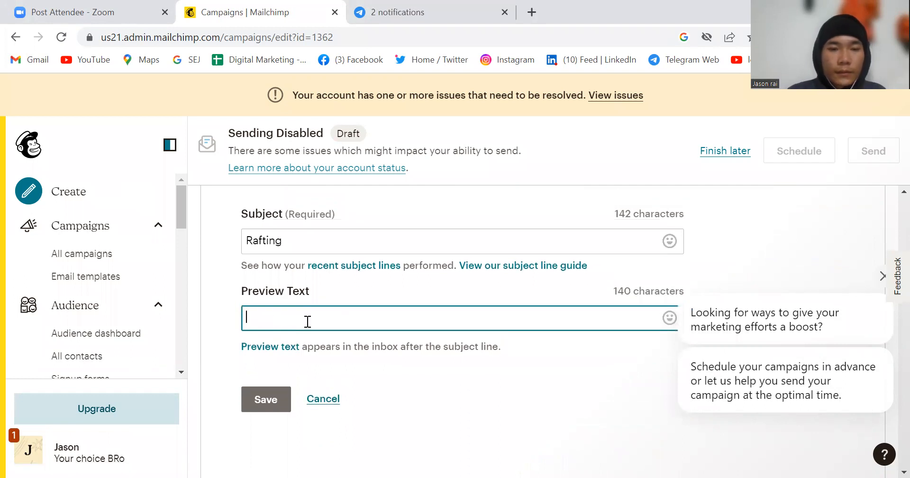
text(RA)
key(BackSpace)
text(A)
key(BackSpace)
text(aft)
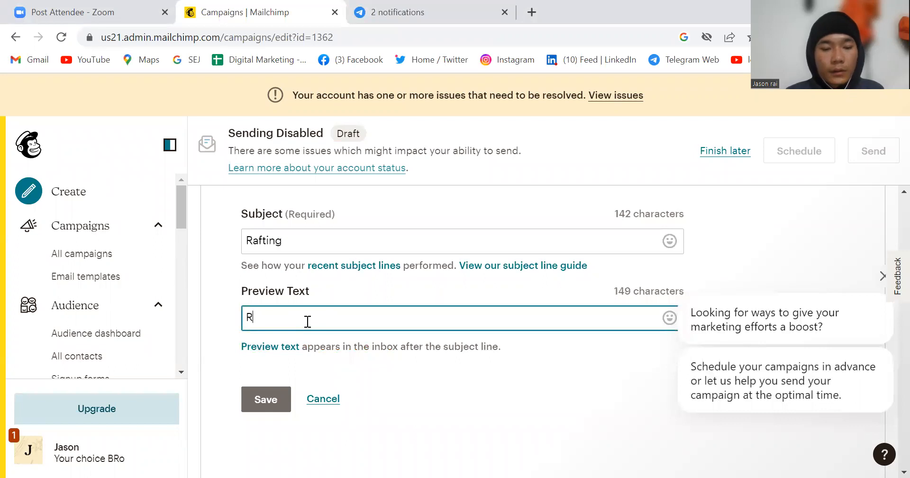
text(ing)
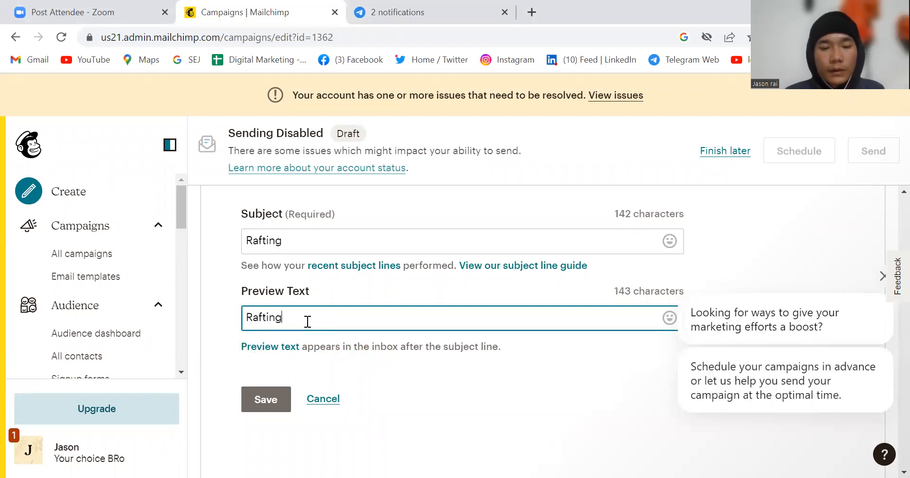
click(259, 403)
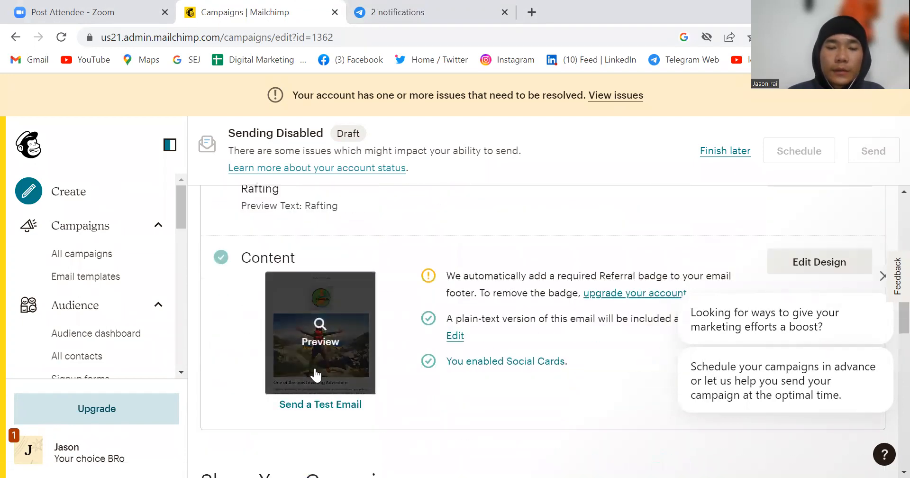
scroll(446, 356, down, 2)
scroll(447, 357, up, 8)
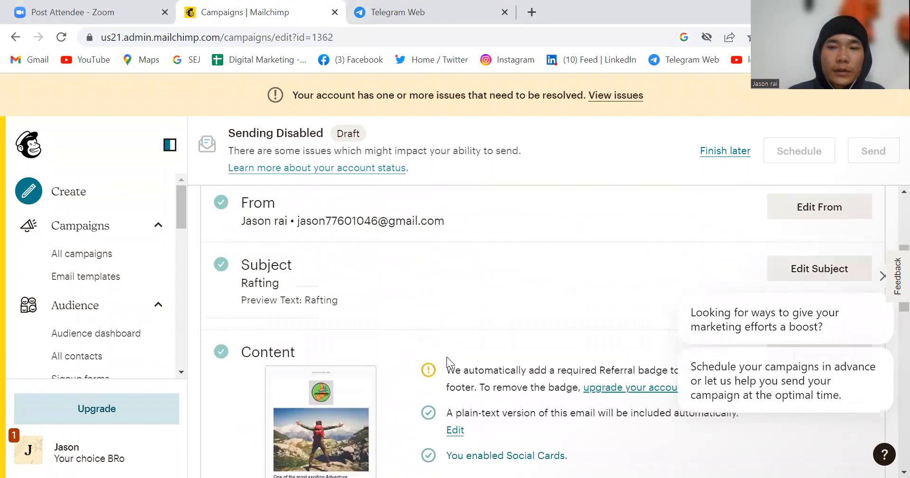
scroll(536, 352, down, 6)
scroll(537, 352, down, 1)
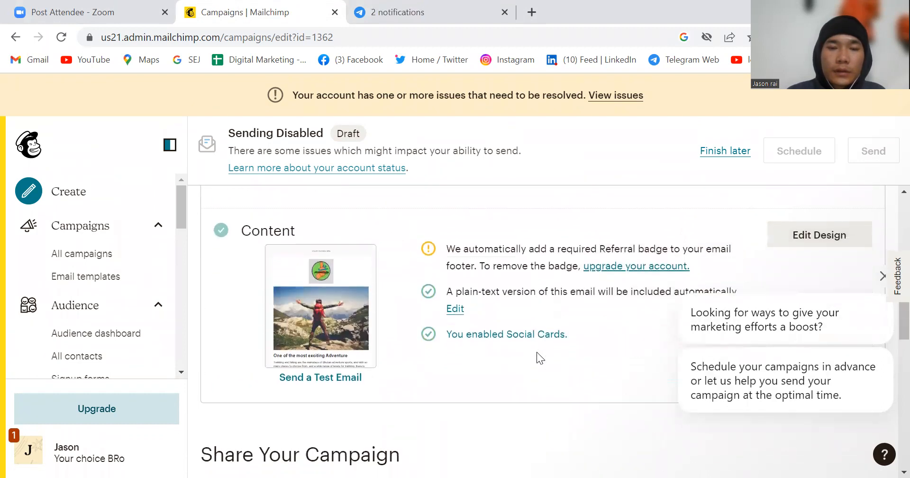
Step: Collapse the Campaigns section and look through the Audience, Website and Content options in the site navigation
scroll(536, 351, up, 7)
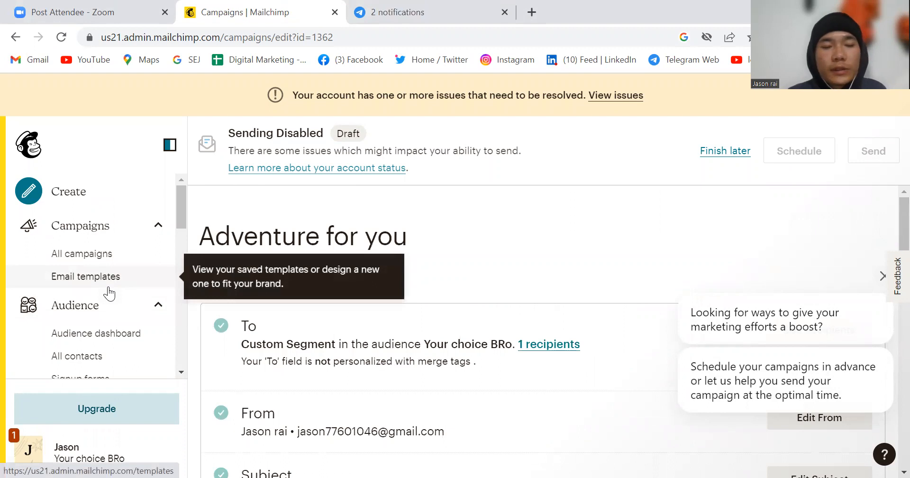
scroll(108, 291, down, 2)
scroll(106, 280, up, 2)
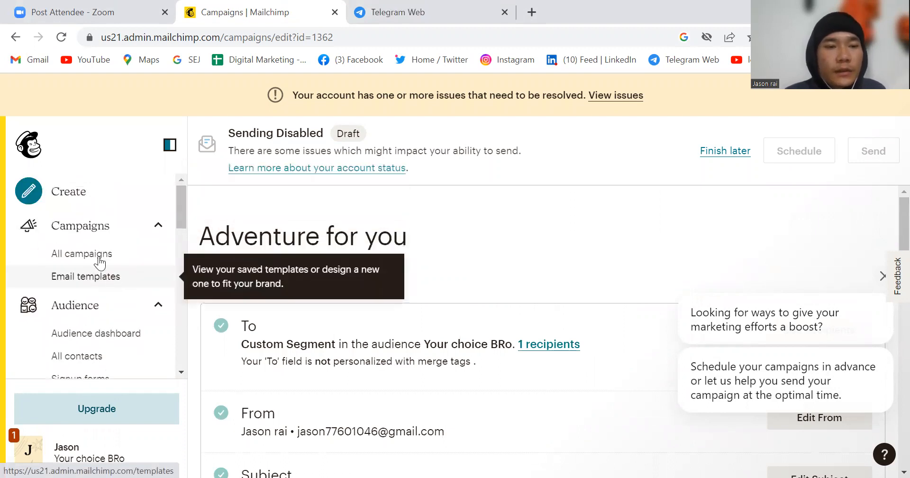
click(108, 242)
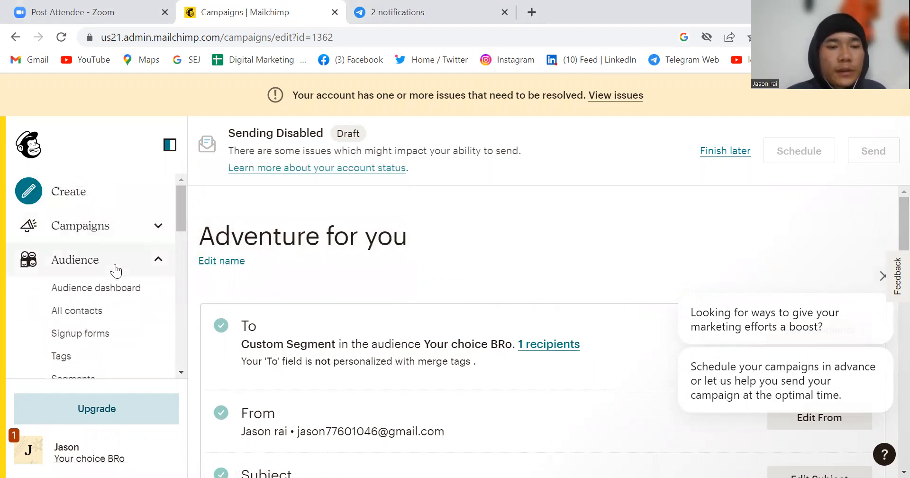
scroll(115, 270, down, 2)
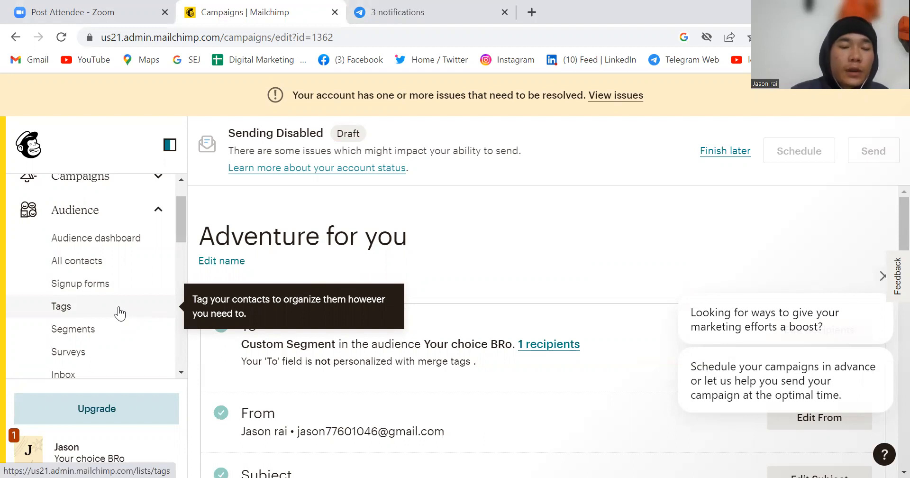
scroll(119, 313, down, 1)
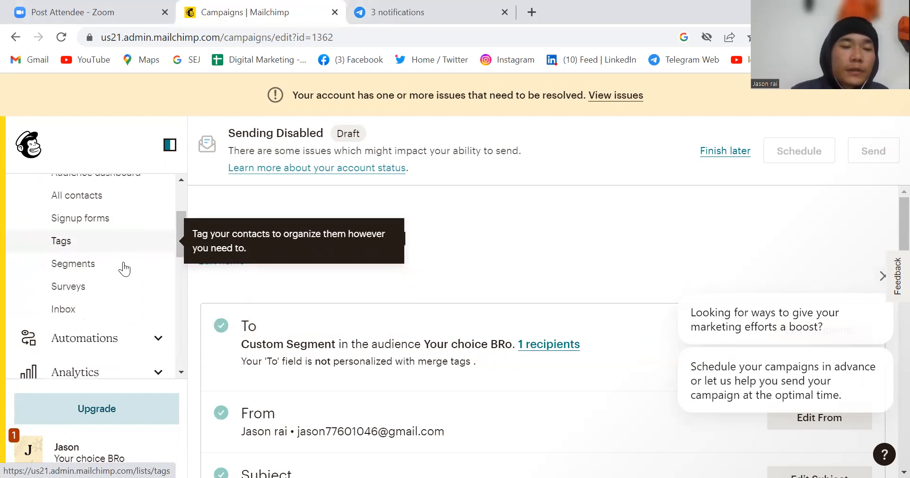
scroll(115, 308, down, 2)
scroll(116, 330, down, 1)
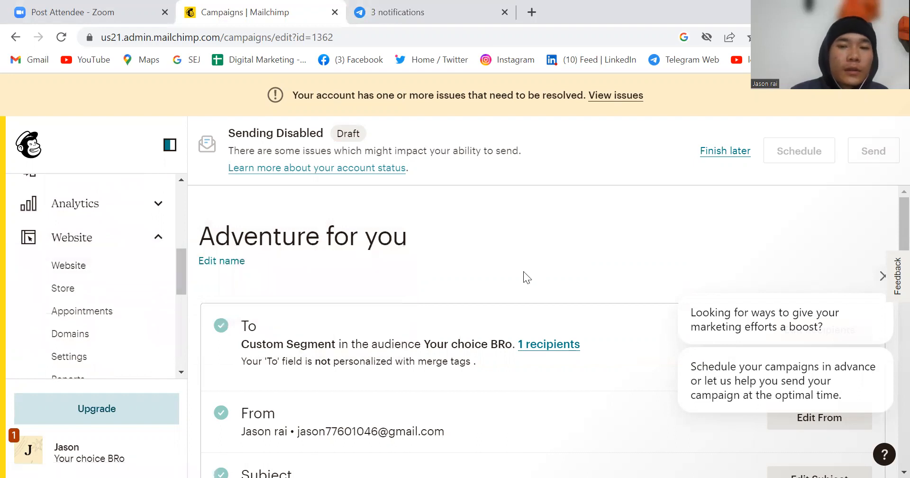
scroll(523, 271, down, 1)
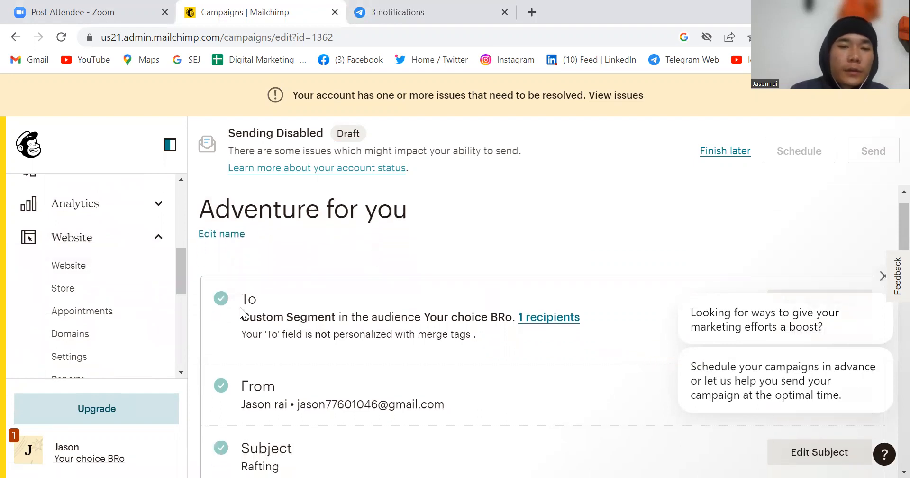
scroll(97, 315, down, 2)
scroll(97, 314, down, 1)
scroll(97, 315, up, 3)
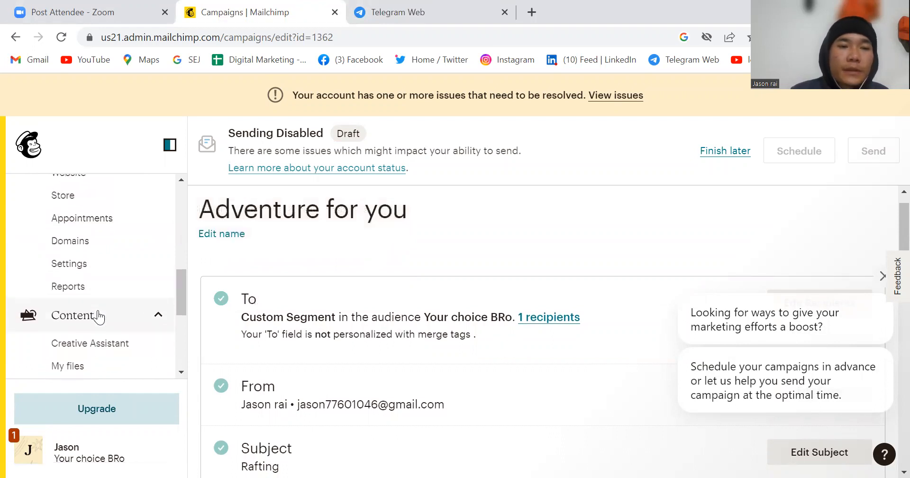
scroll(97, 315, up, 1)
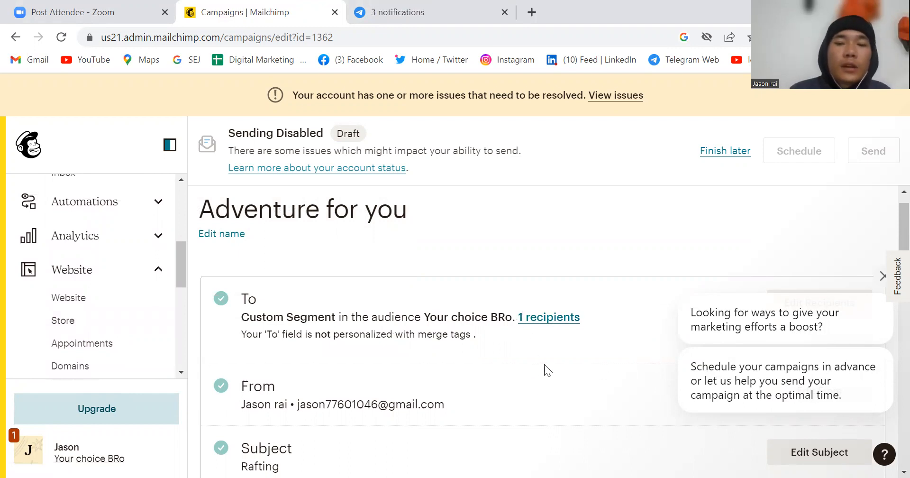
Step: Review the draft campaign's sender, subject, content, campaign link and social post sections
scroll(557, 361, down, 3)
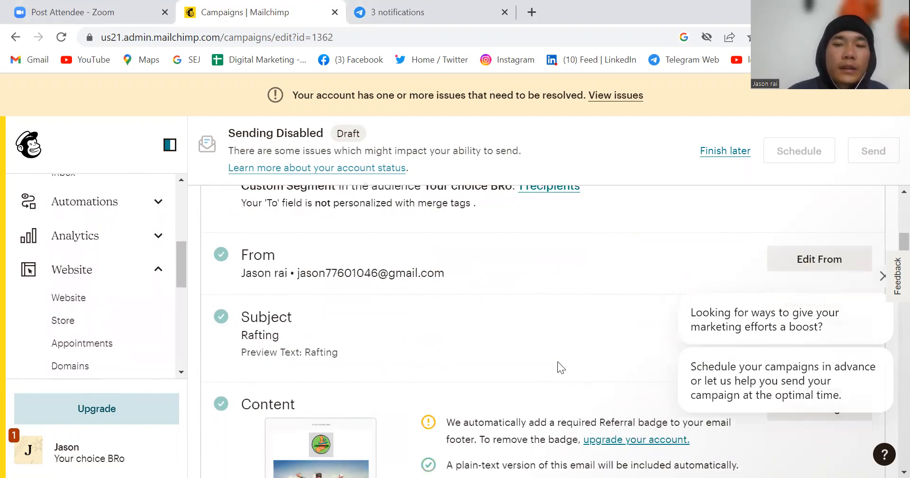
scroll(557, 361, down, 6)
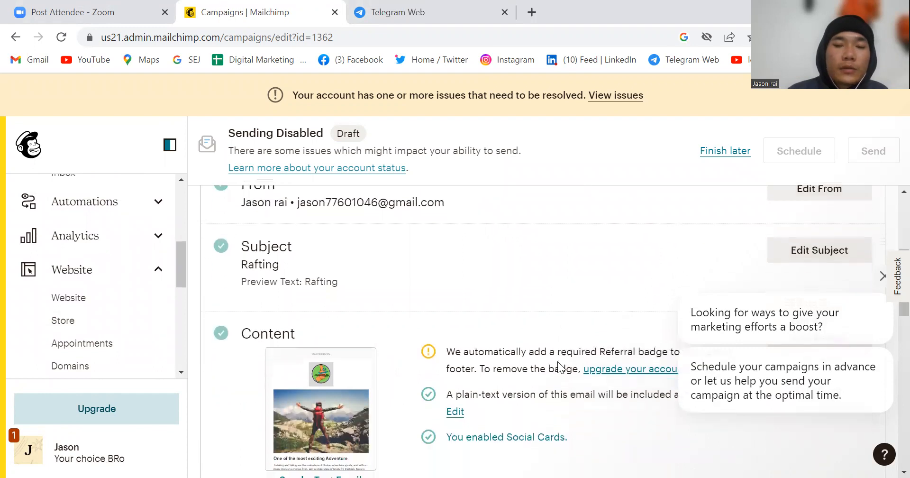
scroll(557, 361, down, 9)
scroll(422, 349, up, 4)
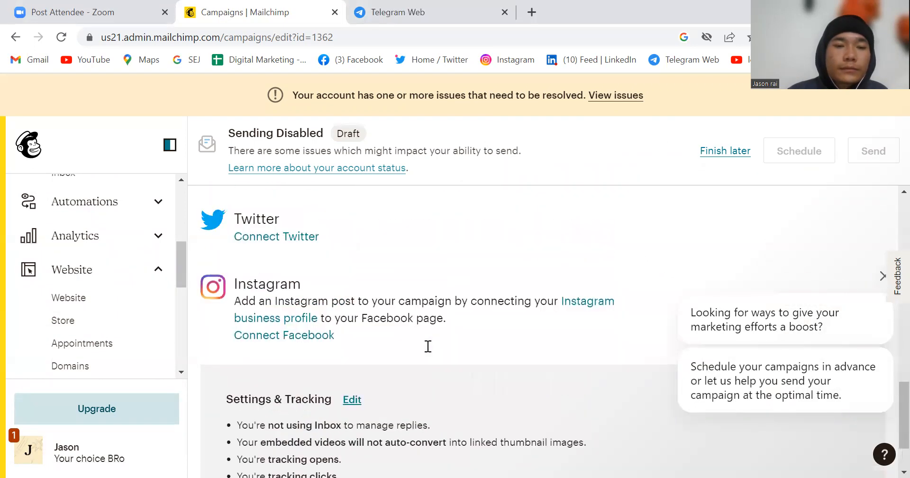
scroll(429, 352, up, 1)
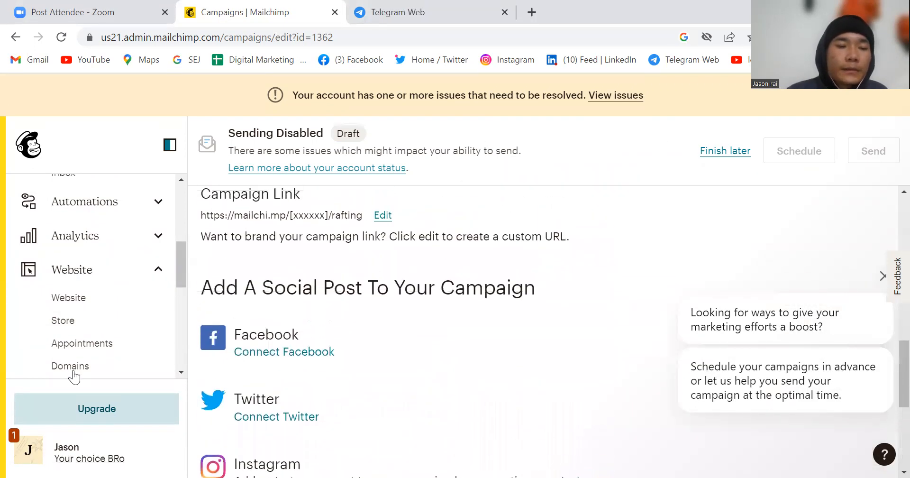
scroll(73, 377, down, 7)
scroll(73, 376, up, 5)
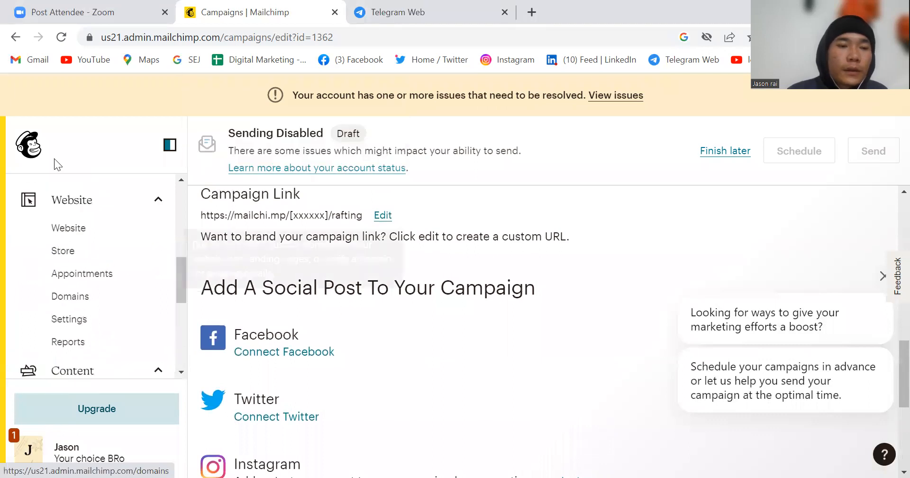
Step: Open the creation options, choose Template among the email types and get started with a new template
scroll(78, 189, up, 2)
click(79, 189)
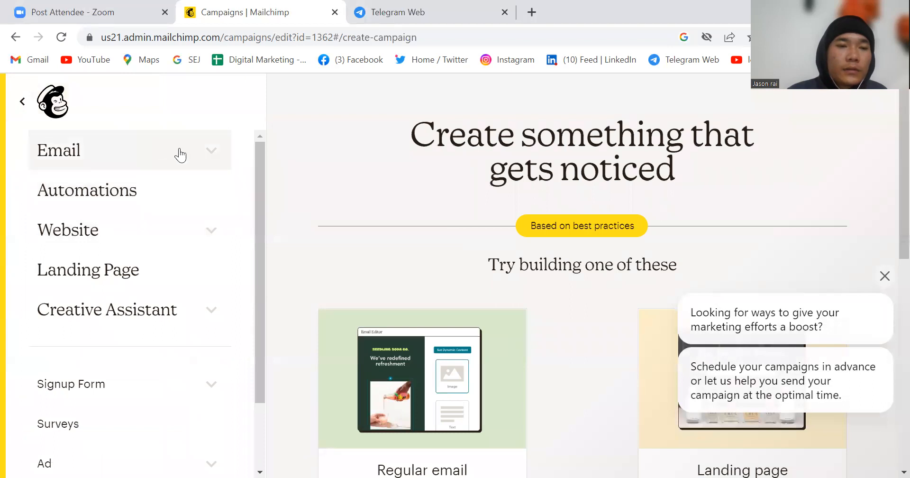
click(212, 152)
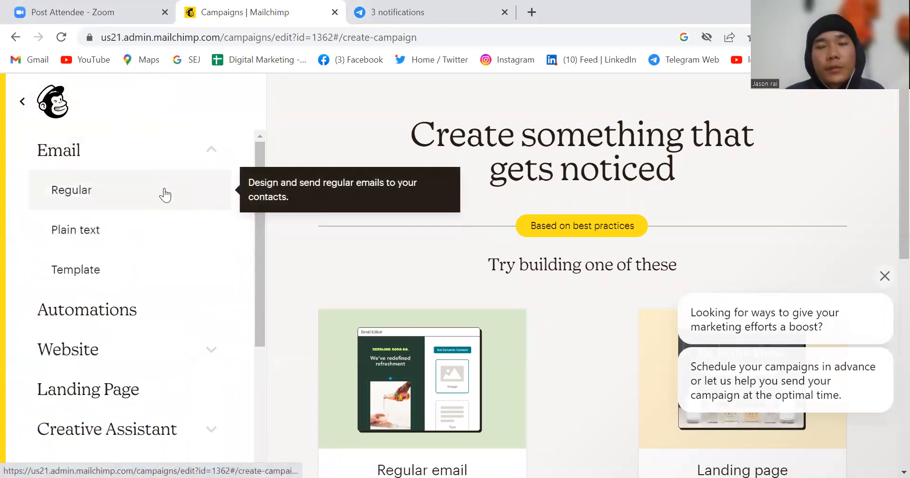
click(164, 195)
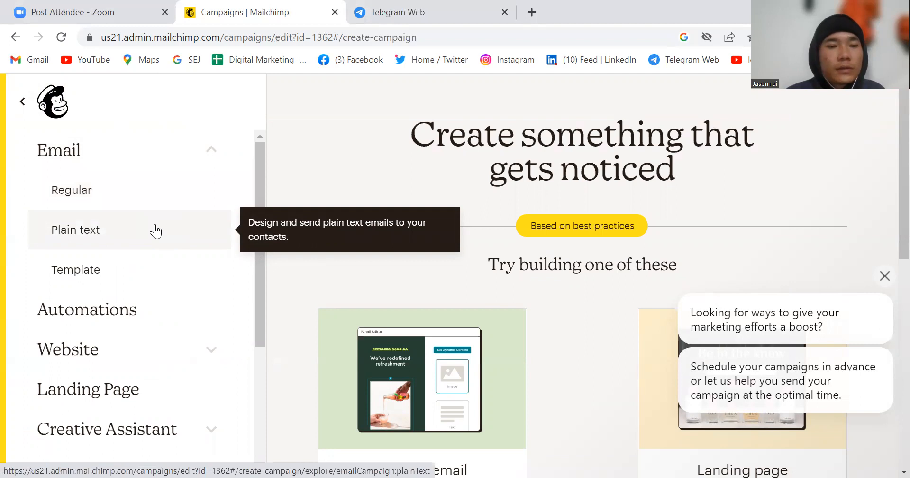
scroll(136, 265, down, 1)
scroll(137, 267, up, 1)
click(137, 267)
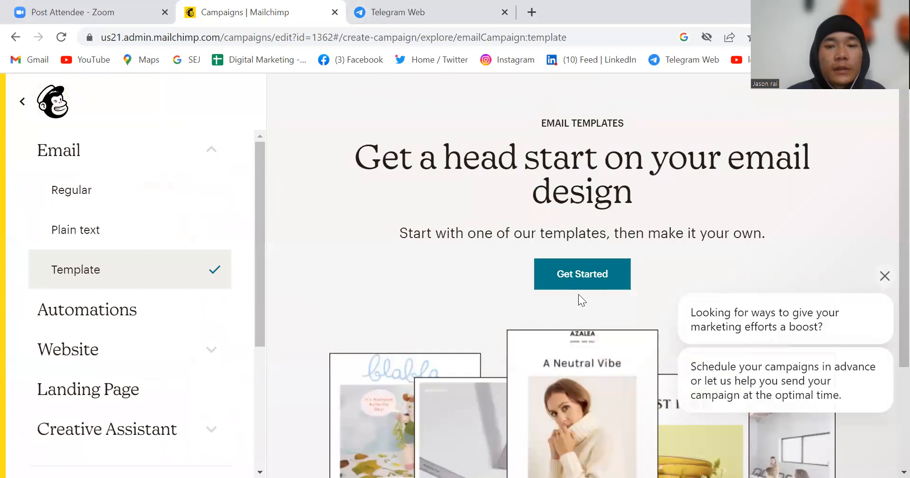
click(584, 280)
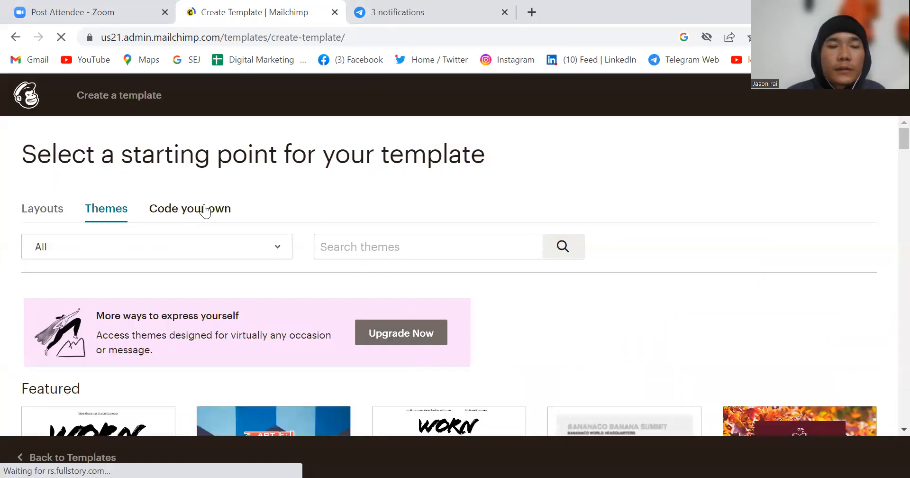
Step: Browse the Code your own, Layouts and Themes starting points, examining the featured themes
click(199, 209)
click(37, 209)
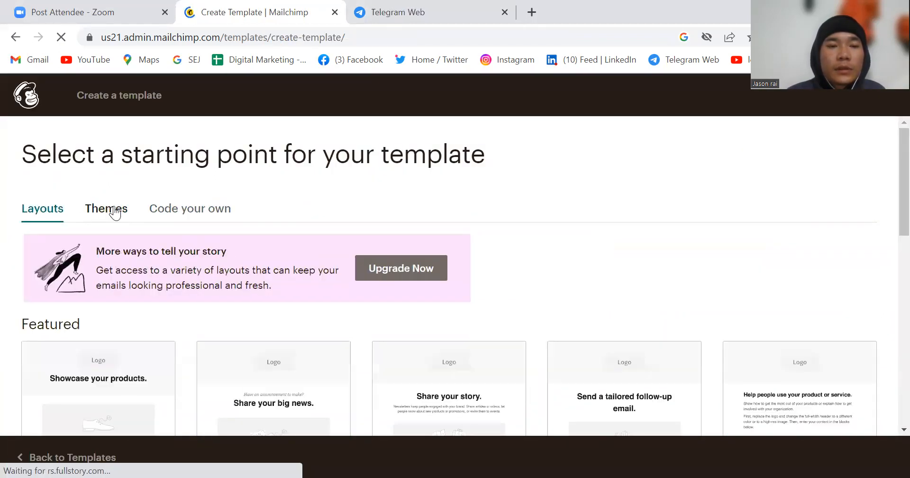
click(116, 212)
scroll(229, 367, down, 7)
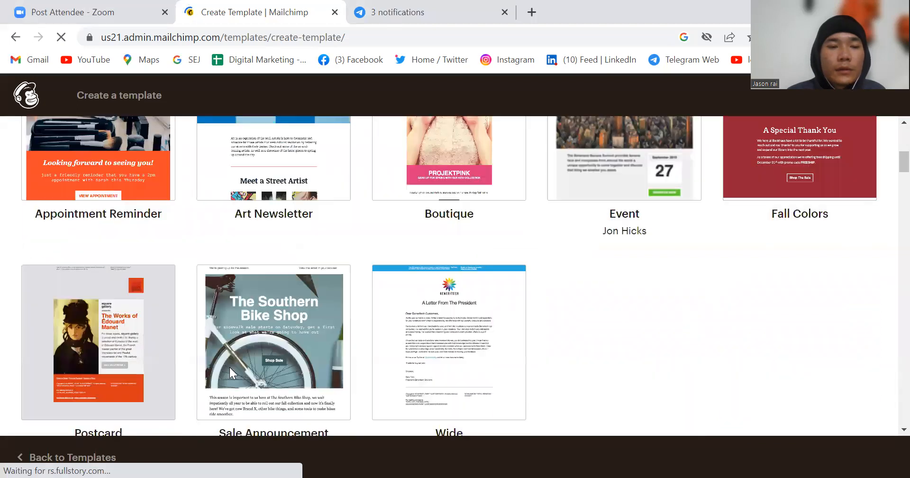
scroll(231, 375, down, 3)
scroll(229, 368, up, 5)
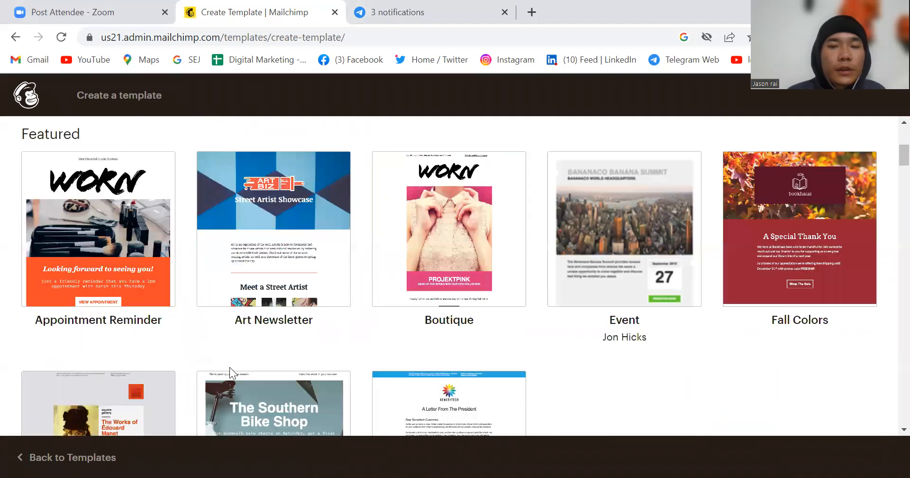
scroll(230, 367, up, 5)
Step: Return to the creation options and look through the available types from Email to Postcard
click(17, 40)
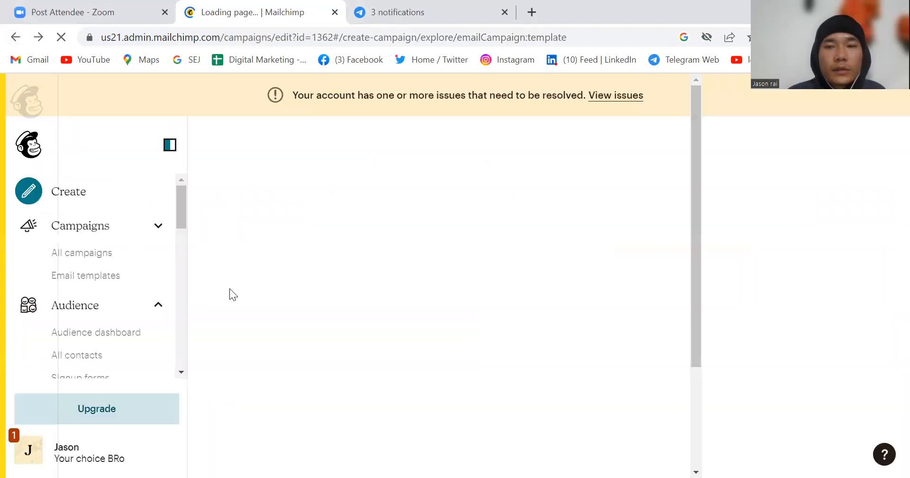
scroll(230, 290, down, 4)
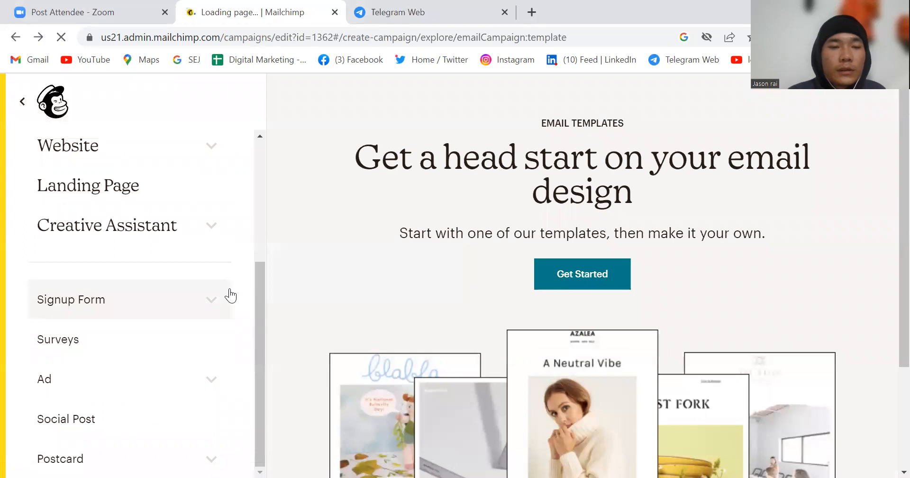
scroll(229, 290, up, 4)
scroll(133, 279, down, 4)
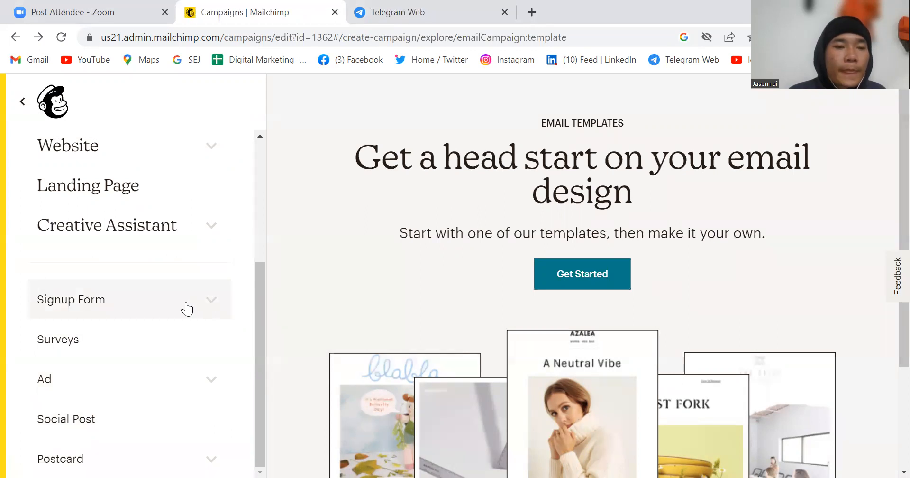
scroll(188, 308, up, 4)
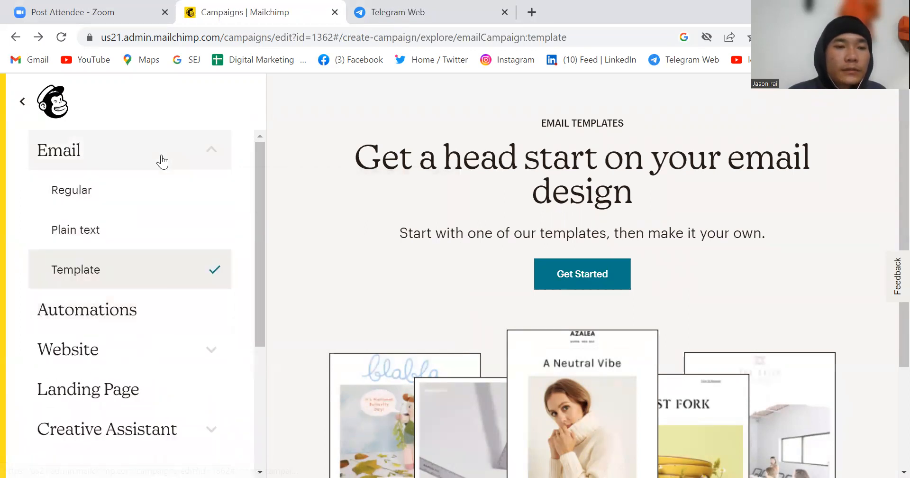
scroll(171, 386, down, 4)
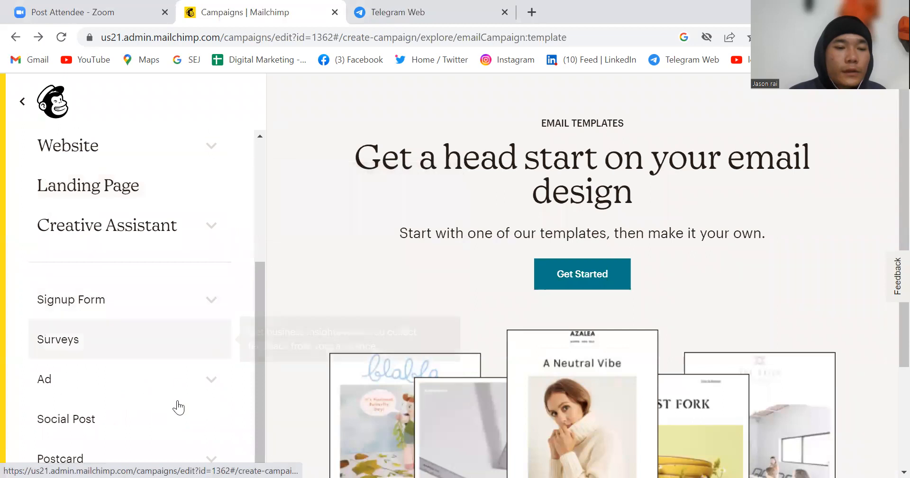
Step: Expand the Postcard options and look over the email template introduction with its sample designs
click(213, 459)
scroll(160, 428, down, 3)
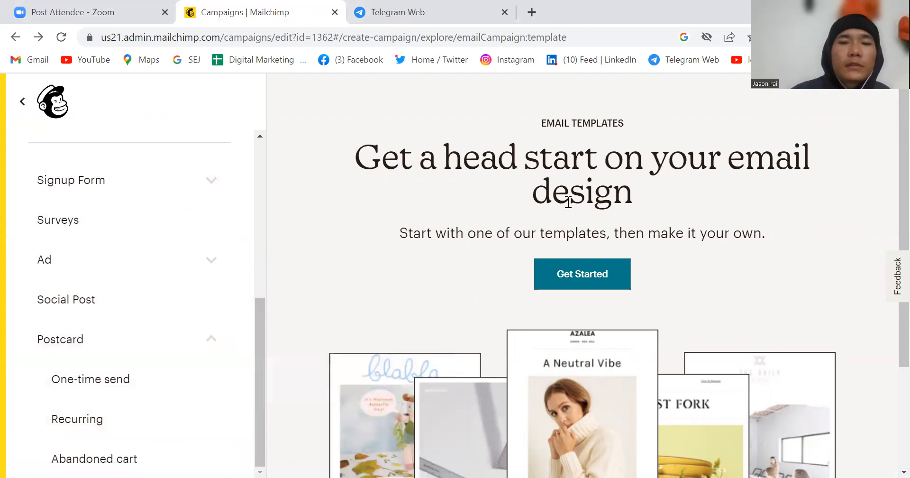
scroll(622, 349, down, 2)
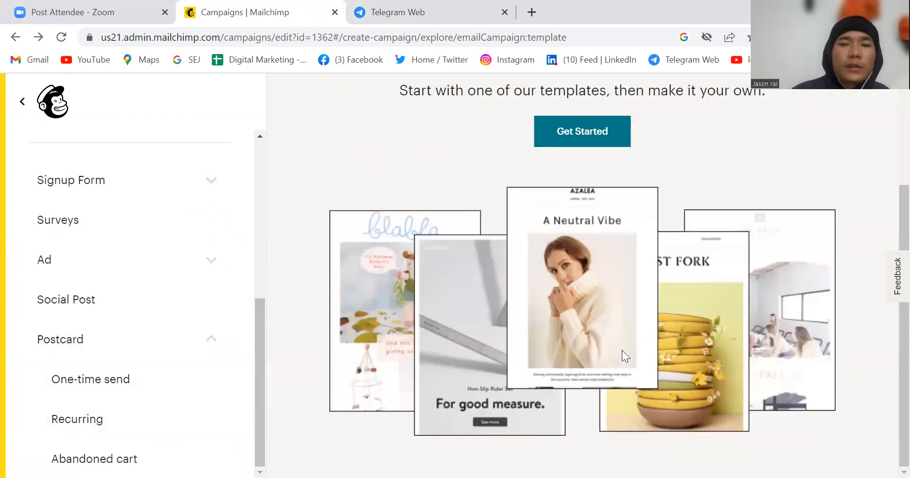
scroll(621, 349, up, 2)
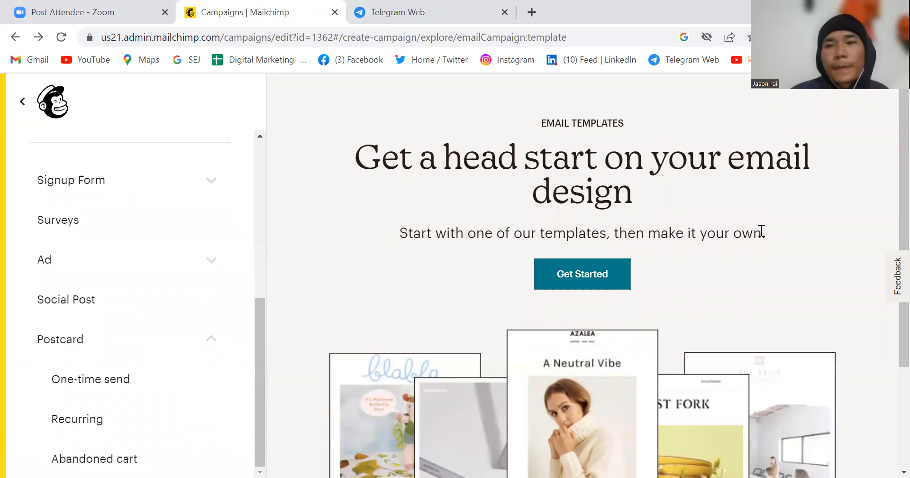